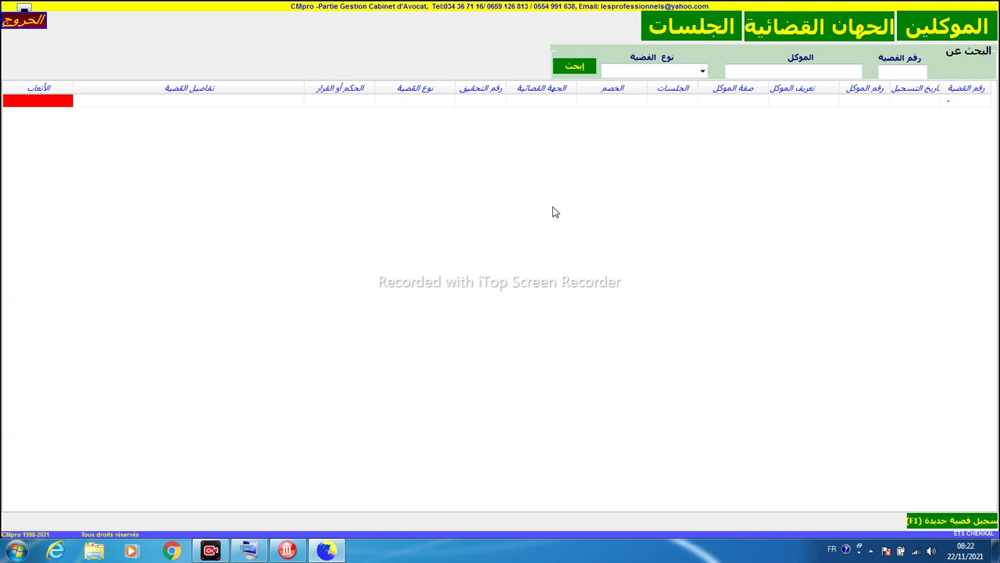
Open the hearings list (الجلسات) and examine its alert date and hearing subject columns
{"action": "left_click", "coordinate": [680, 29]}
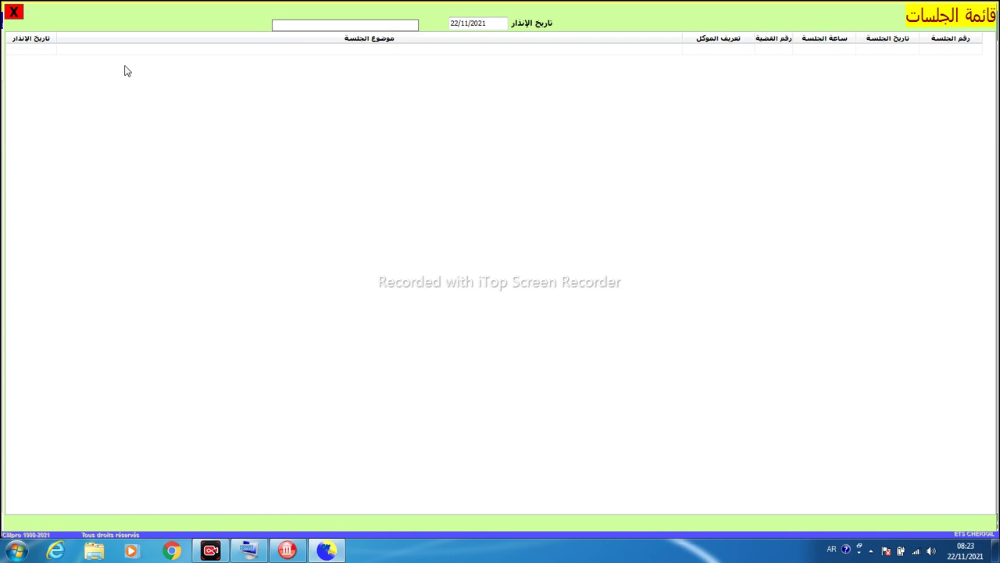
{"action": "left_click", "coordinate": [28, 49]}
{"action": "left_click", "coordinate": [60, 51]}
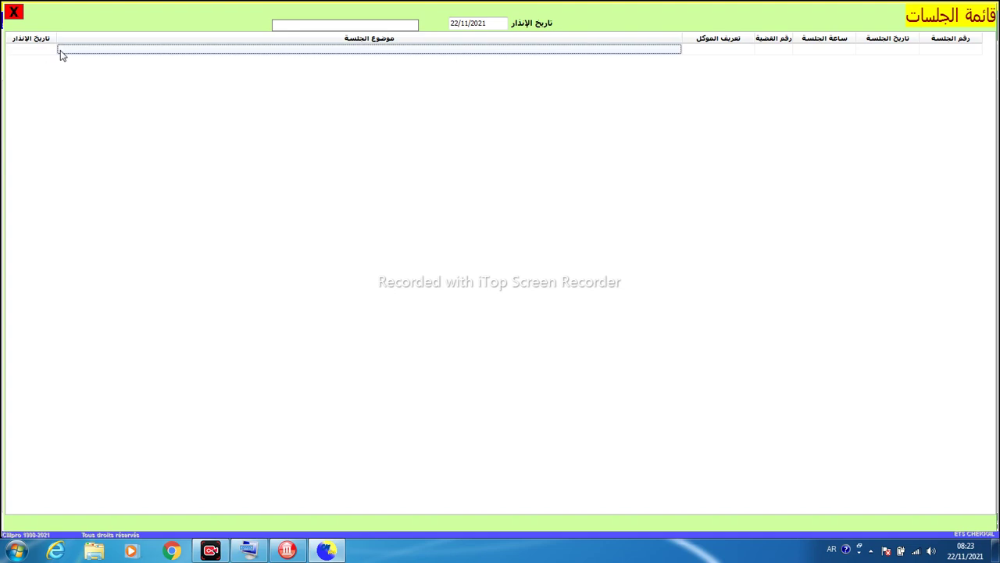
{"action": "left_click", "coordinate": [42, 51]}
{"action": "left_click", "coordinate": [64, 55]}
{"action": "left_click", "coordinate": [41, 52]}
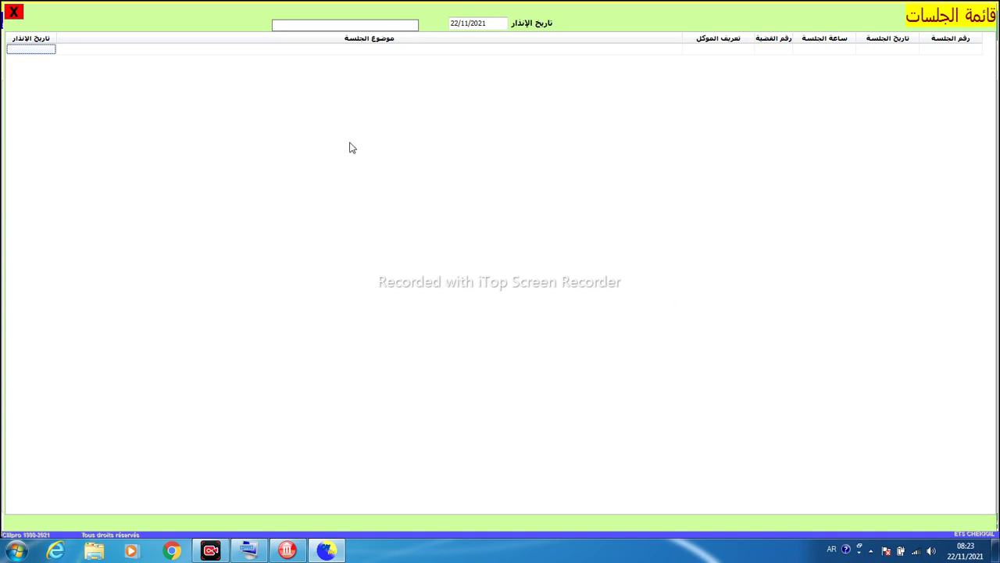
Review the hearing number, date, time, case number, client and subject columns, and close the hearings list
{"action": "left_click", "coordinate": [935, 50]}
{"action": "left_click", "coordinate": [901, 48]}
{"action": "left_click", "coordinate": [826, 50]}
{"action": "left_click", "coordinate": [777, 50]}
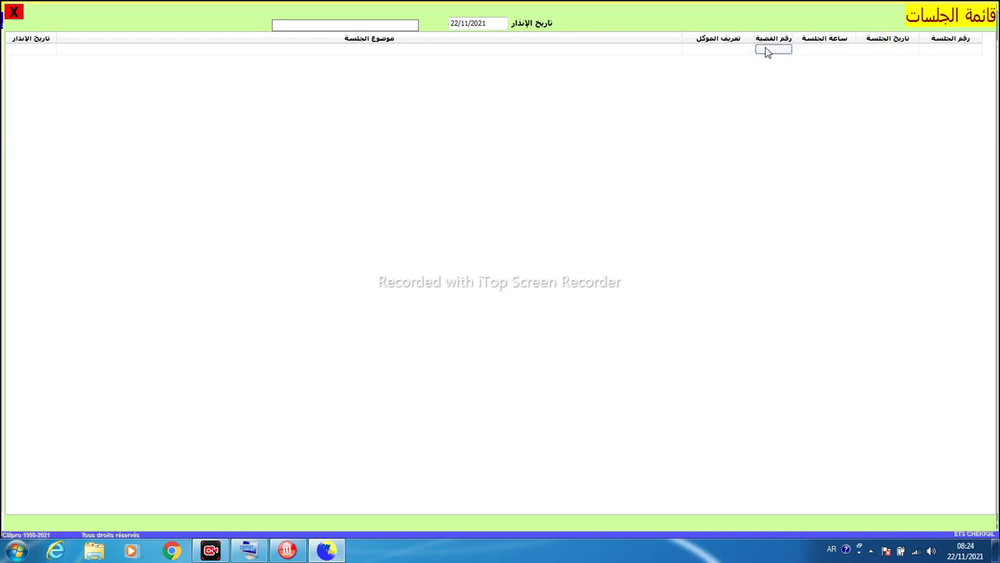
{"action": "left_click", "coordinate": [729, 51]}
{"action": "left_click", "coordinate": [639, 53]}
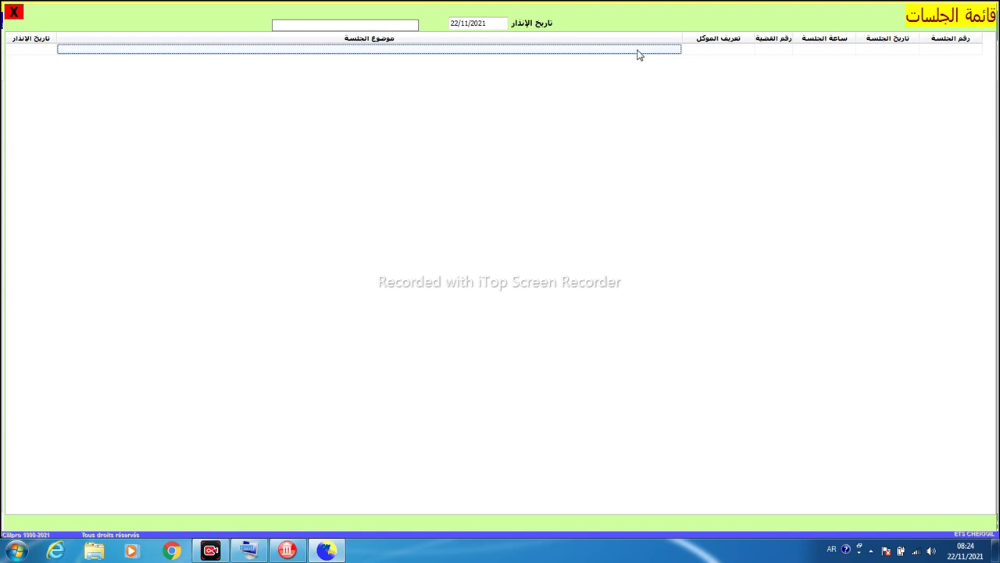
{"action": "left_click", "coordinate": [696, 50]}
{"action": "left_click", "coordinate": [772, 55]}
{"action": "left_click", "coordinate": [619, 57]}
{"action": "left_click", "coordinate": [13, 12]}
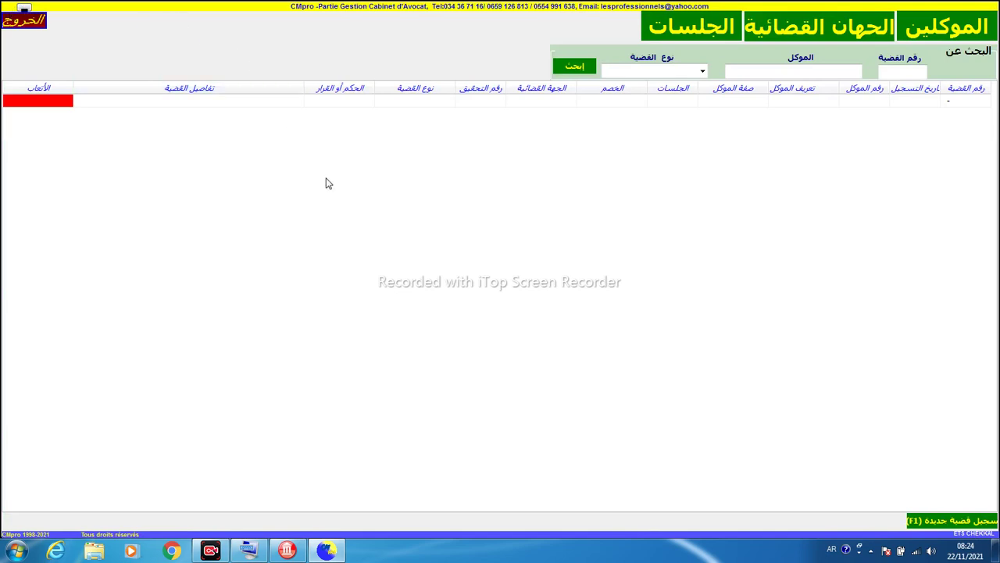
Look briefly at the clients, judicial bodies and hearings lists in turn, closing each one
{"action": "left_click", "coordinate": [929, 36]}
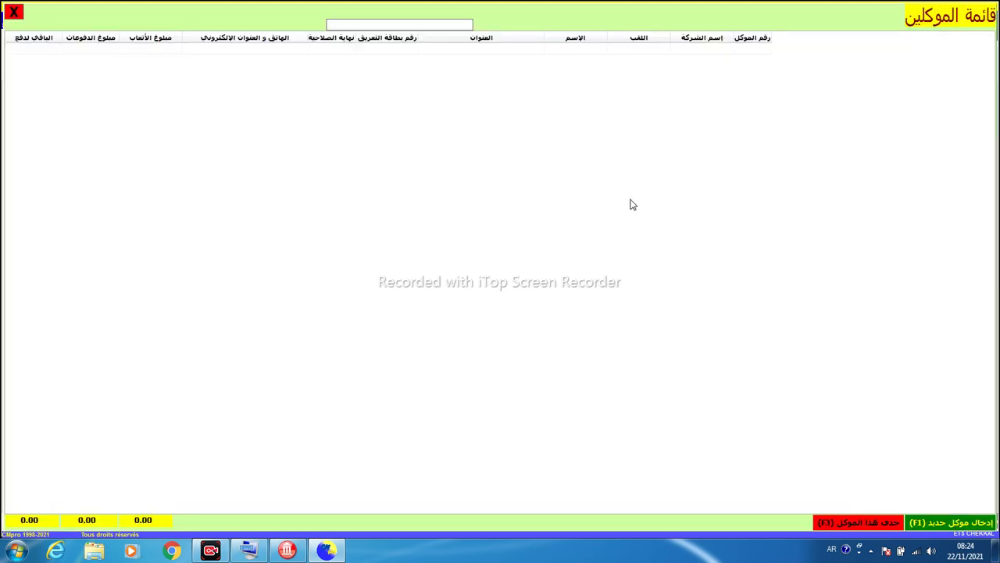
{"action": "left_click", "coordinate": [14, 12]}
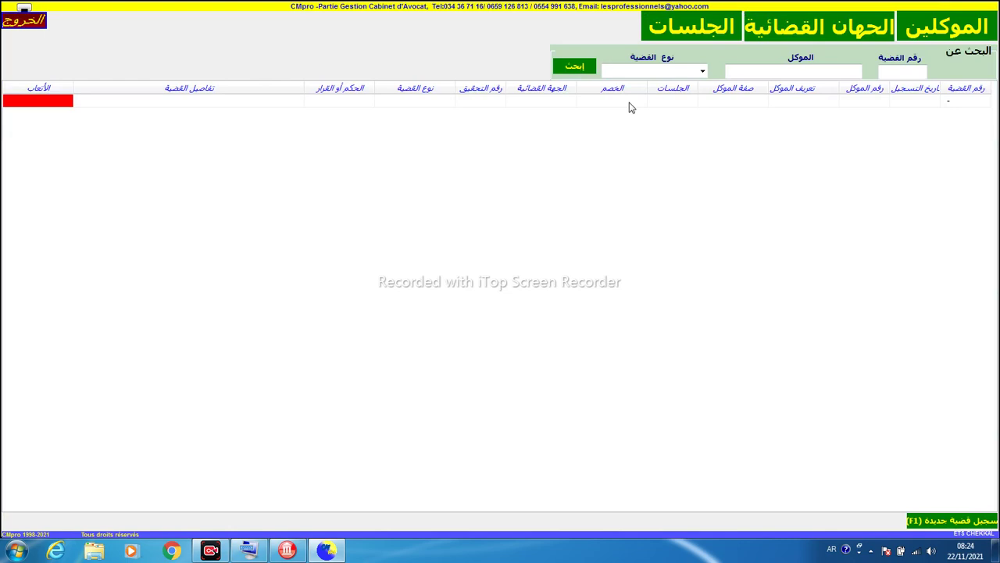
{"action": "left_click", "coordinate": [858, 35]}
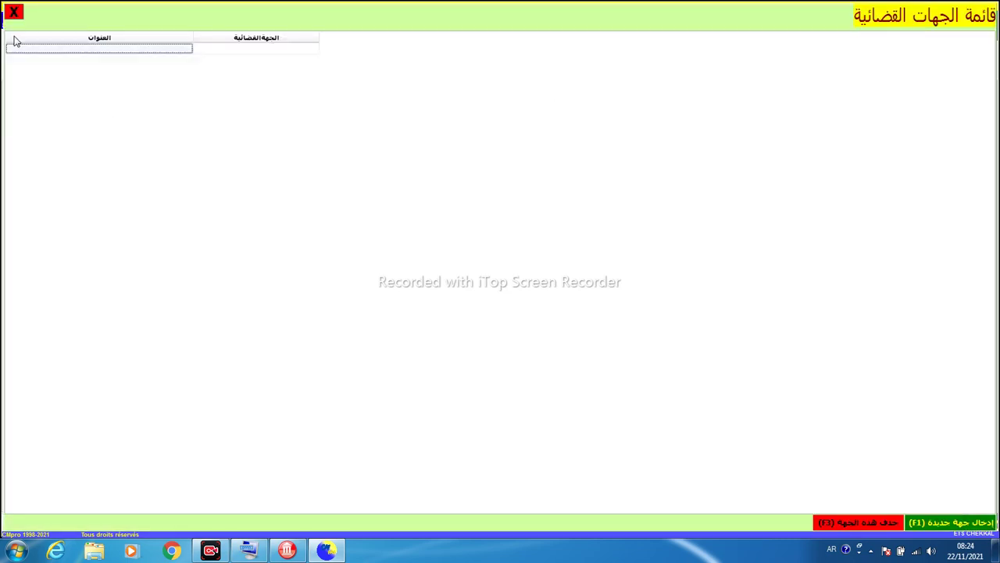
{"action": "left_click", "coordinate": [15, 14]}
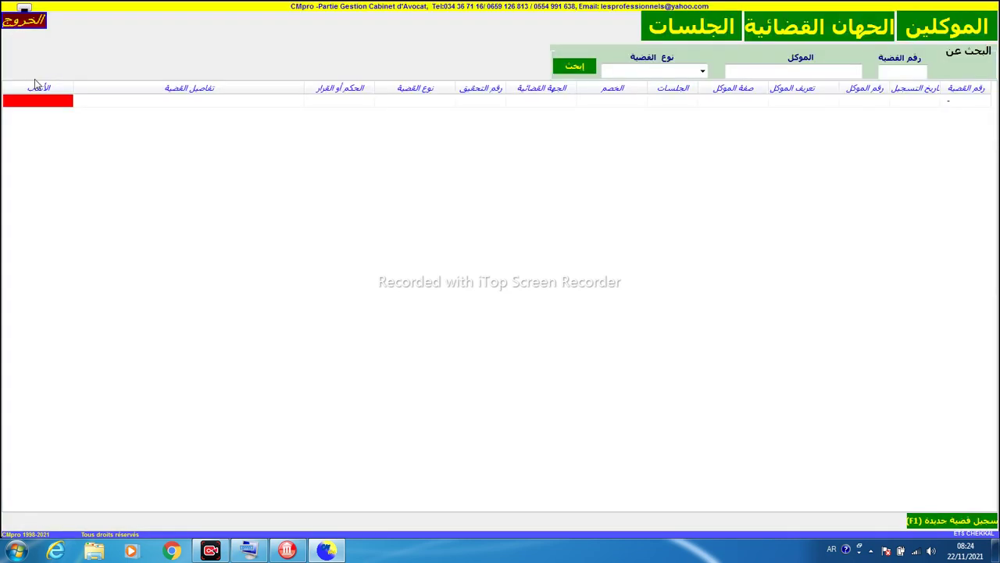
{"action": "left_click", "coordinate": [719, 40]}
{"action": "left_click", "coordinate": [14, 13]}
Open the clients list (الموكلين) and examine the surname, first name, ID card, expiry date and contact columns
{"action": "left_click", "coordinate": [924, 36]}
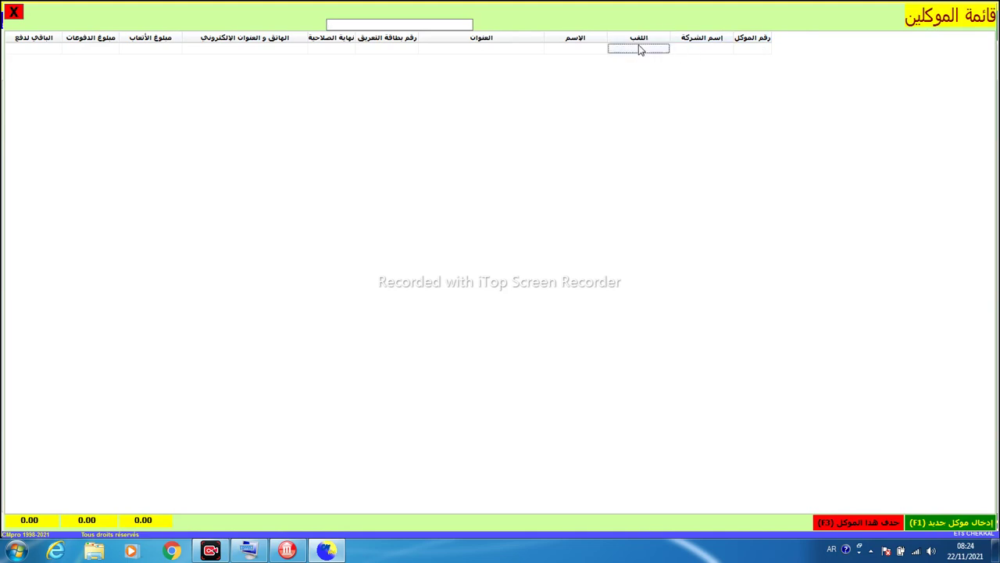
{"action": "left_click", "coordinate": [582, 50]}
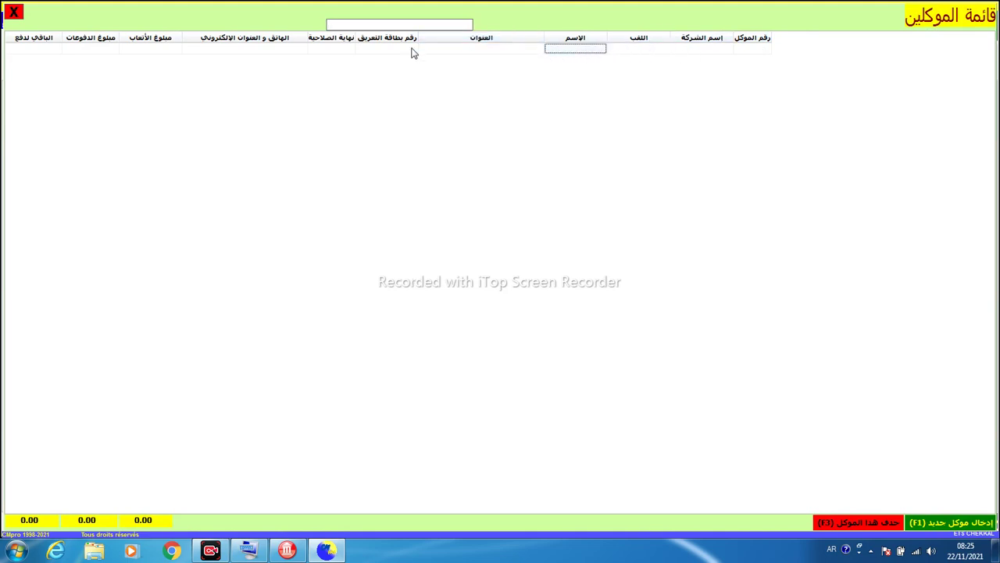
{"action": "left_click", "coordinate": [373, 49]}
{"action": "left_click", "coordinate": [344, 49]}
{"action": "left_click", "coordinate": [275, 50]}
Examine the fees, payments and remaining balance columns in the clients list
{"action": "left_click", "coordinate": [151, 50]}
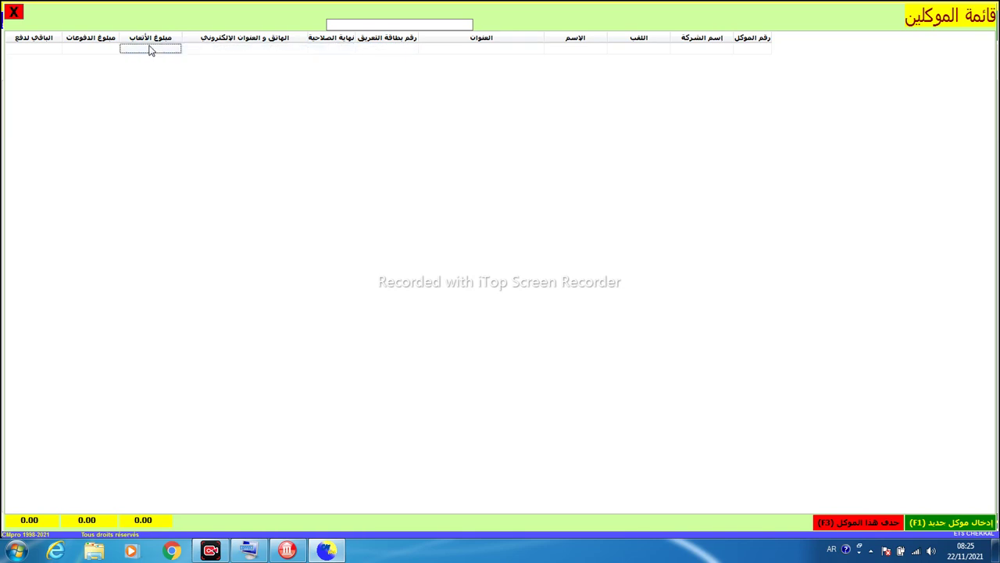
{"action": "left_click", "coordinate": [87, 49]}
{"action": "left_click", "coordinate": [34, 49]}
{"action": "left_click", "coordinate": [155, 49]}
{"action": "left_click", "coordinate": [86, 57]}
{"action": "left_click", "coordinate": [168, 49]}
{"action": "left_click", "coordinate": [154, 49]}
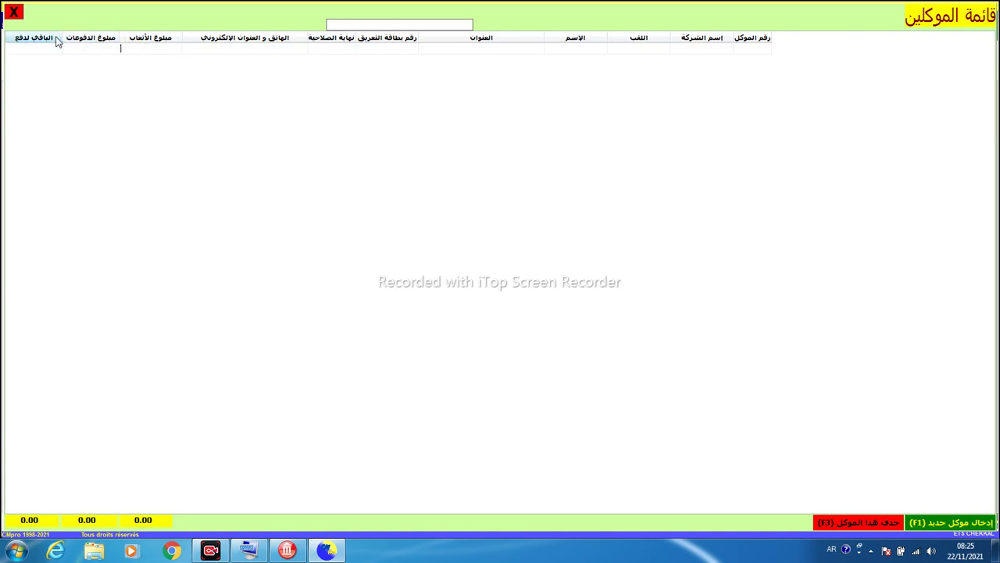
{"action": "left_click", "coordinate": [81, 51]}
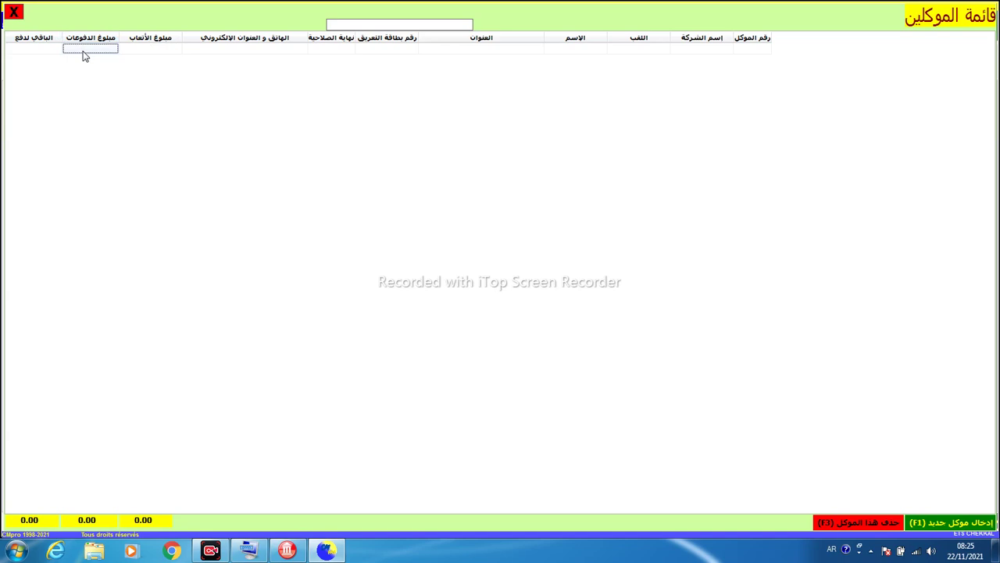
{"action": "left_click", "coordinate": [32, 51]}
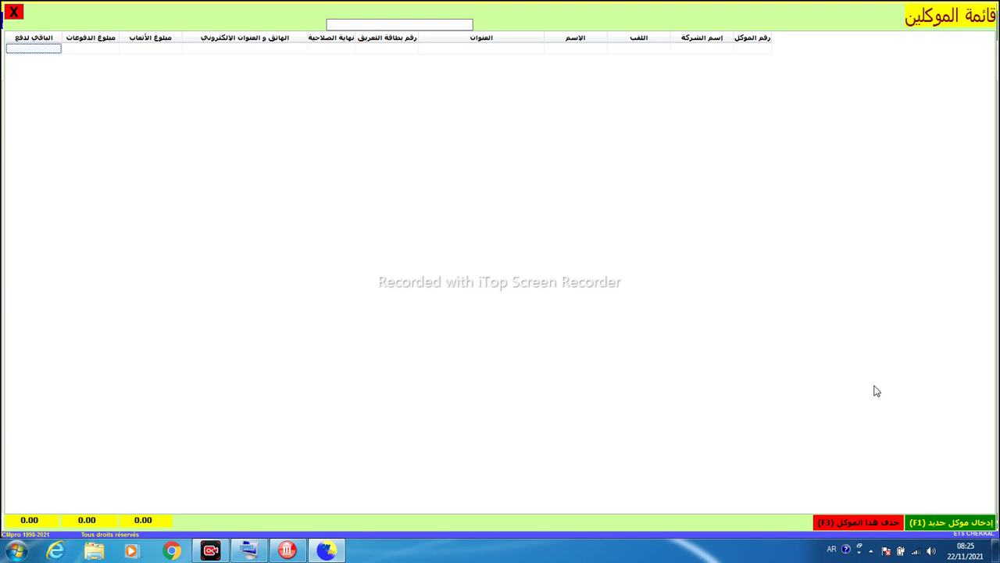
Start a new client record and bring up the on-screen keyboard
{"action": "left_click", "coordinate": [937, 527]}
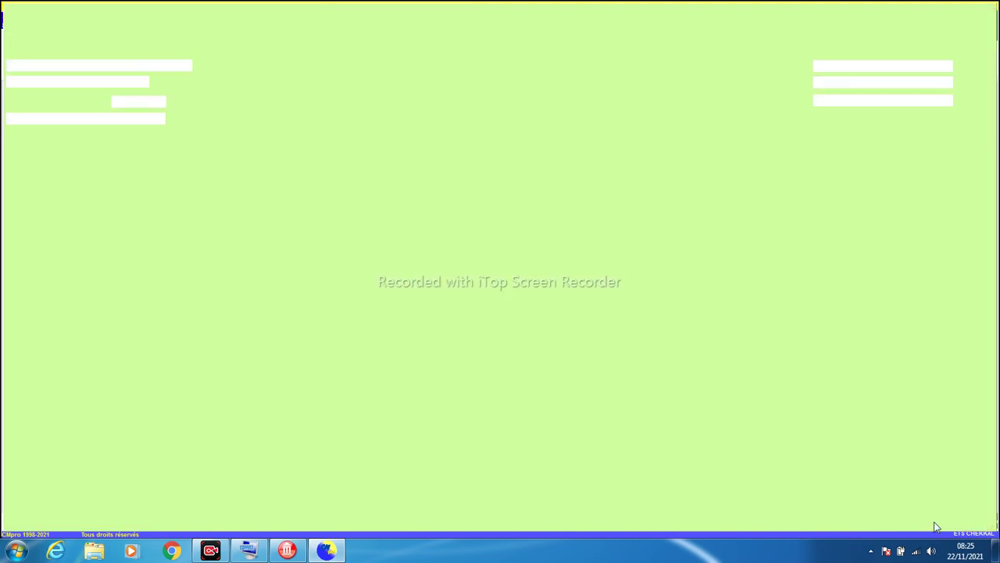
{"action": "left_click", "coordinate": [943, 63]}
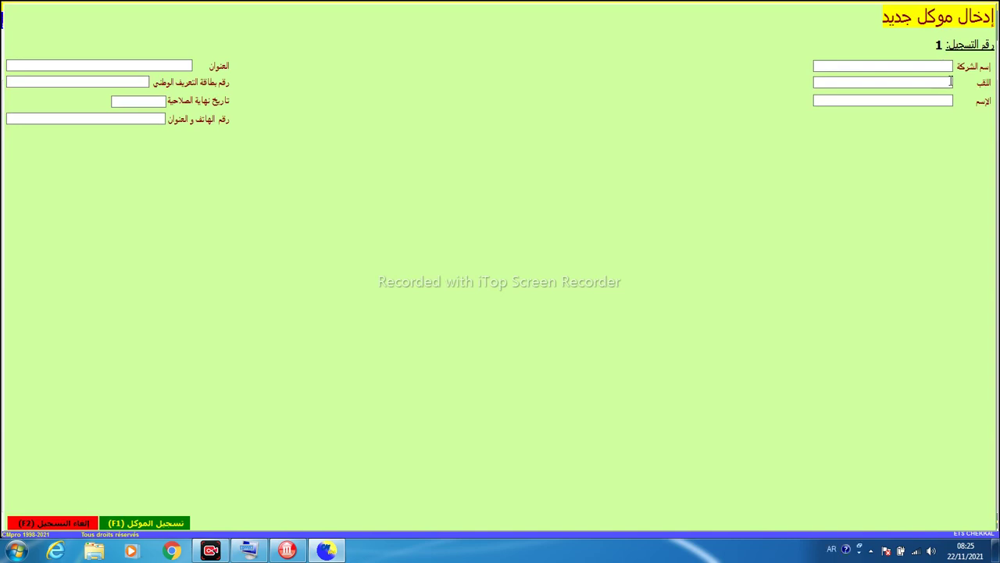
{"action": "left_click", "coordinate": [247, 552]}
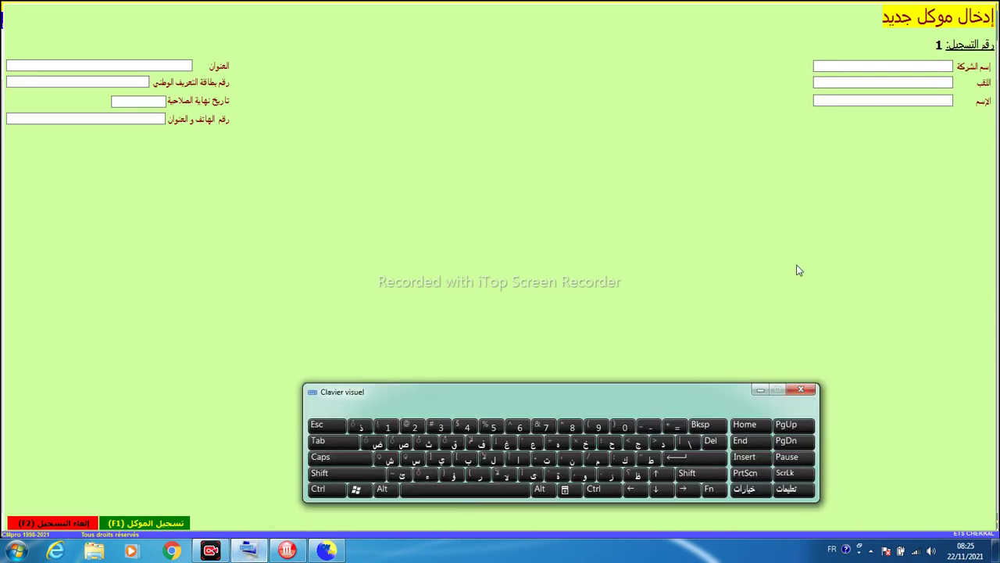
Enter the client's surname and first name in Arabic, and put a period as the address
{"action": "left_click", "coordinate": [914, 79]}
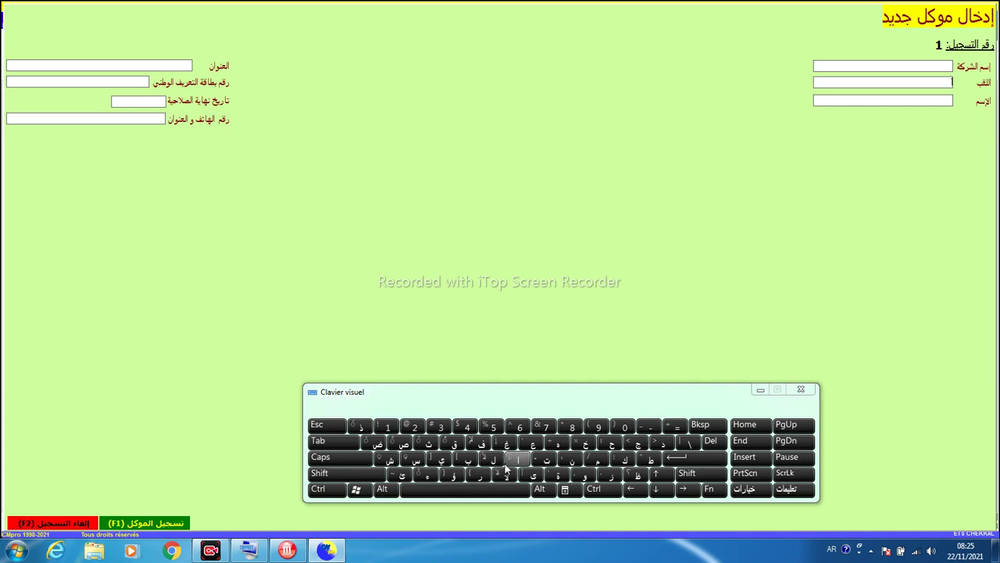
{"action": "left_click", "coordinate": [543, 462]}
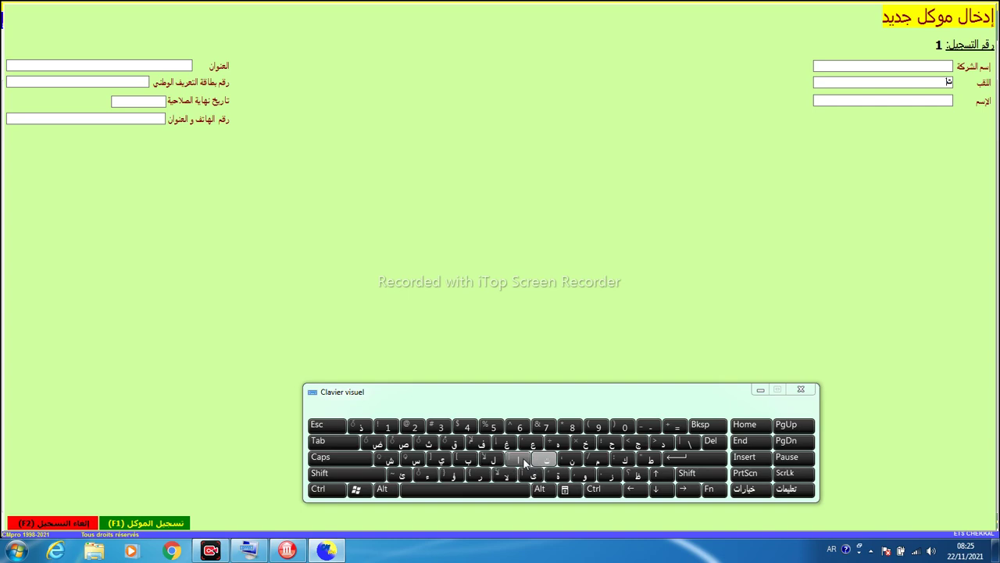
{"action": "left_click", "coordinate": [625, 459]}
{"action": "left_click", "coordinate": [492, 459]}
{"action": "left_click", "coordinate": [543, 461]}
{"action": "key", "text": "Tab"}
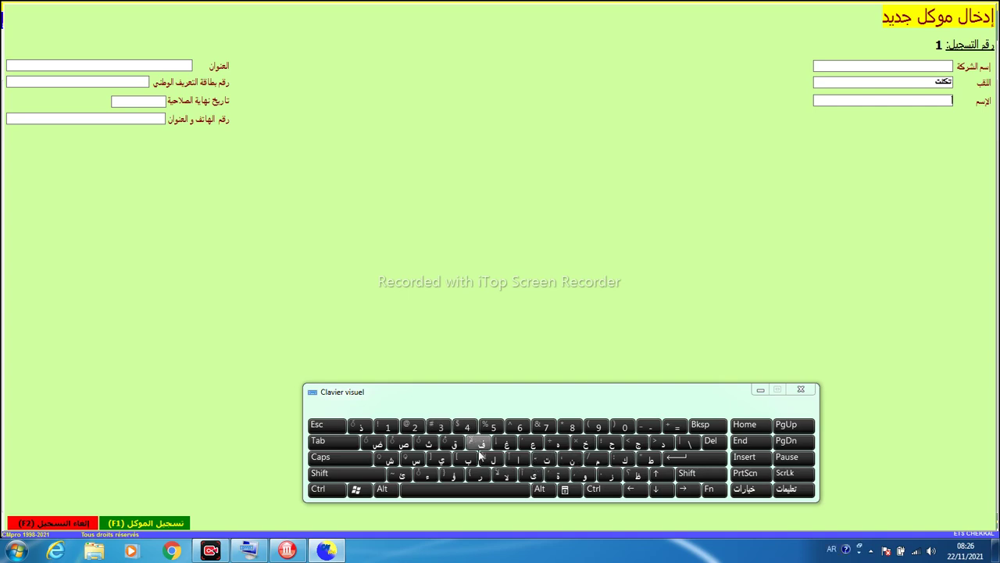
{"action": "left_click", "coordinate": [532, 443]}
{"action": "left_click", "coordinate": [493, 460]}
{"action": "left_click", "coordinate": [442, 459]}
{"action": "left_click", "coordinate": [602, 481]}
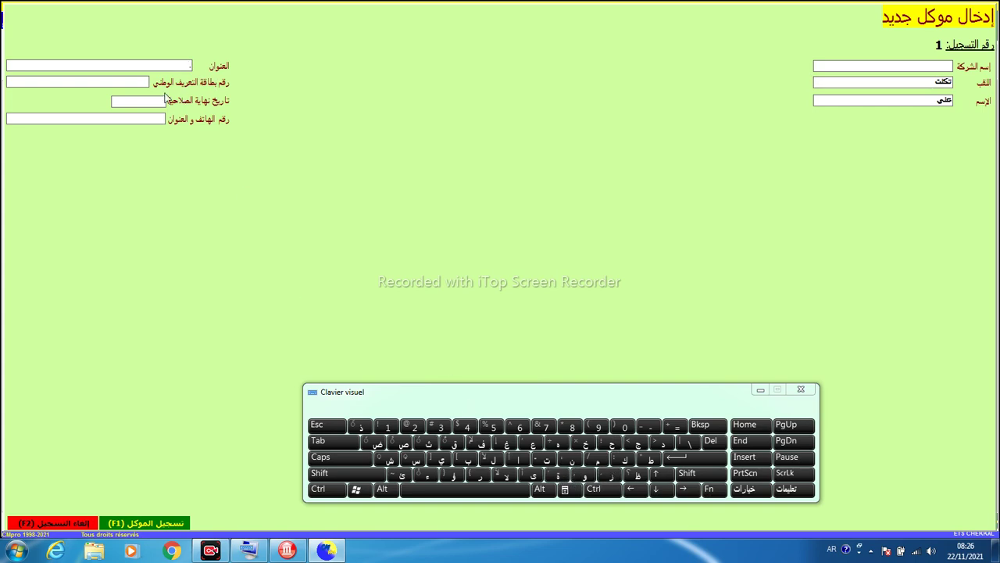
Enter the client's national ID card number, set its expiry date to 2023/01/12, and save the client
{"action": "left_click", "coordinate": [130, 82]}
{"action": "type", "text": "545454"}
{"action": "key", "text": "Tab"}
{"action": "type", "text": "120"}
{"action": "left_click", "coordinate": [130, 83]}
{"action": "left_click", "coordinate": [150, 523]}
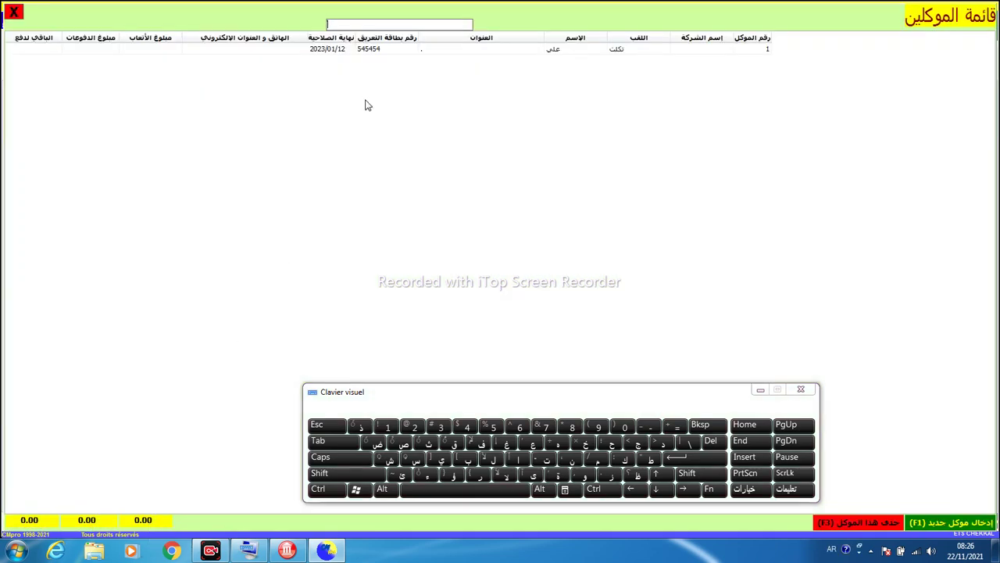
{"action": "left_click", "coordinate": [381, 50]}
Start a second client record and enter the company name as ش د م م بب
{"action": "left_click", "coordinate": [930, 523]}
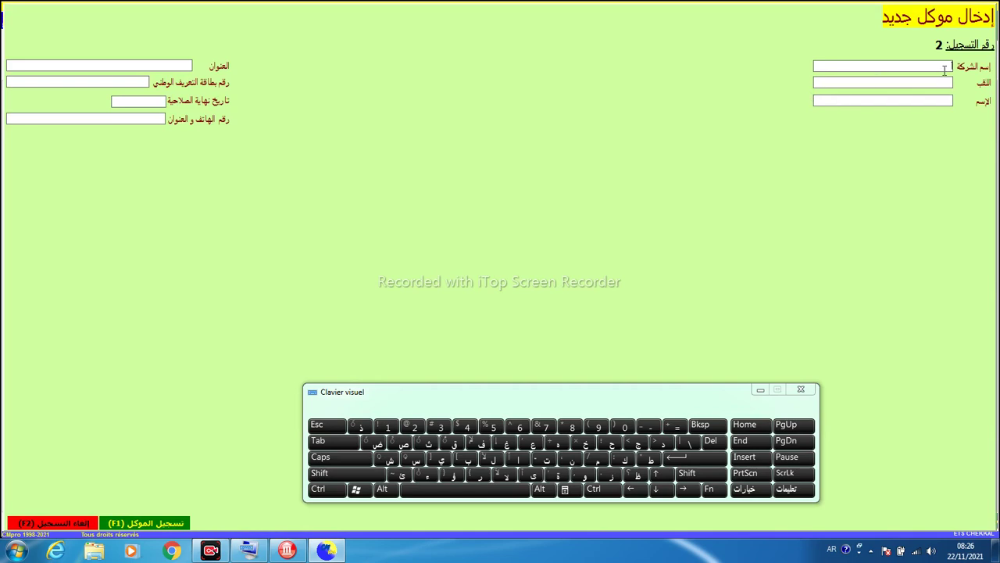
{"action": "type", "text": "سفقع"}
{"action": "key", "text": "shift"}
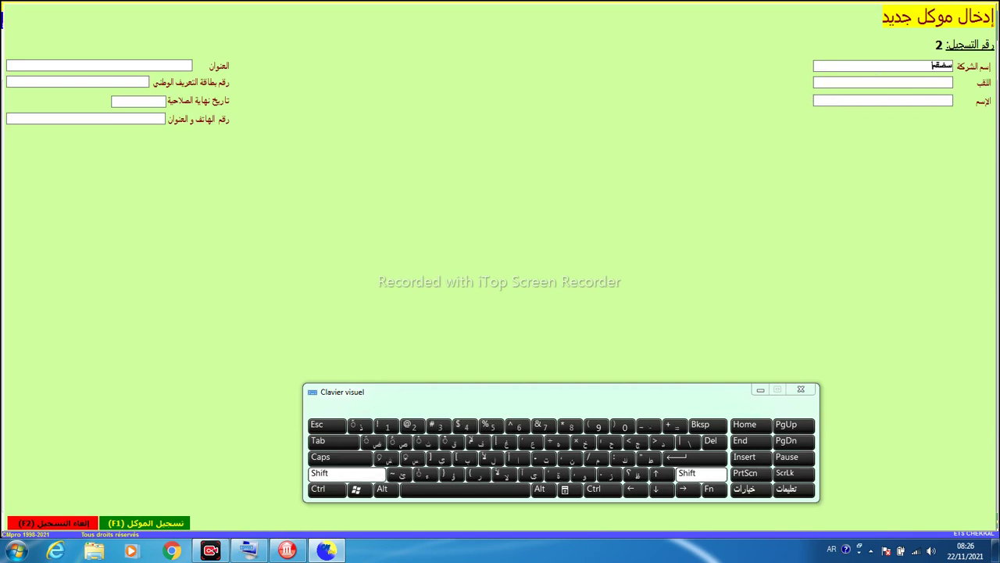
{"action": "key", "text": "shift+Home"}
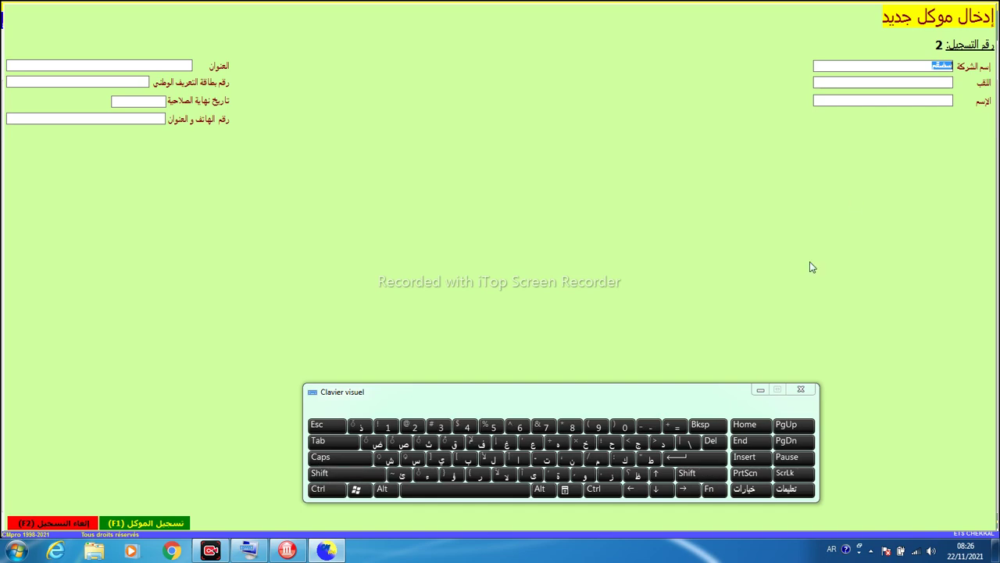
{"action": "left_click", "coordinate": [388, 458]}
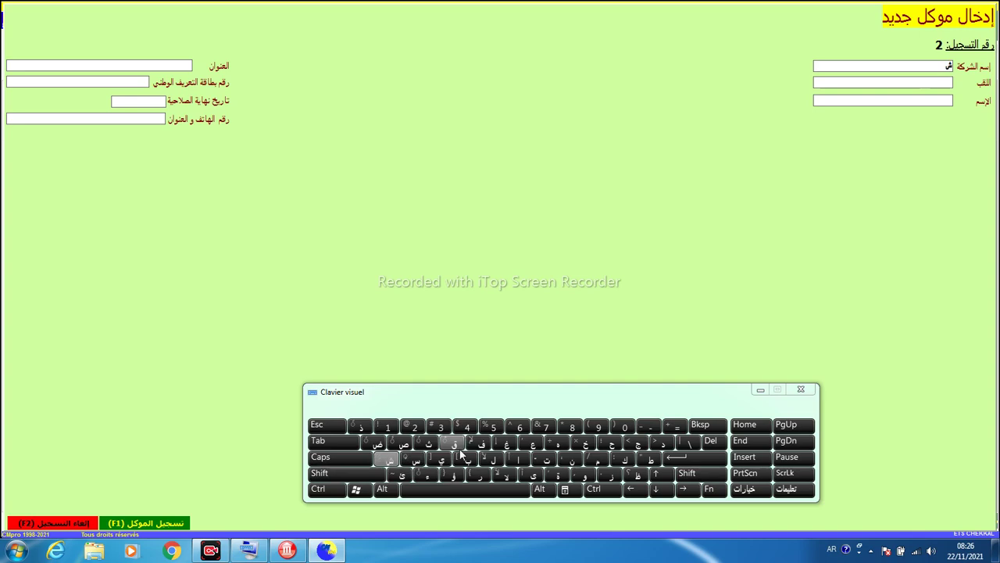
{"action": "left_click", "coordinate": [617, 457]}
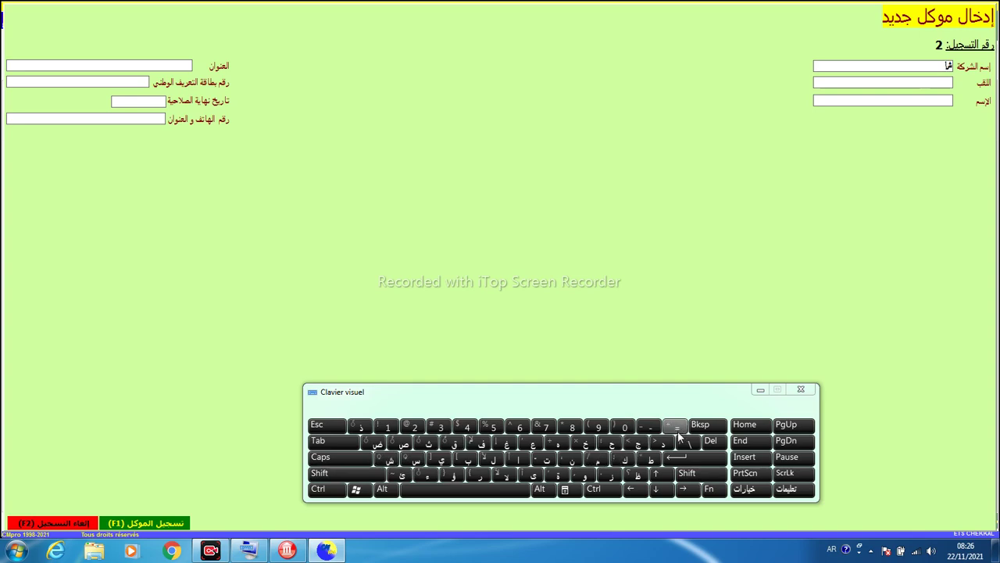
{"action": "left_click", "coordinate": [677, 426]}
{"action": "left_click", "coordinate": [700, 425]}
{"action": "left_click", "coordinate": [702, 426]}
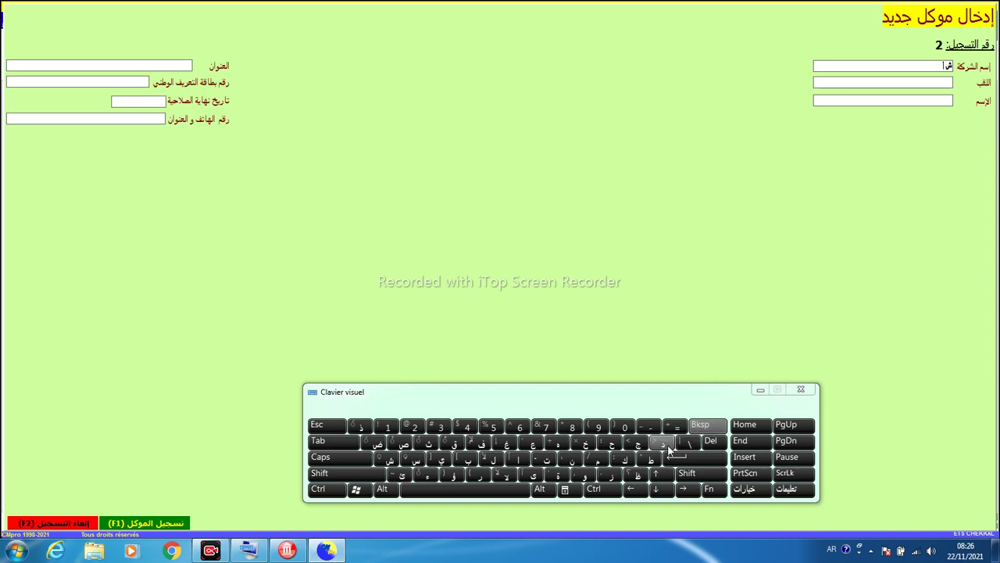
{"action": "left_click", "coordinate": [686, 443]}
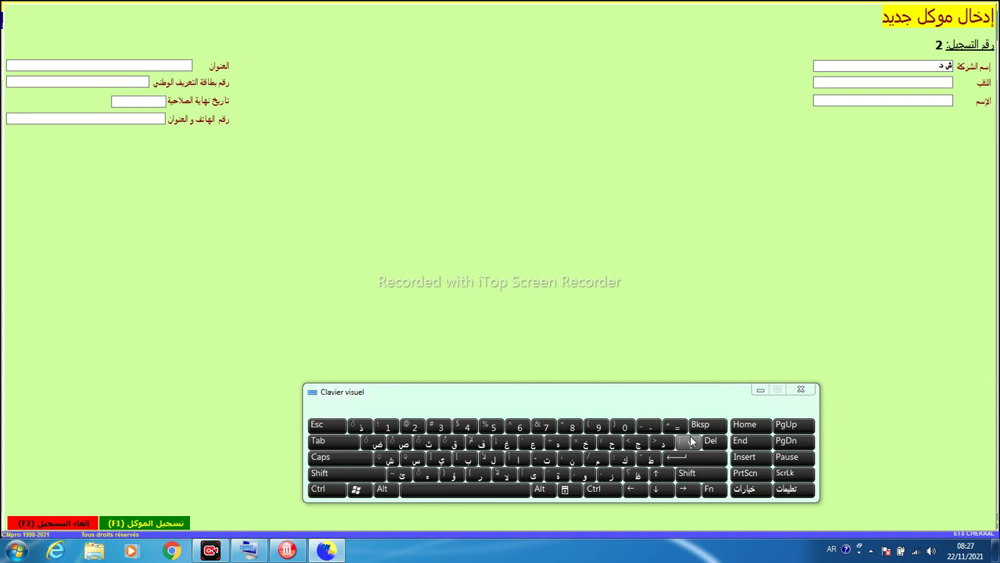
{"action": "left_click", "coordinate": [595, 460]}
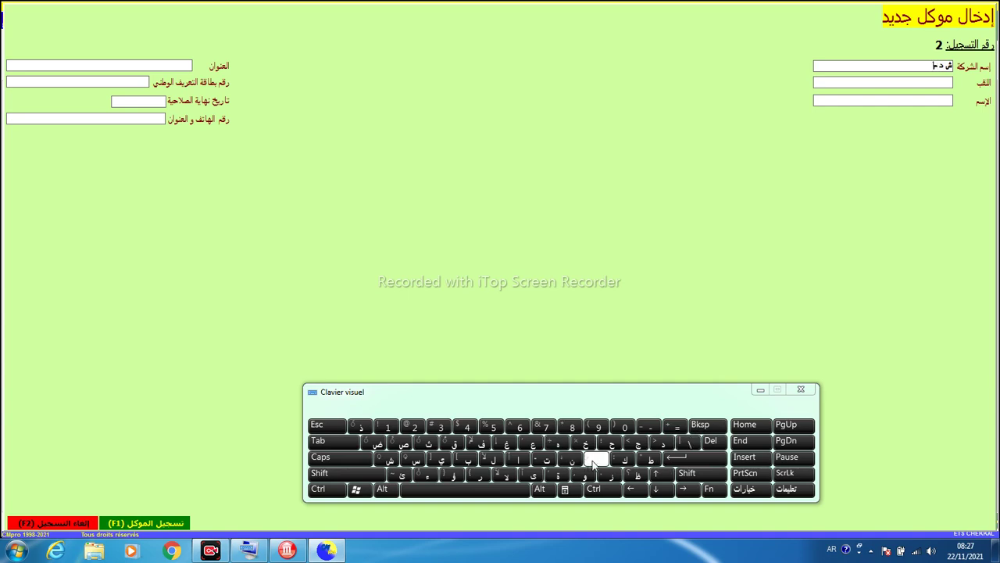
{"action": "left_click", "coordinate": [594, 461]}
{"action": "left_click", "coordinate": [594, 460]}
Fill in the second client's surname in Arabic
{"action": "left_click", "coordinate": [518, 459]}
{"action": "left_click", "coordinate": [494, 461]}
{"action": "left_click", "coordinate": [577, 475]}
{"action": "left_click", "coordinate": [514, 458]}
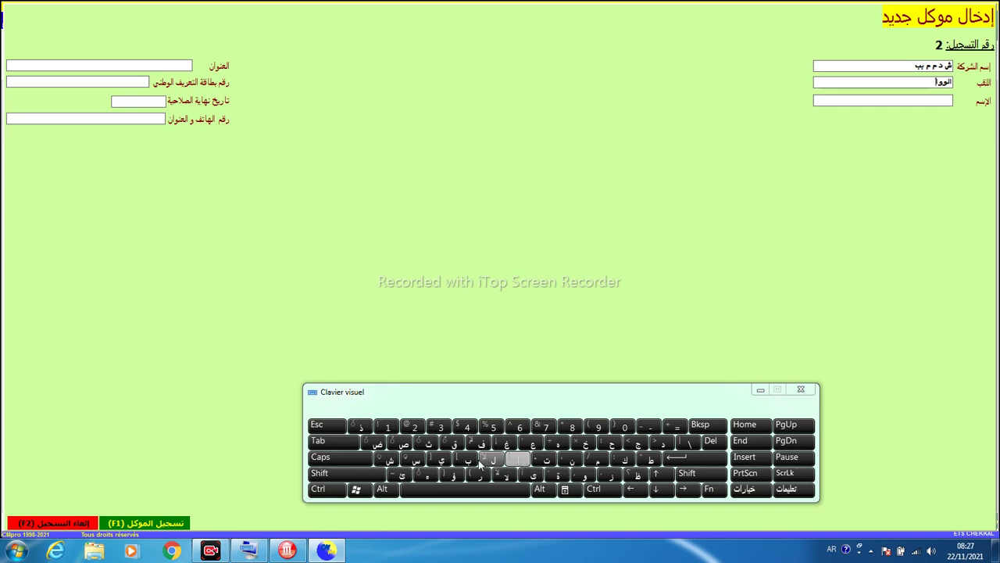
{"action": "left_click", "coordinate": [481, 443]}
{"action": "left_click", "coordinate": [441, 460]}
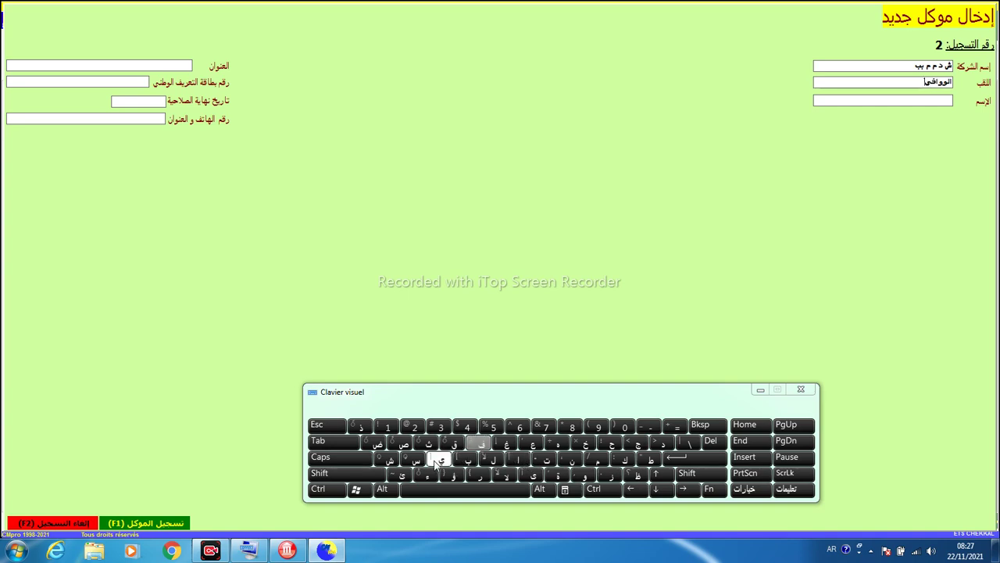
{"action": "left_click", "coordinate": [514, 490]}
Enter the second client's first name in Arabic and put a period as the address
{"action": "left_click", "coordinate": [479, 475]}
{"action": "left_click", "coordinate": [518, 459]}
{"action": "left_click", "coordinate": [388, 460]}
{"action": "left_click", "coordinate": [518, 460]}
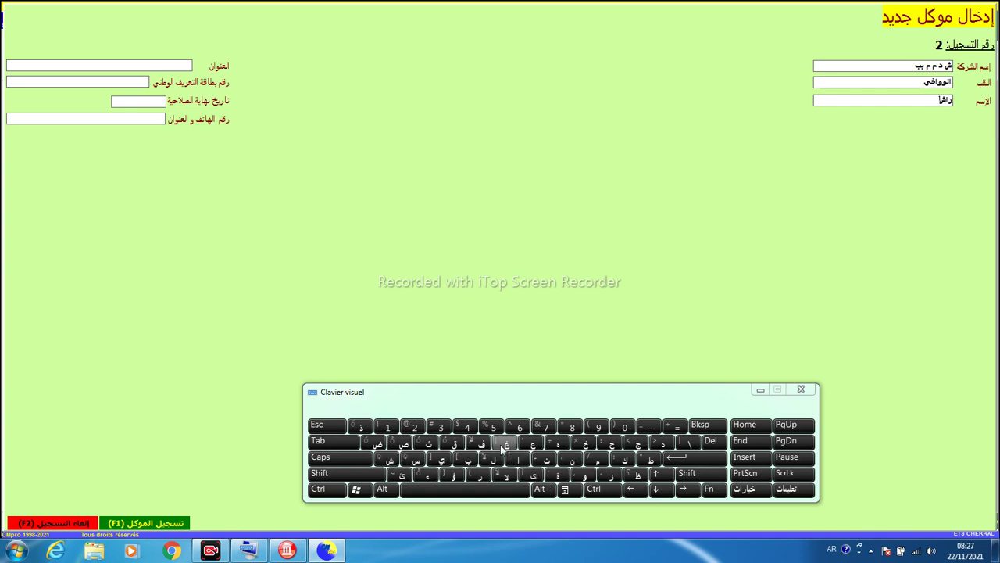
{"action": "left_click", "coordinate": [441, 460]}
{"action": "left_click", "coordinate": [664, 444]}
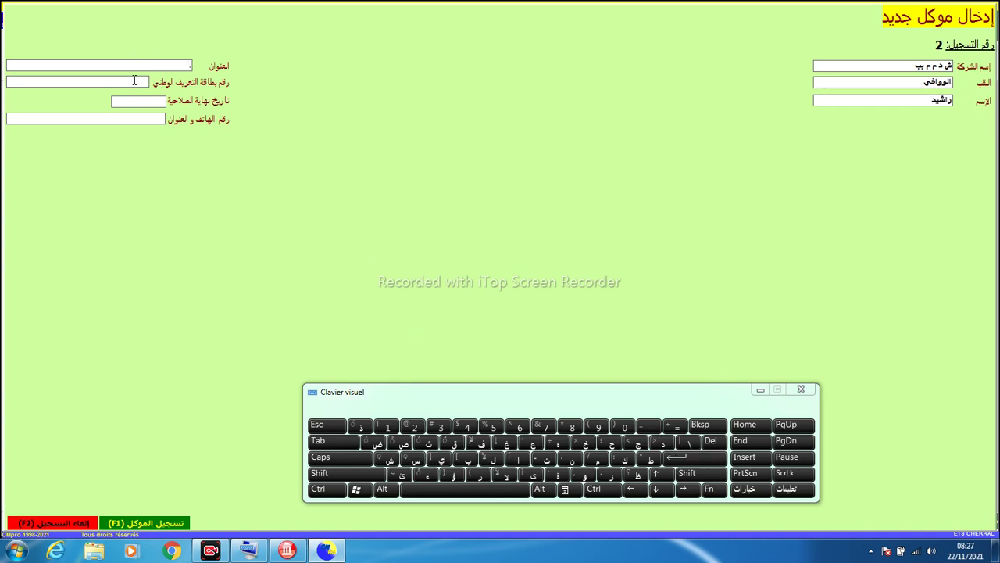
Enter the second client's national ID card number with expiry date 14/01/2025, save the client and close the clients list
{"action": "type", "text": "545445"}
{"action": "key", "text": "Tab"}
{"action": "type", "text": "1401"}
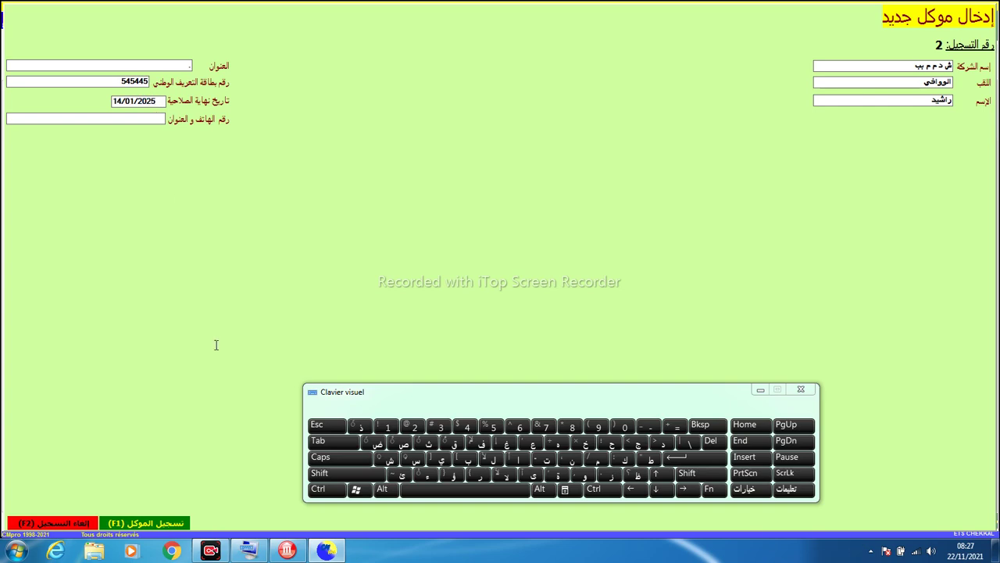
{"action": "left_click", "coordinate": [154, 524]}
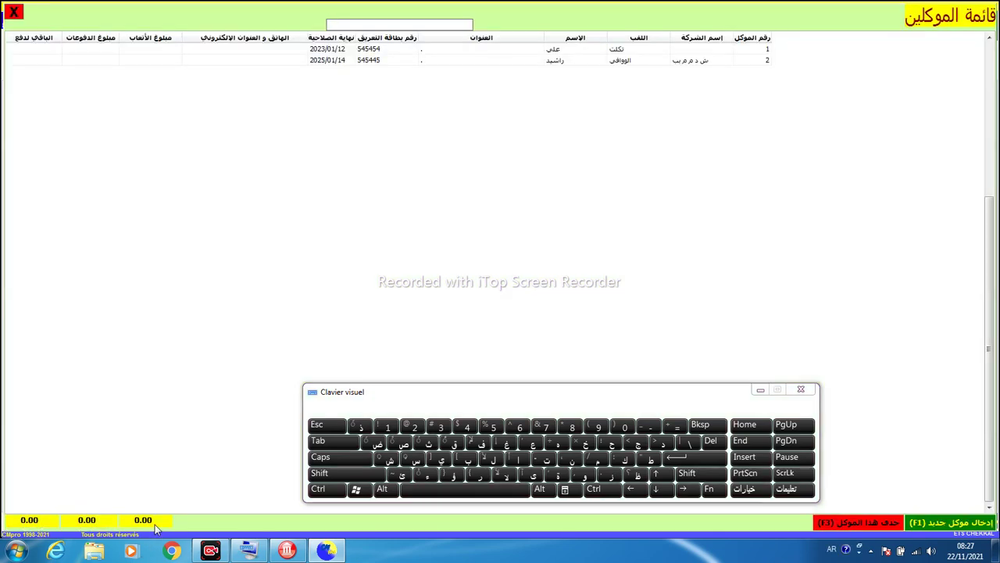
{"action": "left_click", "coordinate": [395, 60]}
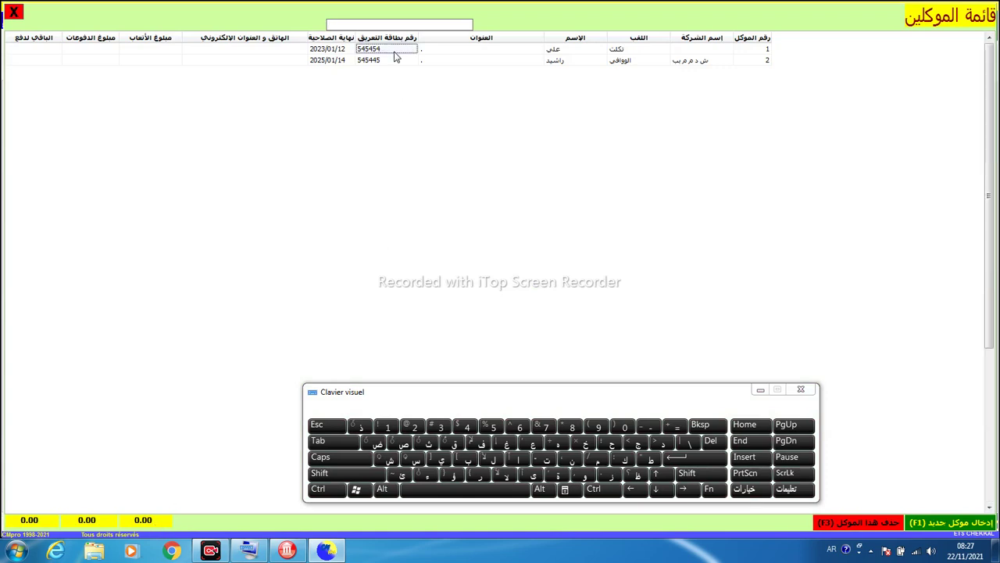
{"action": "left_click", "coordinate": [14, 12]}
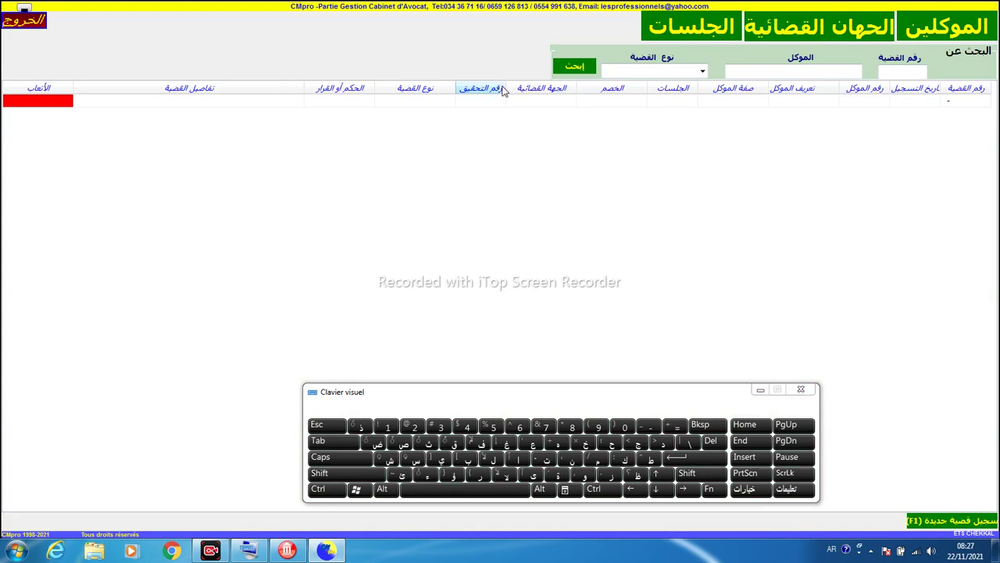
Start a new record in the judicial bodies list and name the body محكمة برج بوعريريج
{"action": "left_click", "coordinate": [835, 28]}
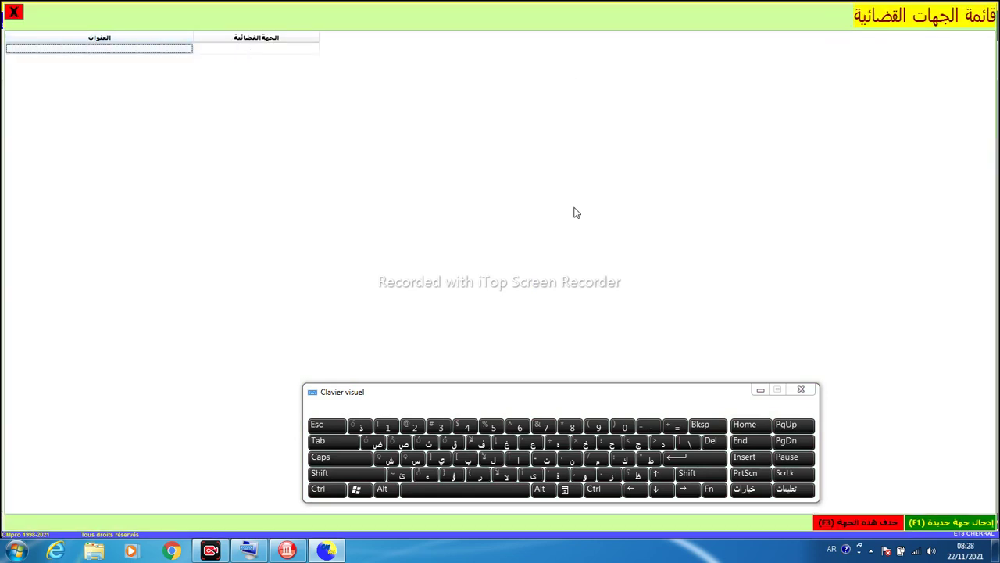
{"action": "left_click", "coordinate": [931, 522]}
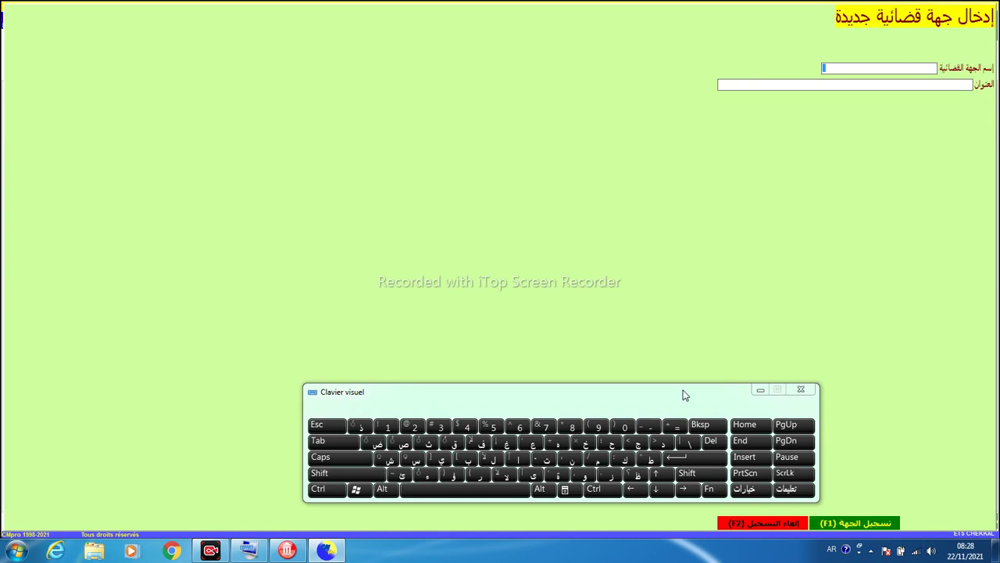
{"action": "left_click", "coordinate": [597, 459]}
{"action": "left_click", "coordinate": [641, 446]}
{"action": "left_click", "coordinate": [601, 458]}
{"action": "left_click", "coordinate": [556, 476]}
{"action": "left_click", "coordinate": [491, 490]}
{"action": "left_click", "coordinate": [467, 459]}
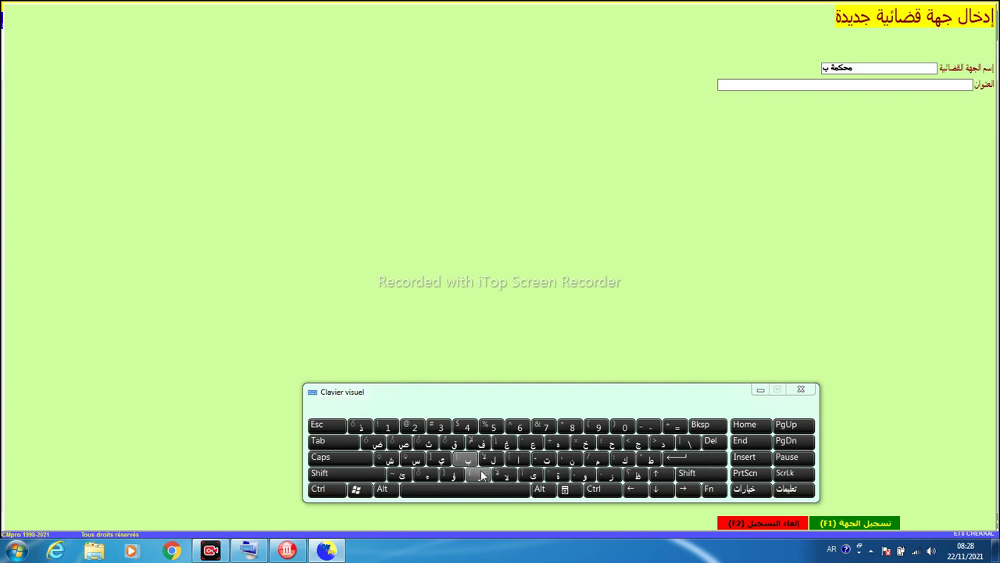
{"action": "left_click", "coordinate": [487, 475]}
{"action": "left_click", "coordinate": [637, 443]}
{"action": "left_click", "coordinate": [510, 490]}
{"action": "left_click", "coordinate": [467, 460]}
{"action": "left_click", "coordinate": [575, 477]}
{"action": "left_click", "coordinate": [533, 444]}
{"action": "left_click", "coordinate": [479, 475]}
{"action": "left_click", "coordinate": [442, 460]}
{"action": "left_click", "coordinate": [475, 477]}
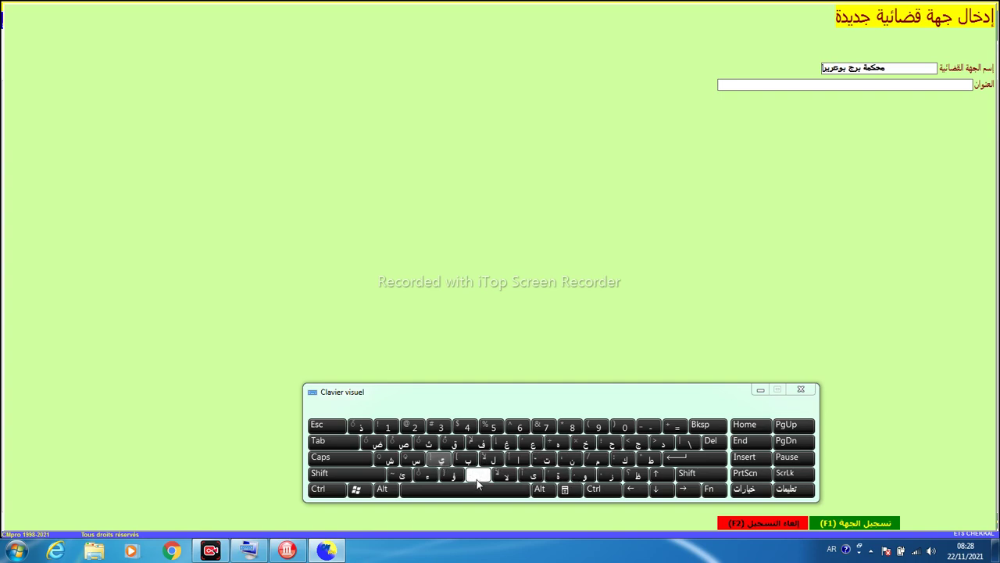
{"action": "left_click", "coordinate": [441, 462]}
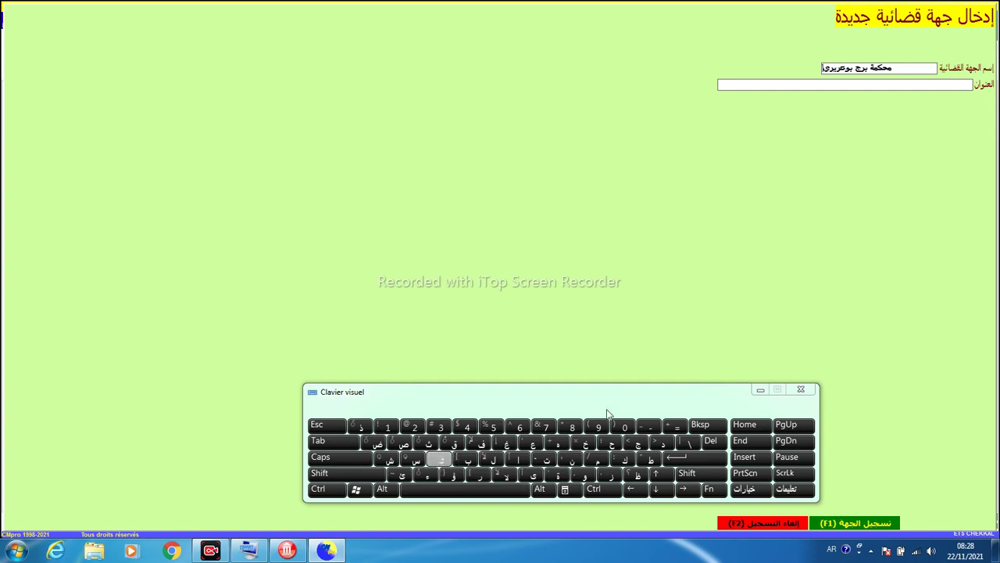
{"action": "left_click", "coordinate": [637, 443]}
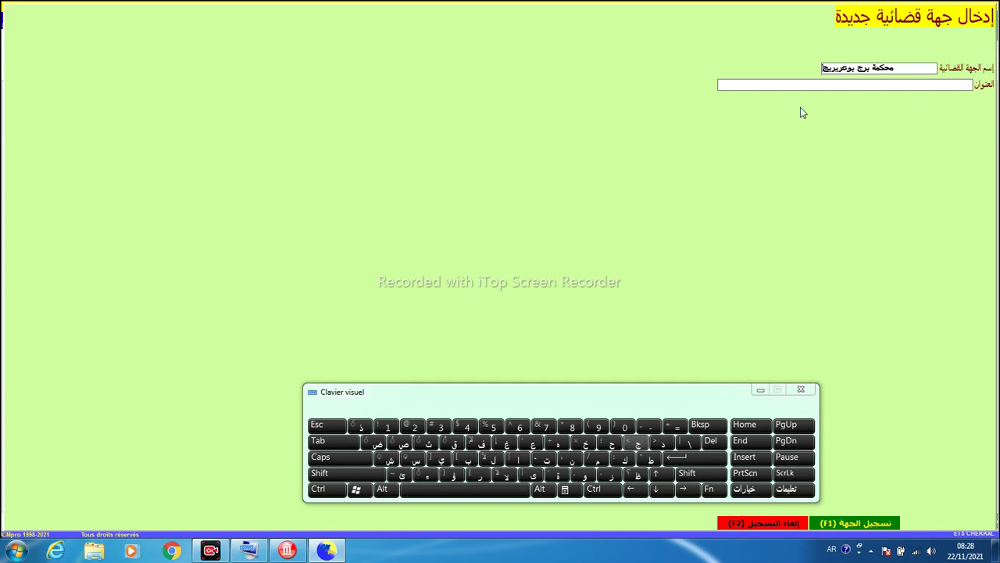
Copy برج بوعريريج from the judicial body's name into its address and save the record
{"action": "left_click_drag", "start_coordinate": [871, 68], "coordinate": [826, 68]}
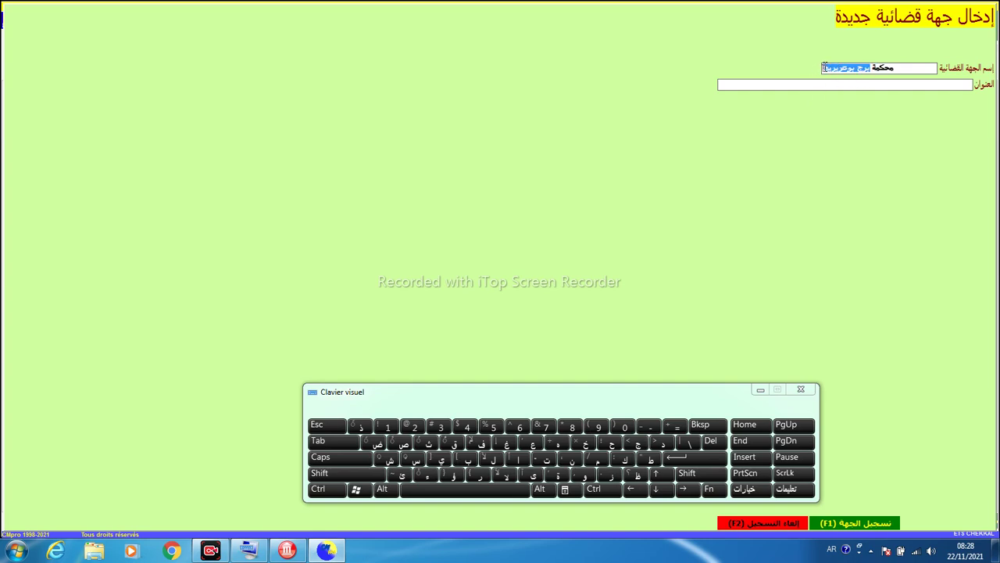
{"action": "right_click", "coordinate": [830, 67]}
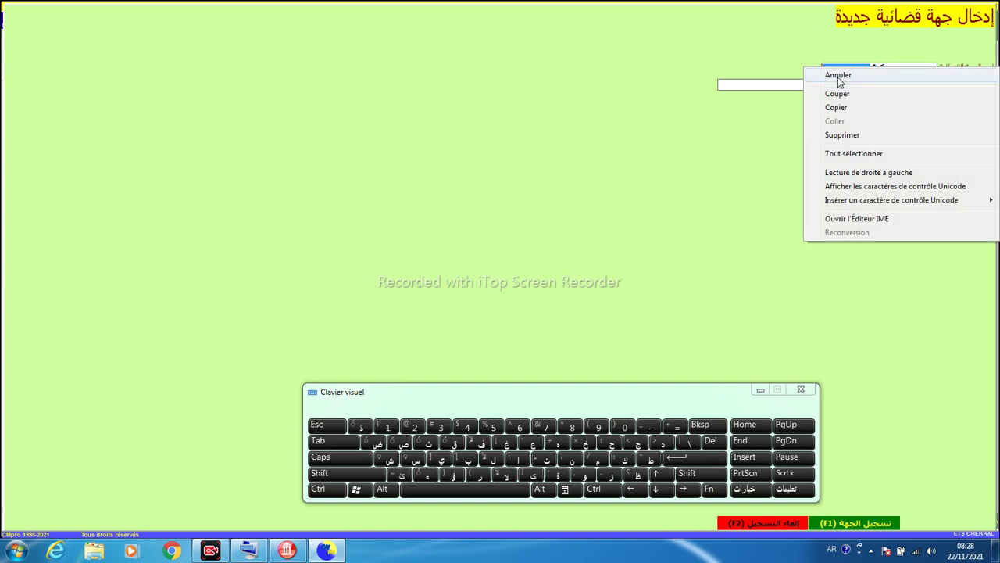
{"action": "left_click", "coordinate": [838, 108]}
{"action": "left_click", "coordinate": [811, 84]}
{"action": "right_click", "coordinate": [811, 83]}
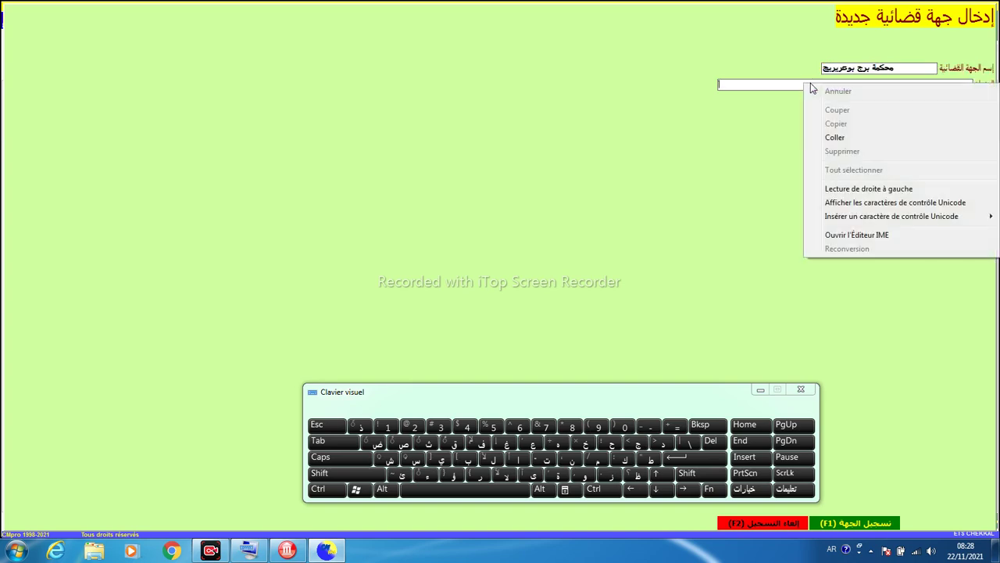
{"action": "left_click", "coordinate": [832, 135]}
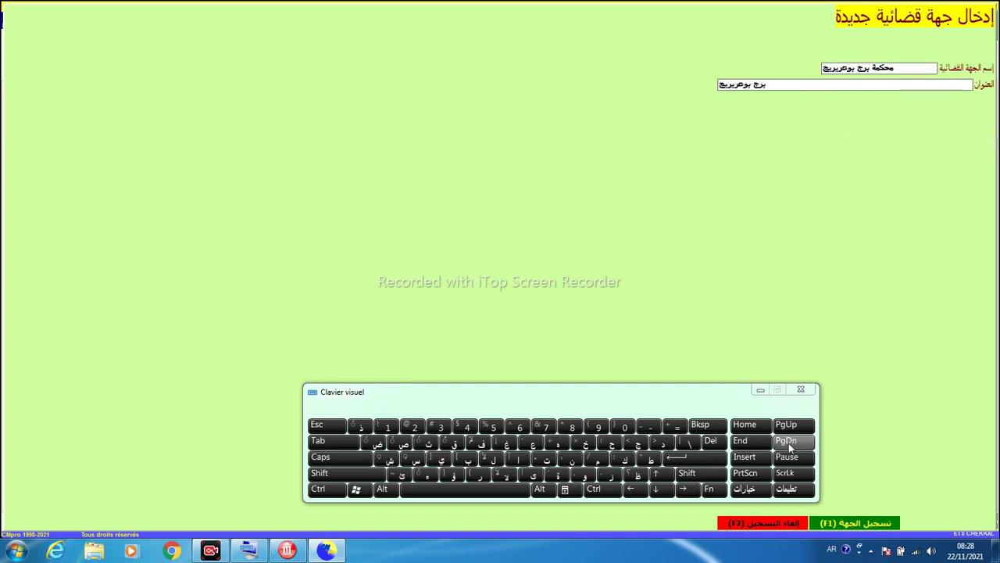
{"action": "left_click", "coordinate": [830, 528]}
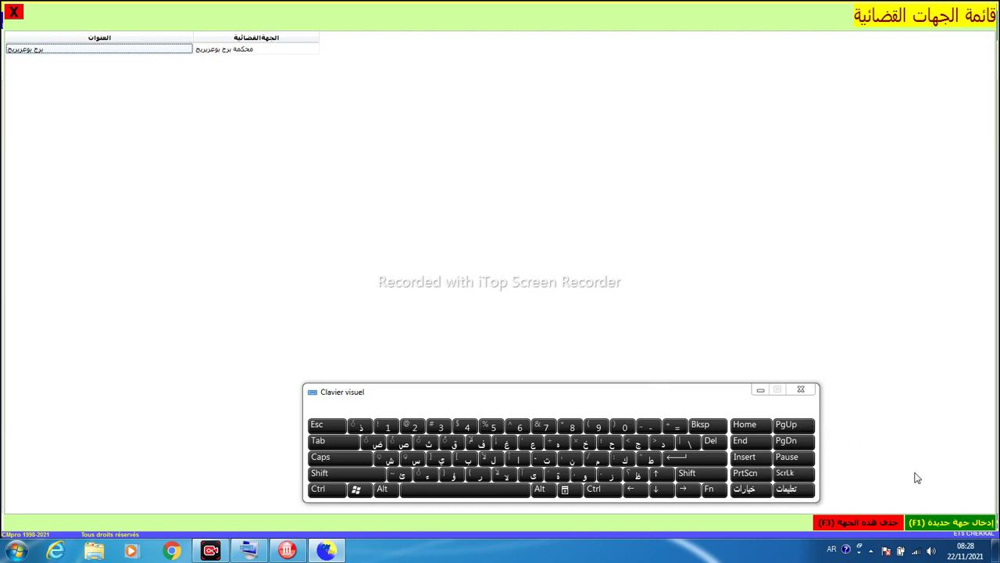
Start a second judicial body record and enter its name as مجلس القضاء
{"action": "left_click", "coordinate": [938, 522]}
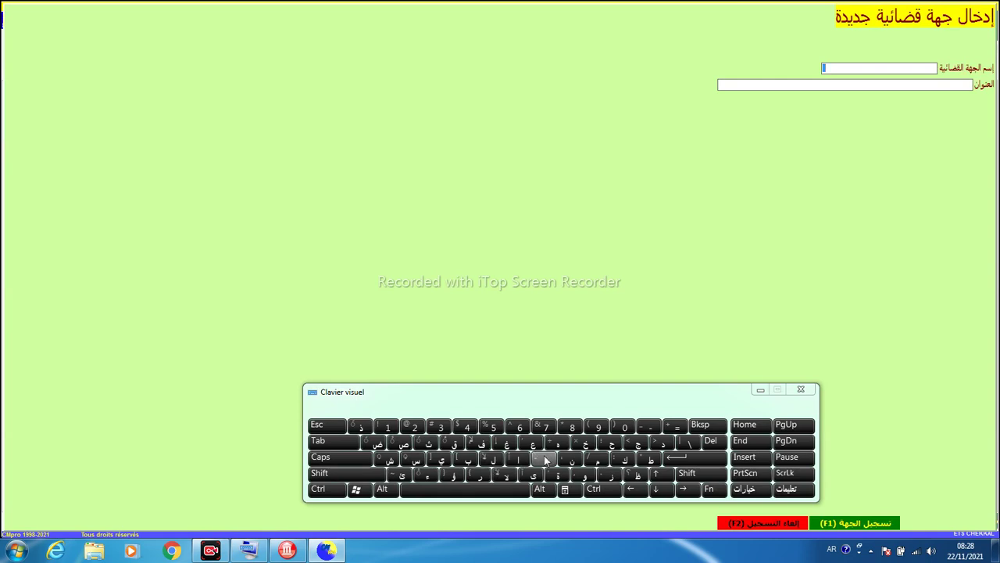
{"action": "left_click", "coordinate": [598, 461]}
{"action": "left_click", "coordinate": [636, 444]}
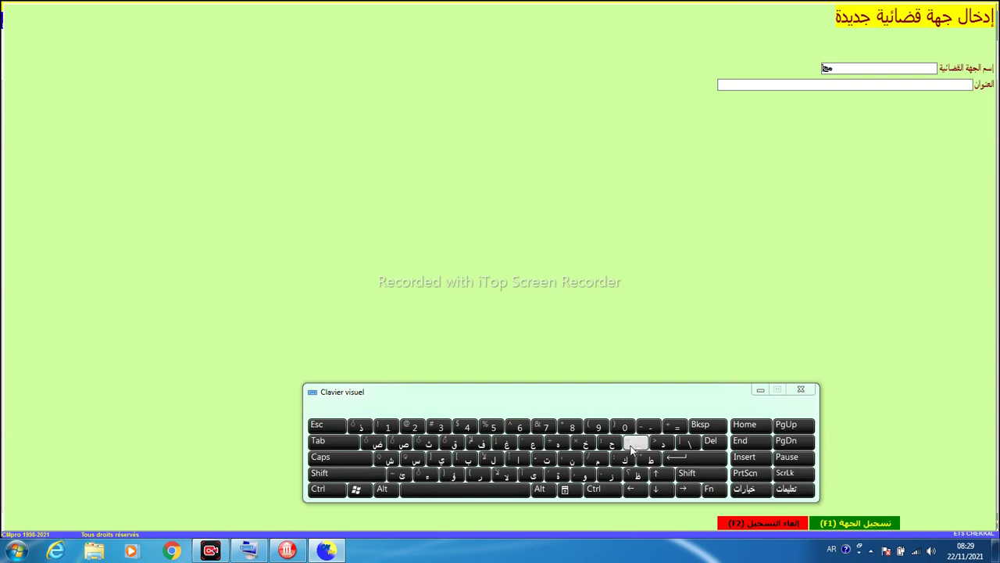
{"action": "left_click", "coordinate": [518, 460]}
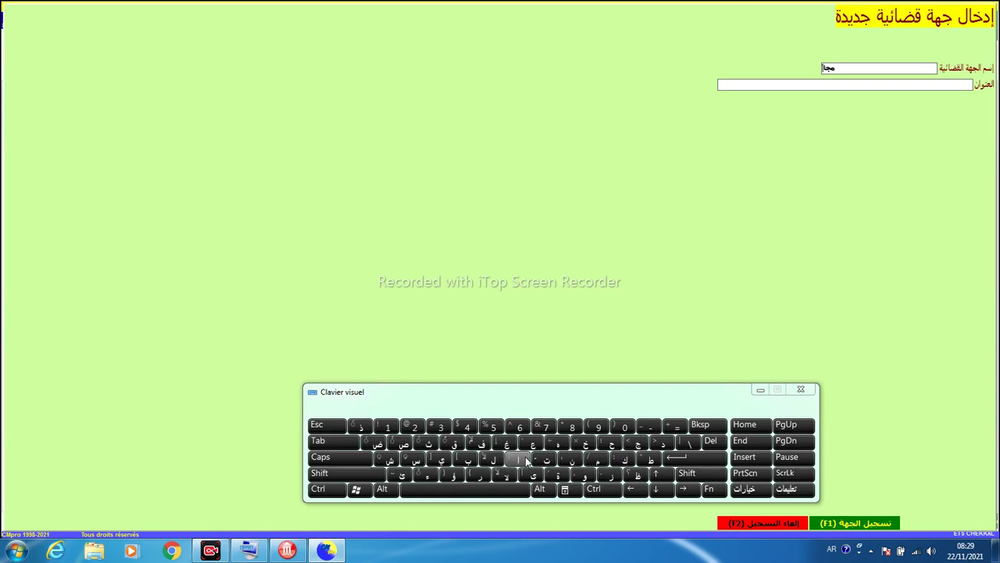
{"action": "left_click", "coordinate": [413, 461]}
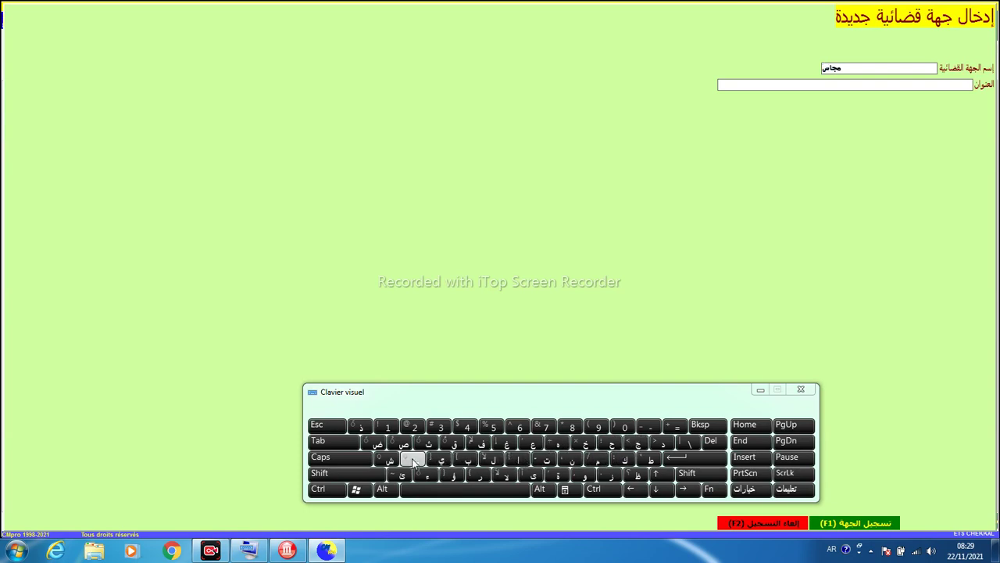
{"action": "left_click", "coordinate": [700, 424]}
{"action": "left_click", "coordinate": [700, 425]}
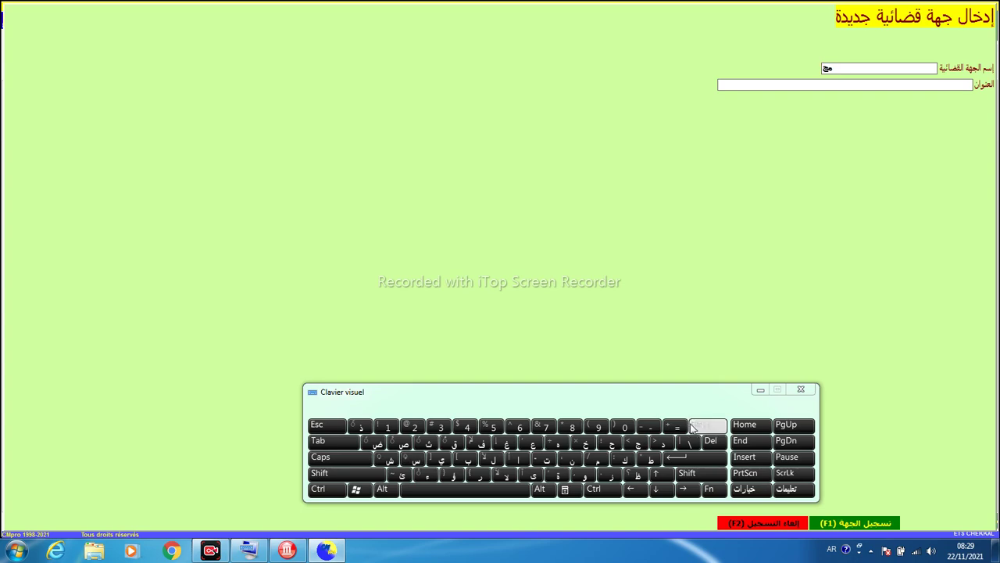
{"action": "left_click", "coordinate": [491, 459]}
{"action": "left_click", "coordinate": [413, 462]}
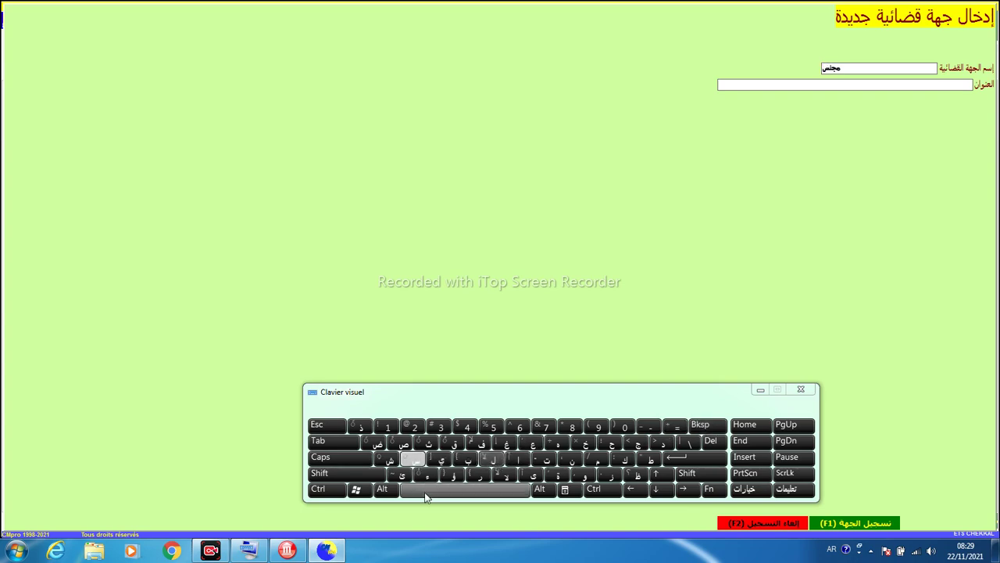
{"action": "left_click", "coordinate": [432, 491]}
{"action": "left_click", "coordinate": [514, 461]}
{"action": "left_click", "coordinate": [493, 460]}
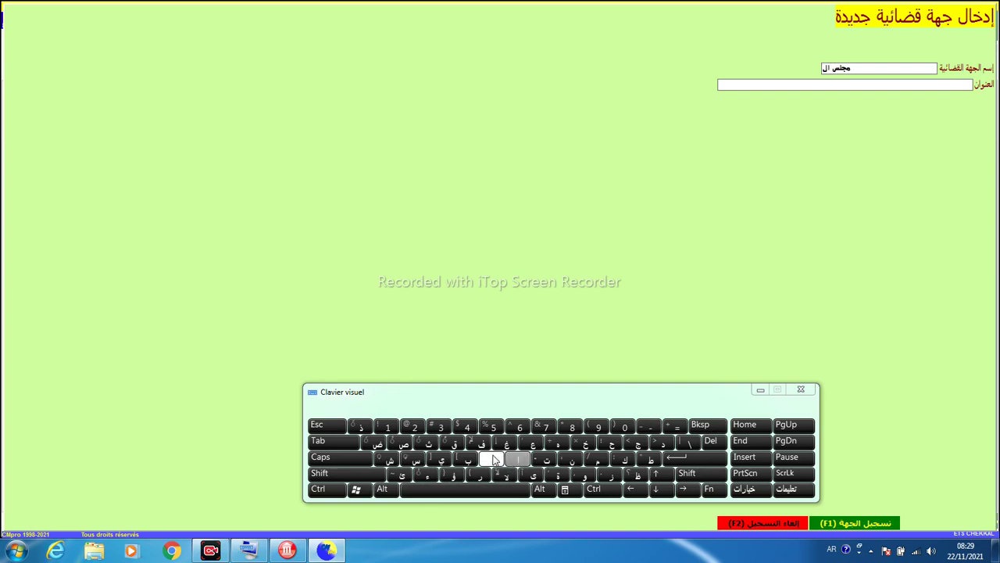
{"action": "left_click", "coordinate": [454, 443]}
{"action": "left_click", "coordinate": [376, 443]}
{"action": "left_click", "coordinate": [514, 460]}
{"action": "left_click", "coordinate": [426, 475]}
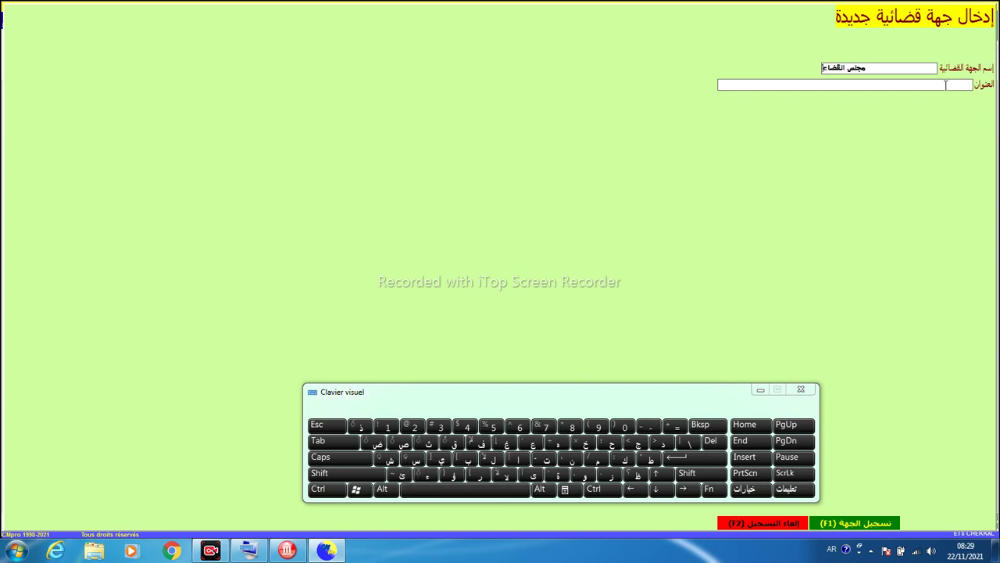
Set the second judicial body's address to بجاية, save the record and close the judicial bodies list
{"action": "type", "text": "بج"}
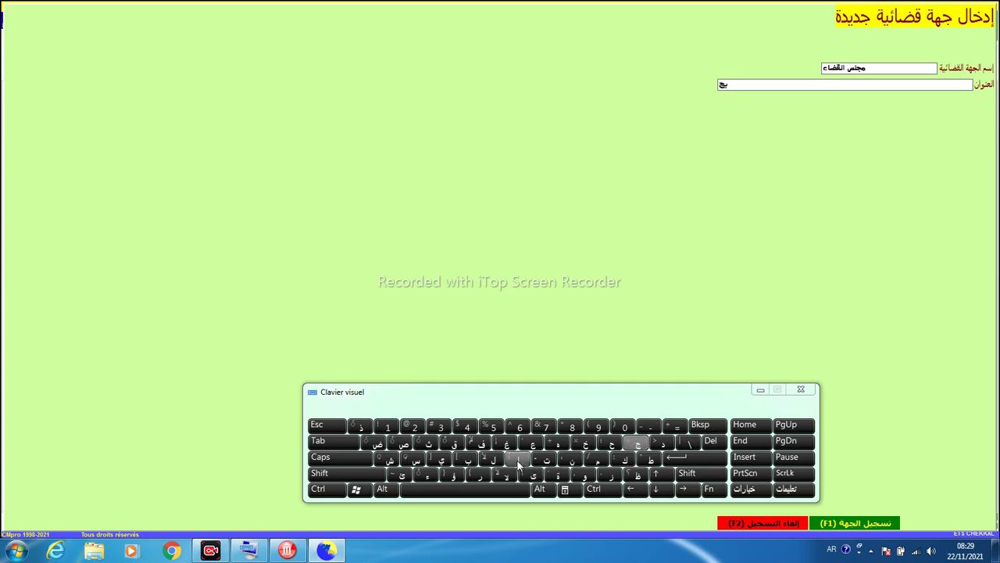
{"action": "type", "text": "اي"}
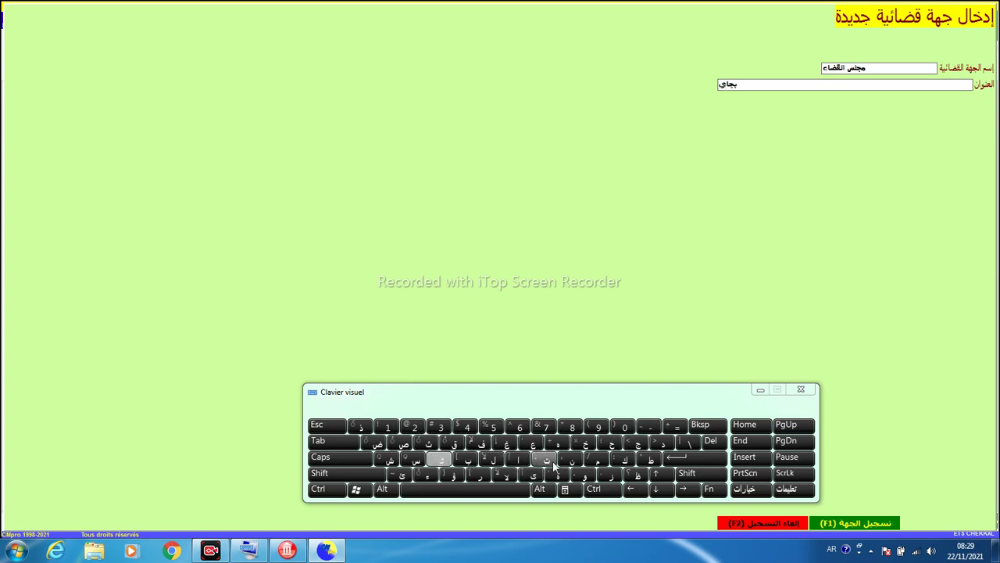
{"action": "type", "text": "ة"}
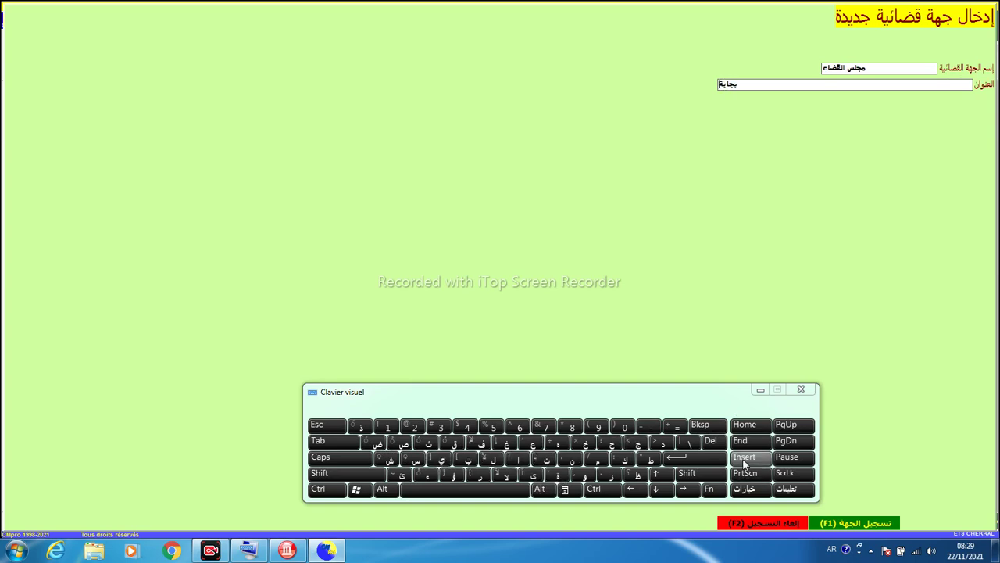
{"action": "left_click", "coordinate": [838, 522]}
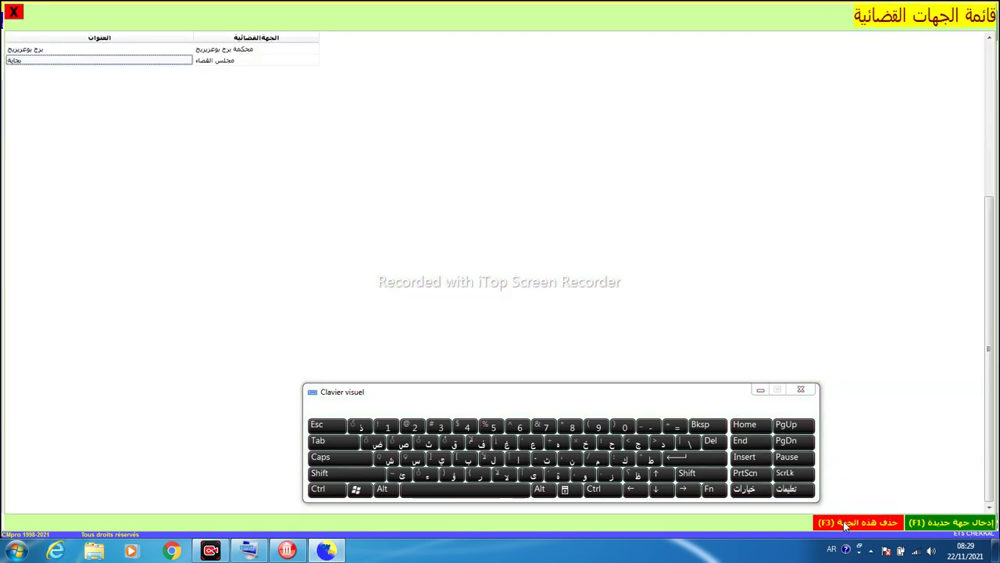
{"action": "left_click", "coordinate": [13, 14]}
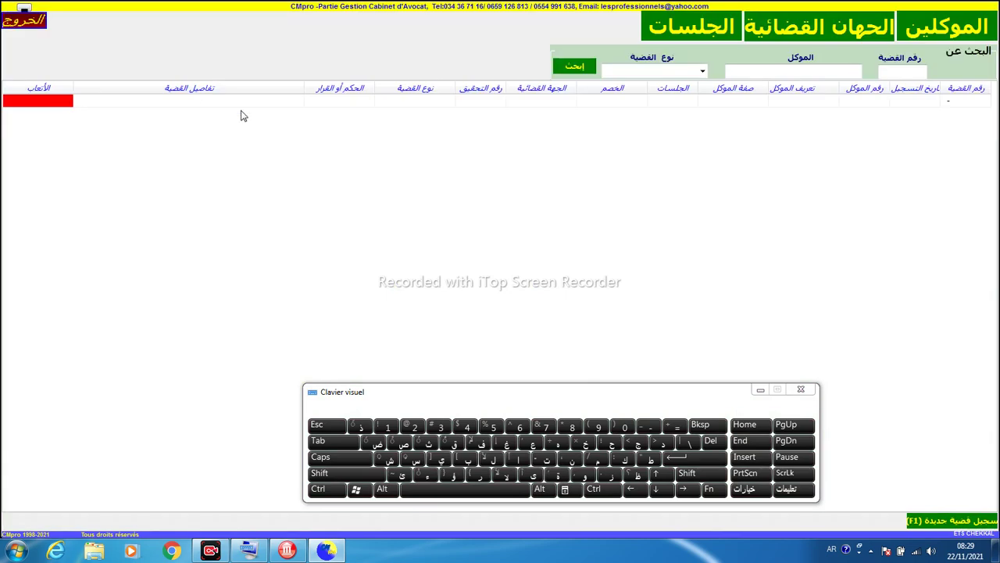
Review the registered entries in the clients list and the judicial bodies list, and return to the cases screen
{"action": "left_click", "coordinate": [921, 33]}
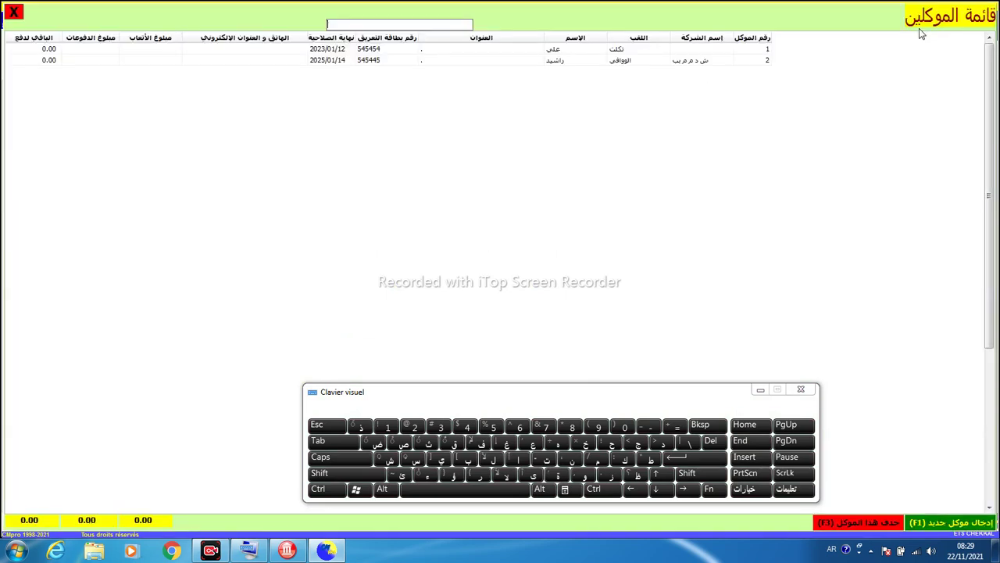
{"action": "left_click", "coordinate": [14, 12]}
{"action": "left_click", "coordinate": [780, 30]}
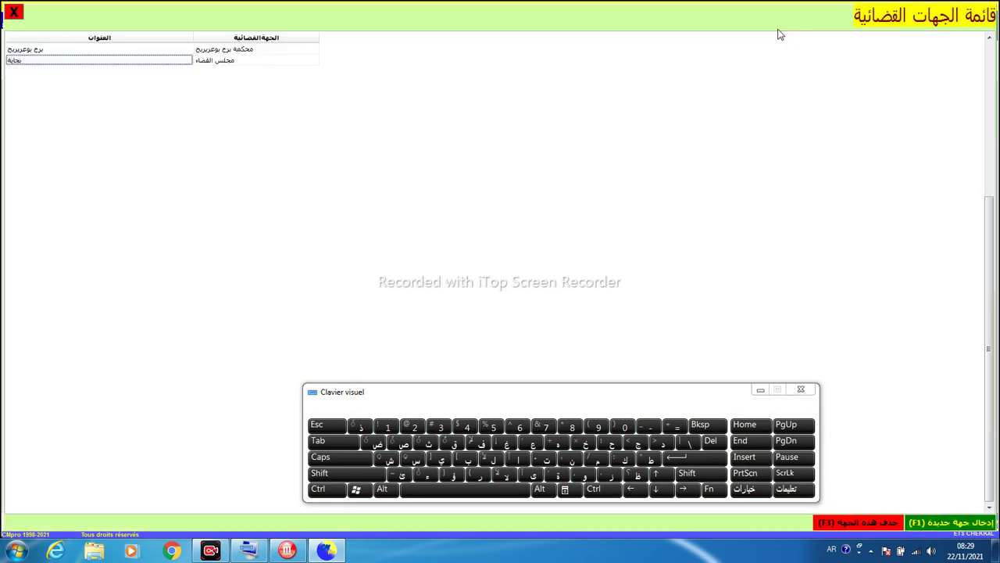
{"action": "left_click", "coordinate": [13, 11]}
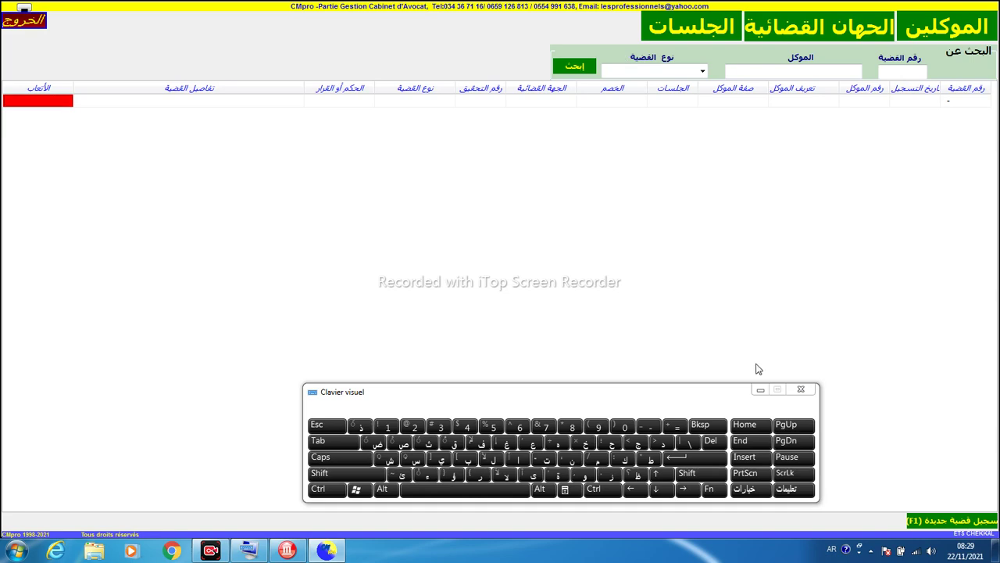
Minimize the on-screen keyboard and start a new case with number 21-5477 and registration date 15/01/2021
{"action": "left_click", "coordinate": [758, 390]}
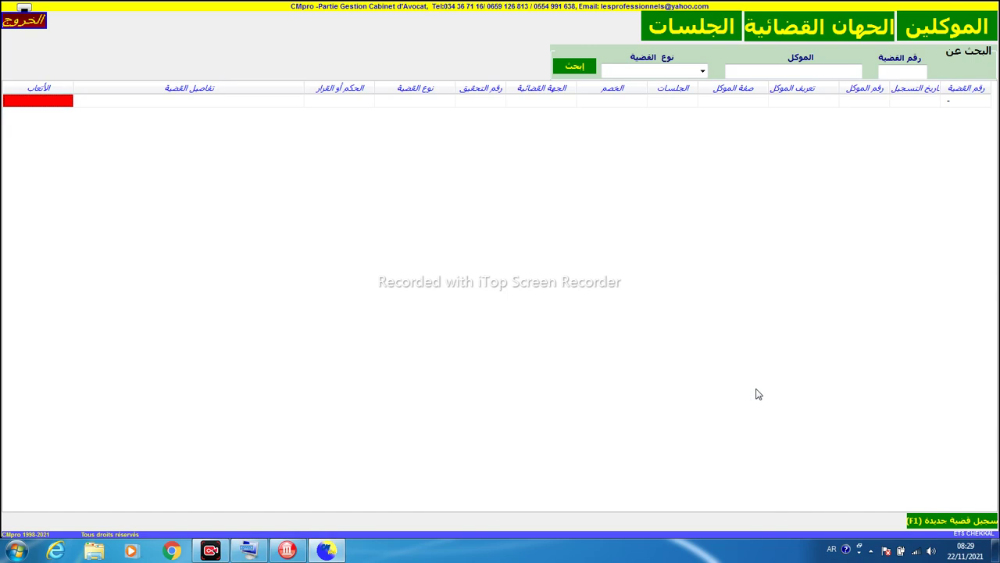
{"action": "left_click", "coordinate": [930, 520]}
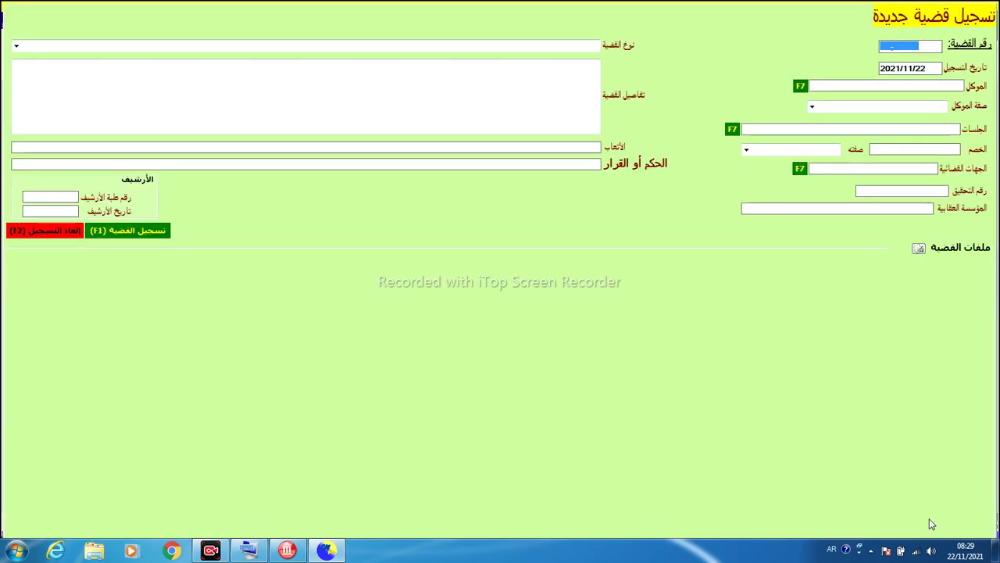
{"action": "type", "text": "21-5477"}
{"action": "key", "text": "Tab"}
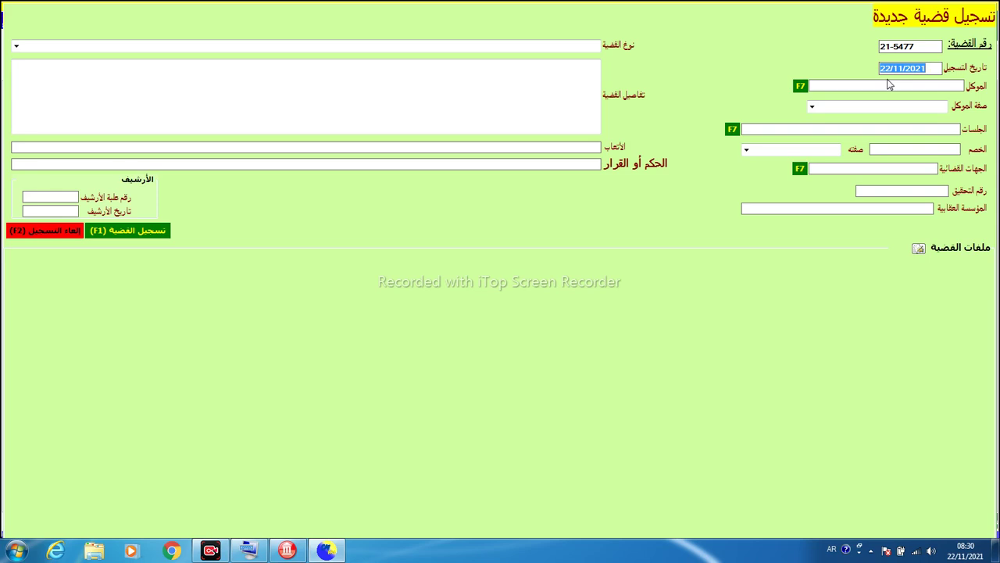
{"action": "type", "text": "15"}
{"action": "type", "text": "012021"}
{"action": "left_click", "coordinate": [889, 85]}
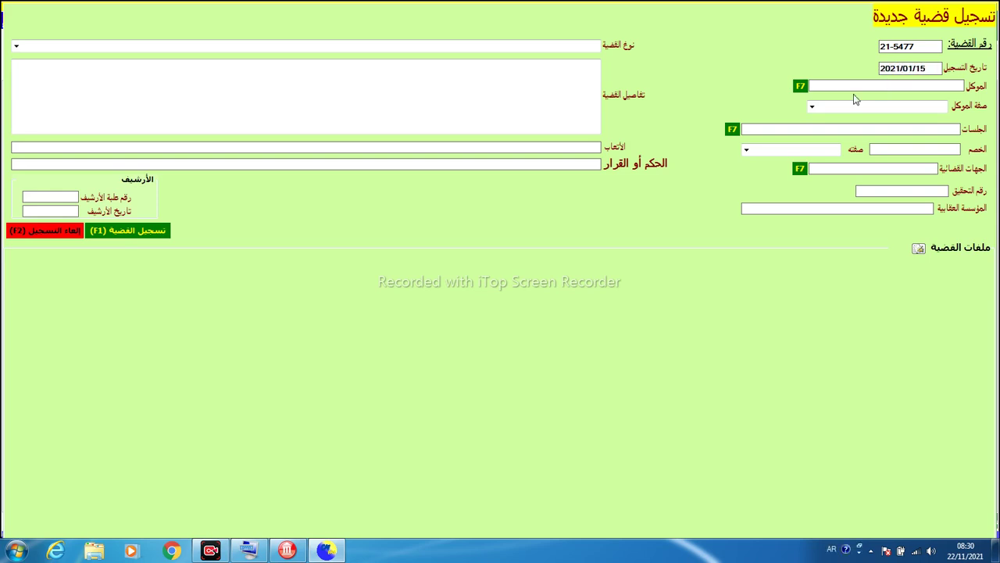
Assign the first registered client to the case and set the client's capacity to ضحية مستأنف
{"action": "left_click", "coordinate": [801, 87]}
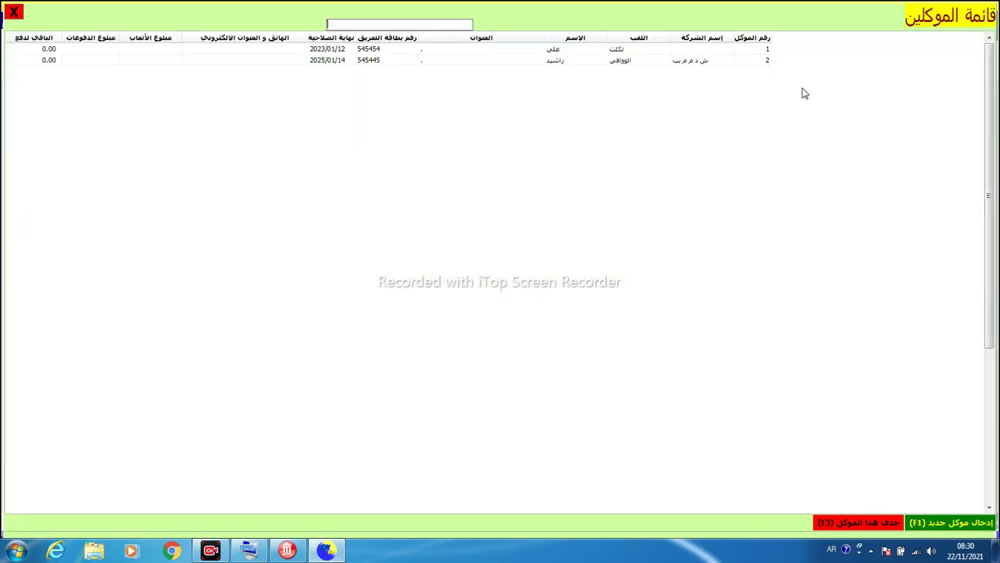
{"action": "double_click", "coordinate": [557, 49]}
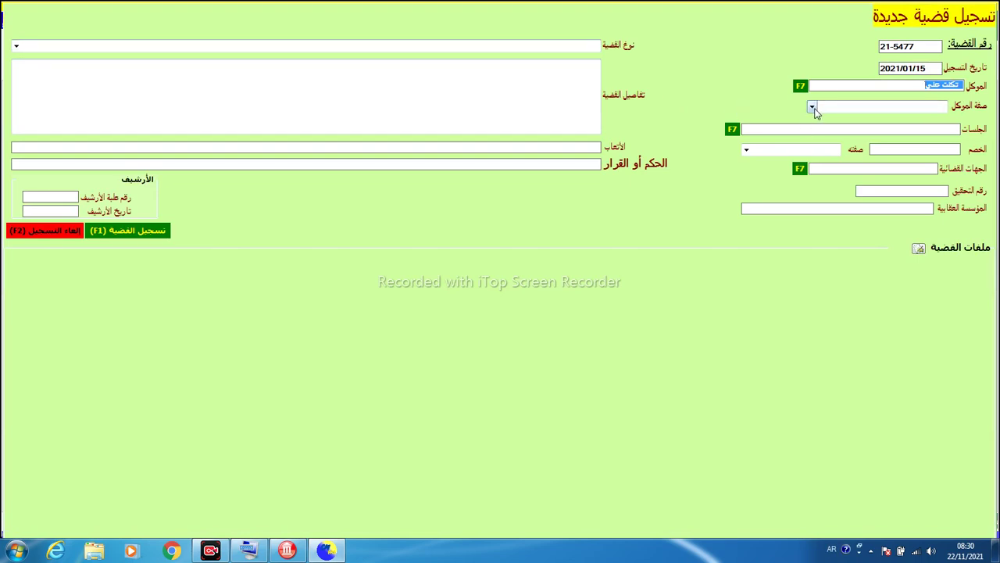
{"action": "left_click", "coordinate": [812, 108]}
{"action": "double_click", "coordinate": [812, 108]}
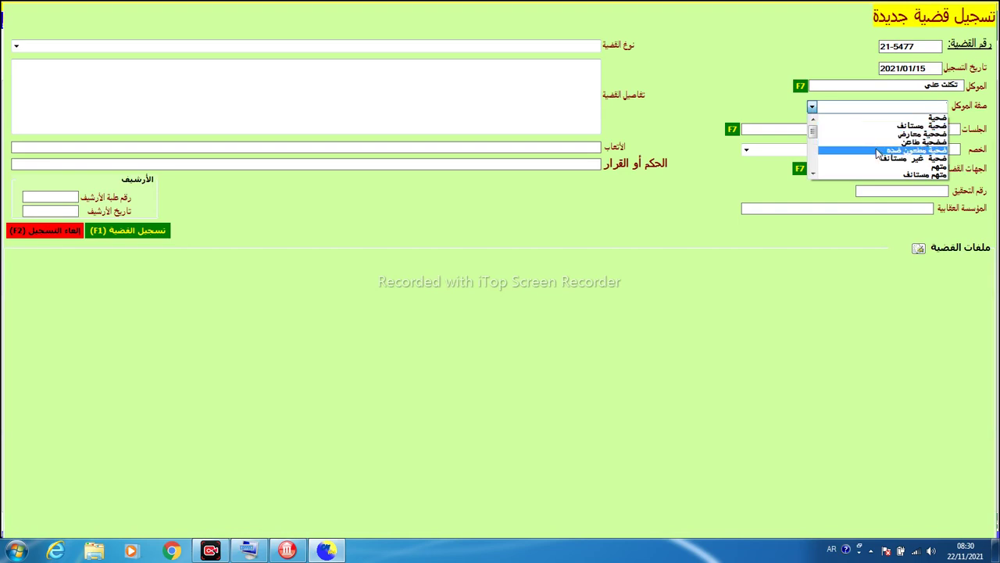
{"action": "key", "text": "Down"}
{"action": "key", "text": "Down"}
{"action": "key", "text": "Down"}
{"action": "key", "text": "Down"}
{"action": "key", "text": "Down"}
{"action": "key", "text": "Down"}
{"action": "key", "text": "Down"}
{"action": "key", "text": "Down"}
{"action": "key", "text": "Down"}
{"action": "key", "text": "Down"}
{"action": "key", "text": "Down"}
{"action": "key", "text": "Down"}
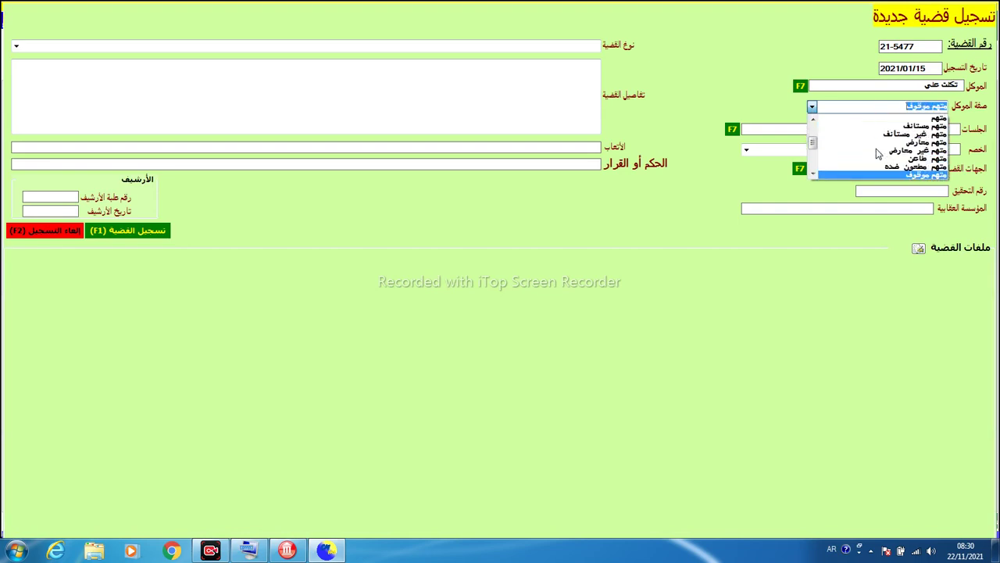
{"action": "key", "text": "Down"}
{"action": "key", "text": "Down"}
{"action": "key", "text": "Down"}
{"action": "key", "text": "Down"}
{"action": "key", "text": "Down"}
{"action": "key", "text": "Down"}
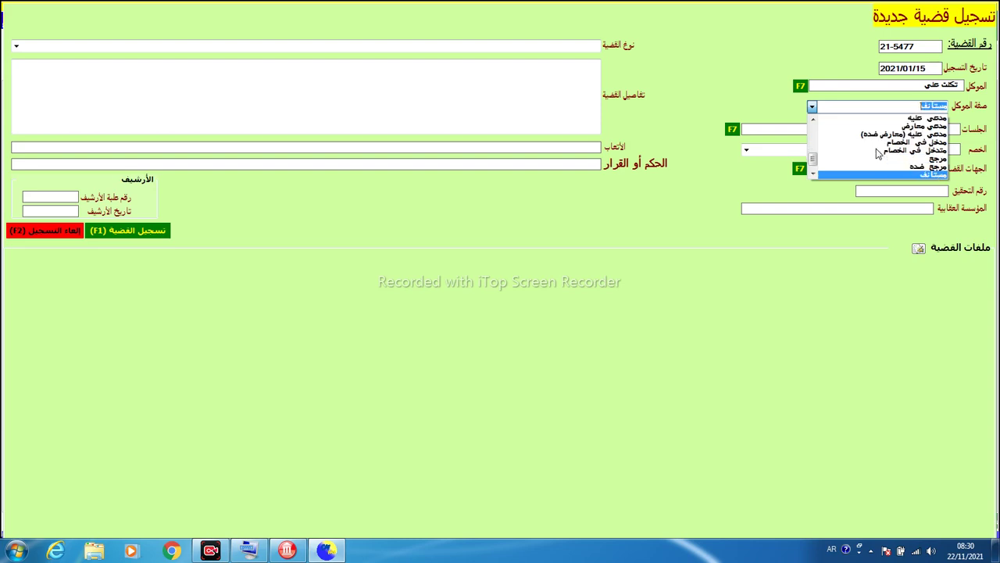
{"action": "key", "text": "Up"}
{"action": "key", "text": "Up"}
{"action": "key", "text": "Up"}
{"action": "key", "text": "Up"}
{"action": "key", "text": "Up"}
{"action": "key", "text": "Up"}
{"action": "key", "text": "Up"}
{"action": "key", "text": "Up"}
{"action": "key", "text": "Up"}
{"action": "key", "text": "Up"}
{"action": "key", "text": "Up"}
{"action": "key", "text": "Up"}
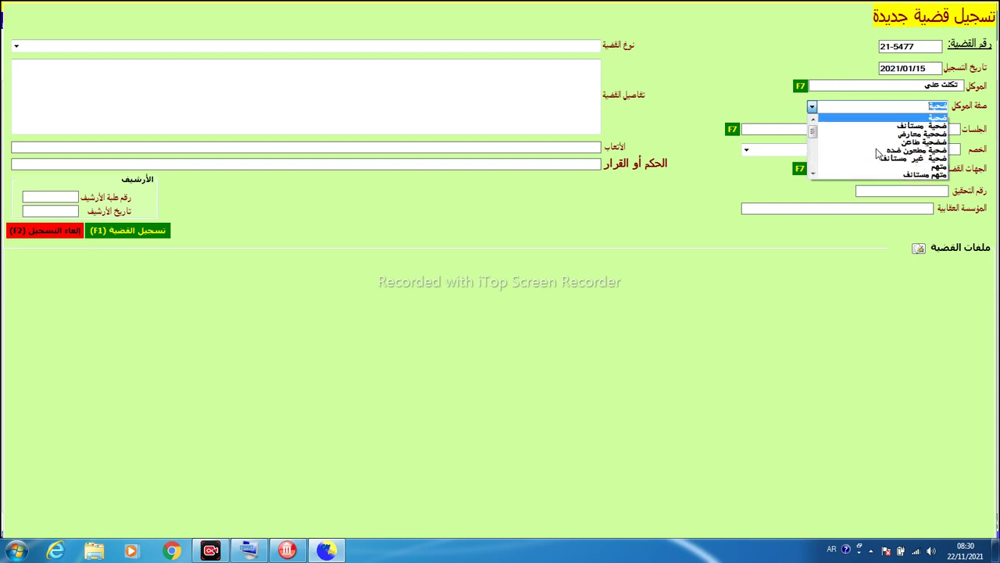
{"action": "left_click", "coordinate": [894, 127]}
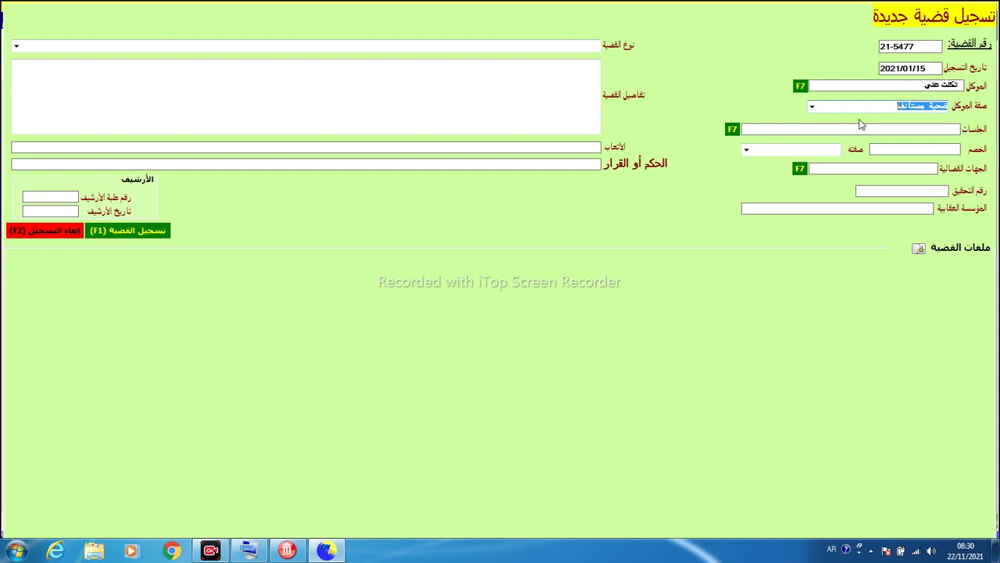
Start a new hearing for the case, dated 15/02/2021 at 14:00
{"action": "left_click", "coordinate": [753, 129]}
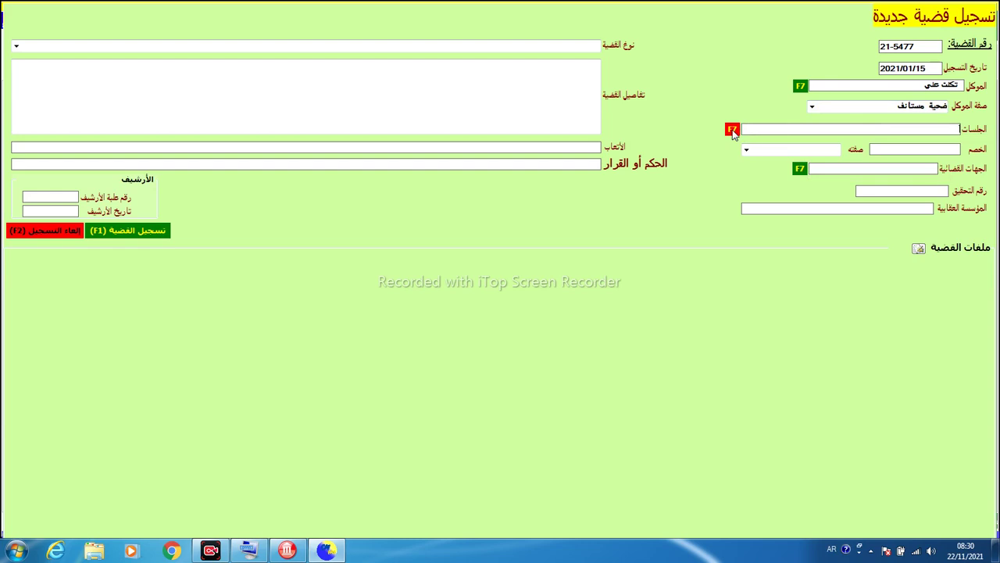
{"action": "left_click", "coordinate": [733, 130]}
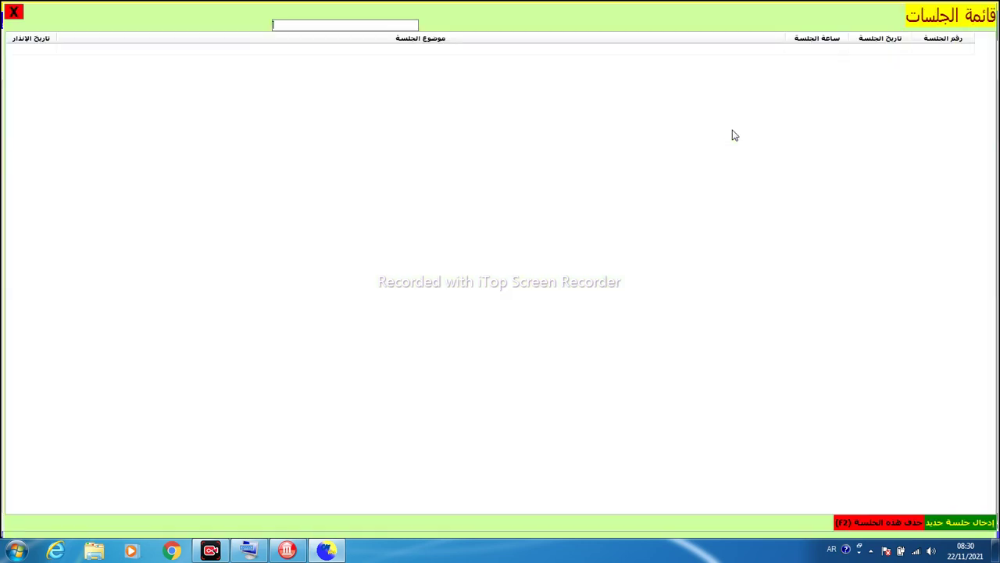
{"action": "left_click", "coordinate": [962, 522]}
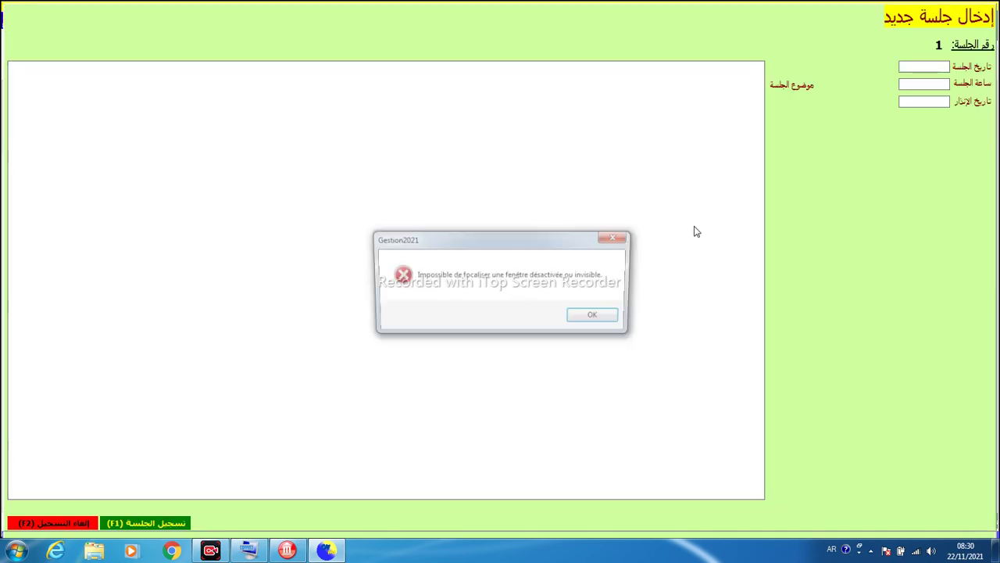
{"action": "left_click", "coordinate": [586, 319]}
{"action": "left_click", "coordinate": [945, 68]}
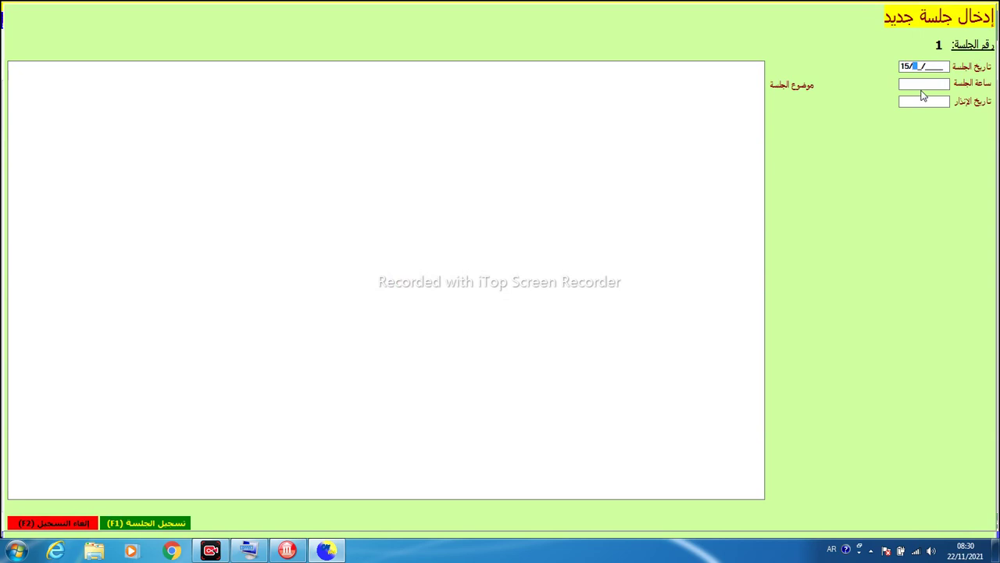
{"action": "type", "text": "15/02/2021"}
{"action": "key", "text": "Tab"}
{"action": "type", "text": "1"}
{"action": "key", "text": "Tab"}
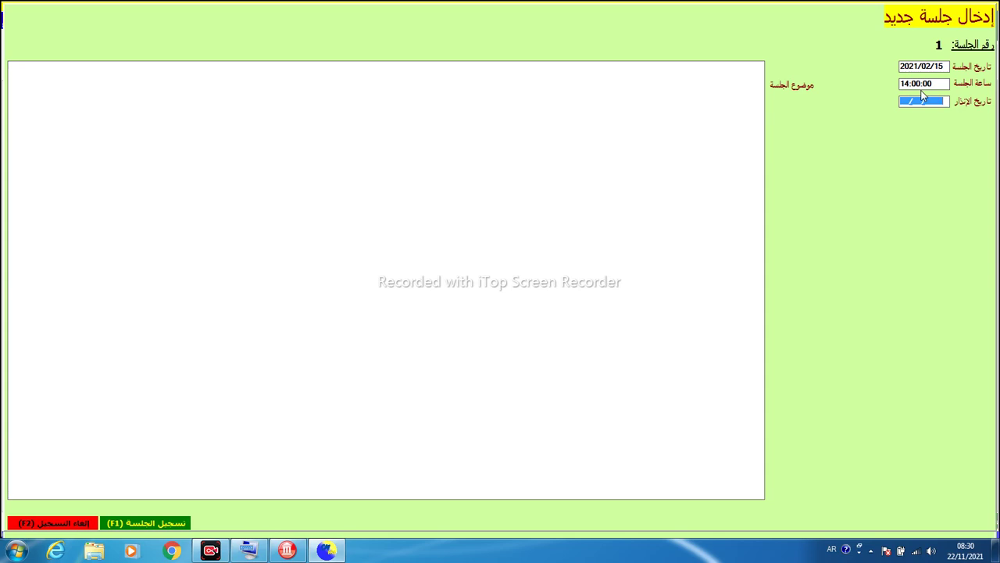
Set the hearing's warning date to 14/02/2021, save the hearing and assign it to the case
{"action": "type", "text": "14/02/2021"}
{"action": "left_click", "coordinate": [143, 529]}
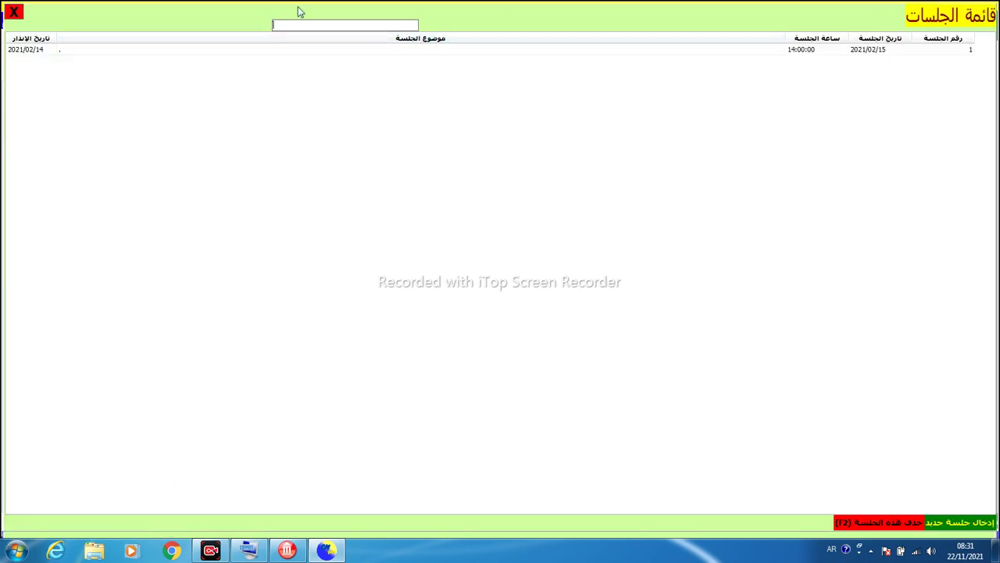
{"action": "double_click", "coordinate": [471, 53]}
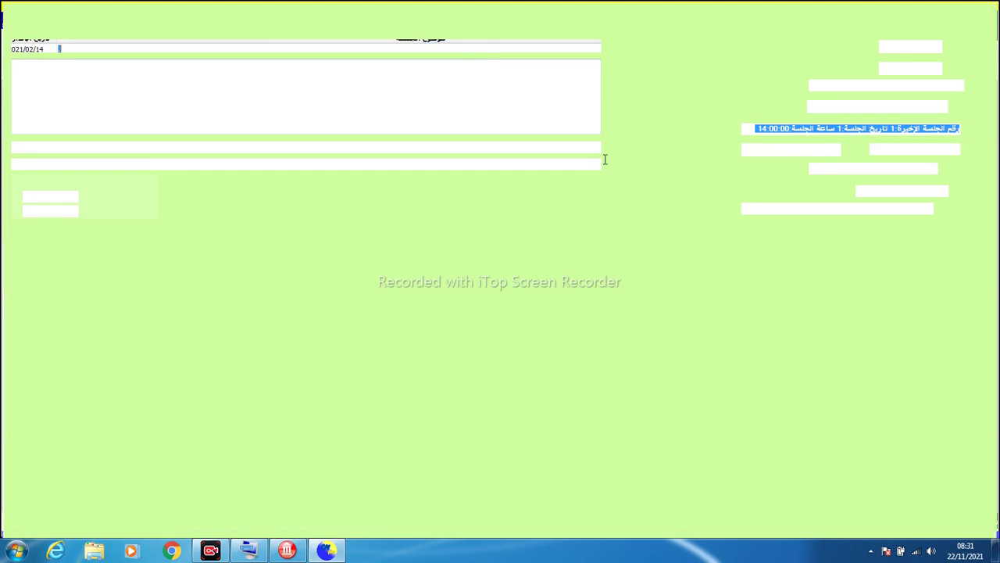
Enter the opponent's name and set the opponent's capacity to متهم
{"action": "left_click", "coordinate": [934, 148]}
{"action": "type", "text": "ببيسسيبسيب"}
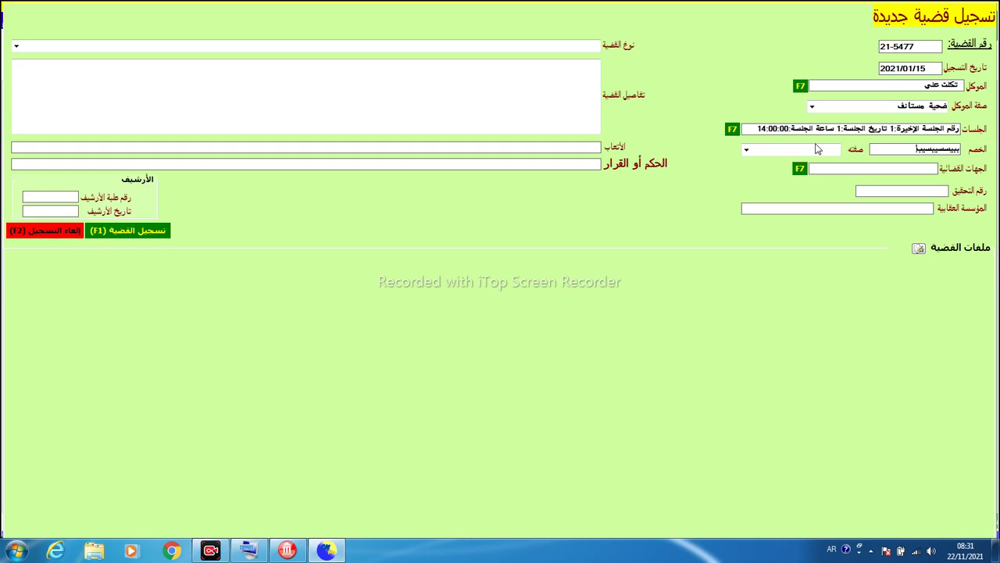
{"action": "left_click", "coordinate": [745, 151]}
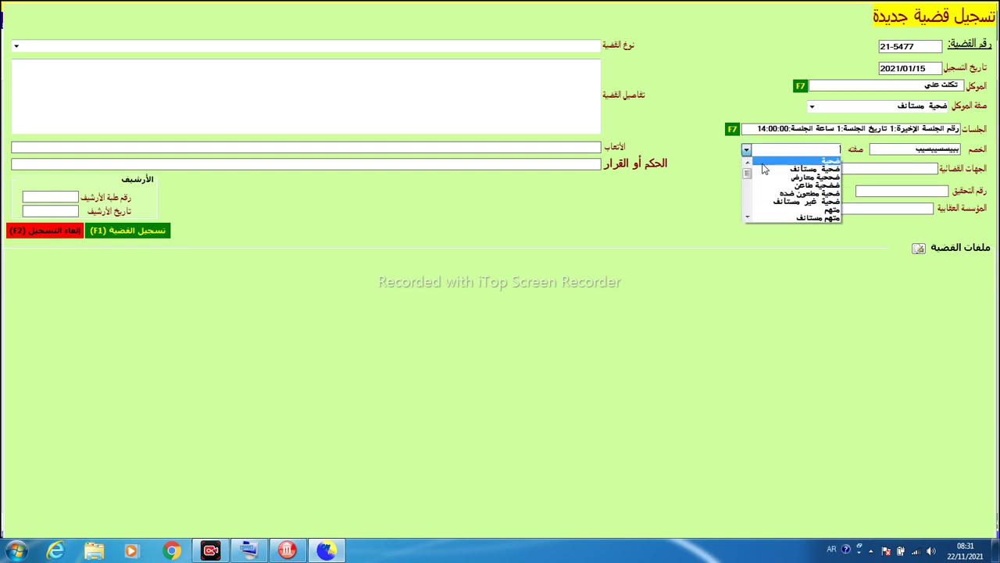
{"action": "left_click", "coordinate": [793, 211]}
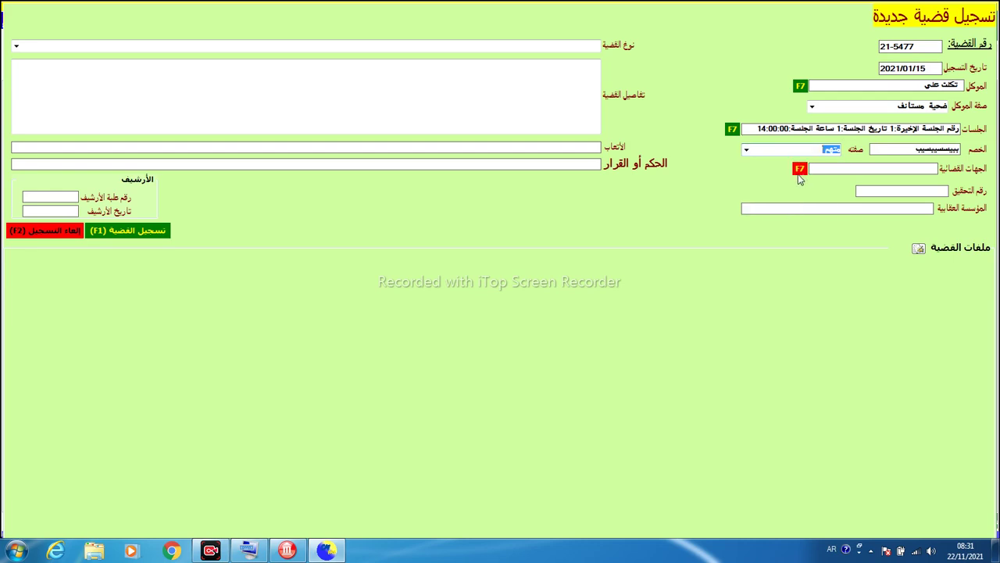
Assign محكمة برج بوعريريج as the judicial body and fill the investigation number and penal institution with placeholder dots
{"action": "left_click", "coordinate": [799, 176]}
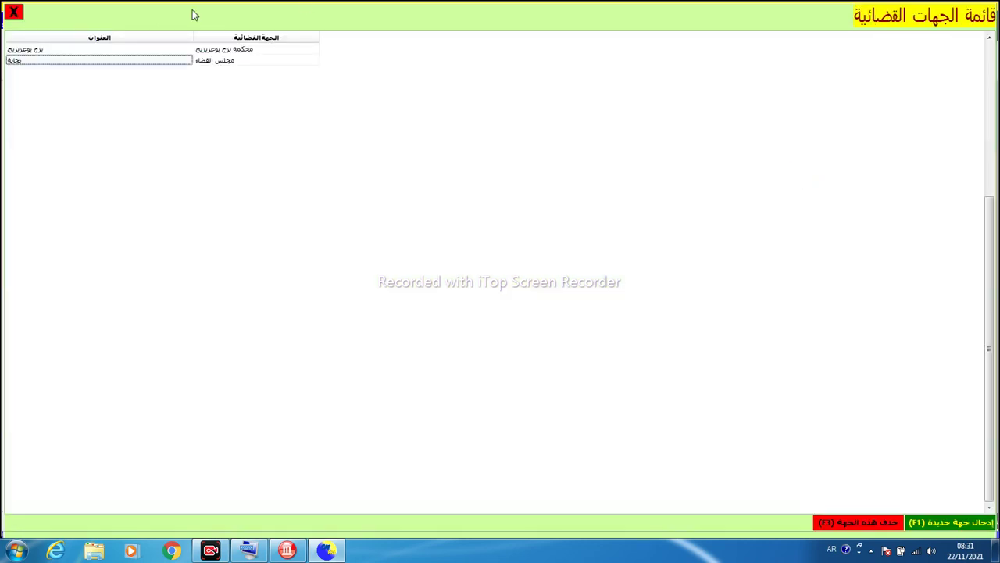
{"action": "double_click", "coordinate": [240, 50]}
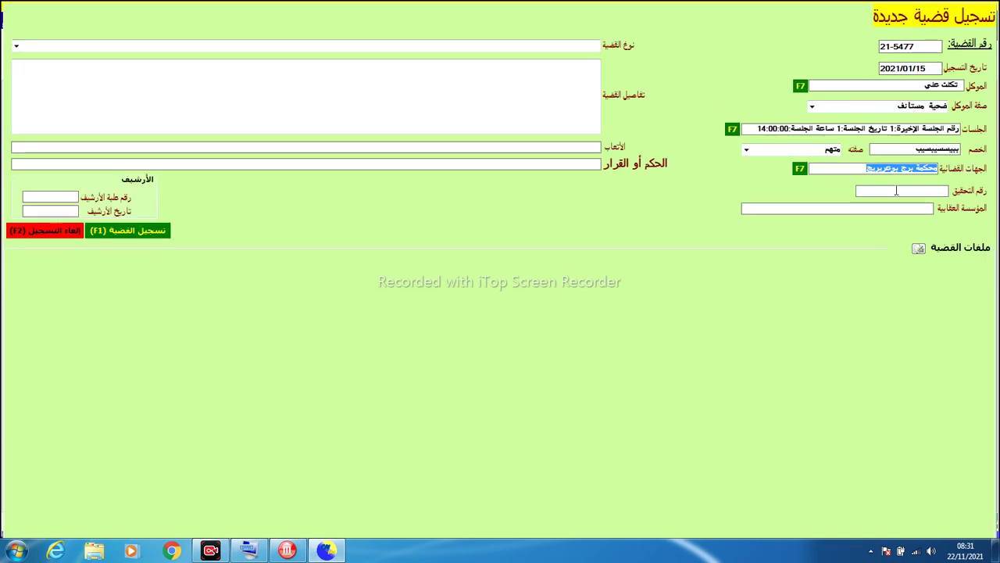
{"action": "left_click", "coordinate": [897, 190]}
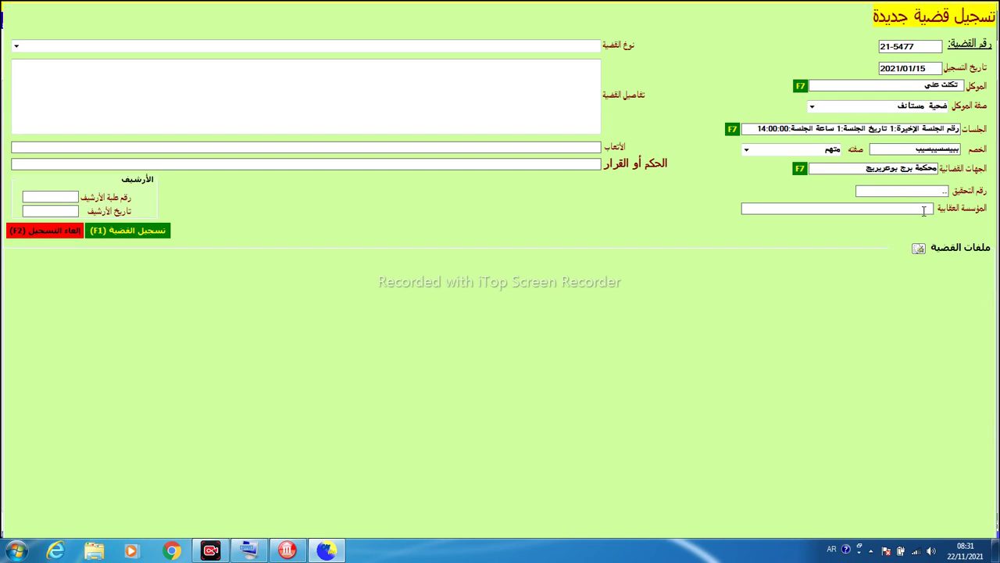
{"action": "left_click", "coordinate": [930, 208]}
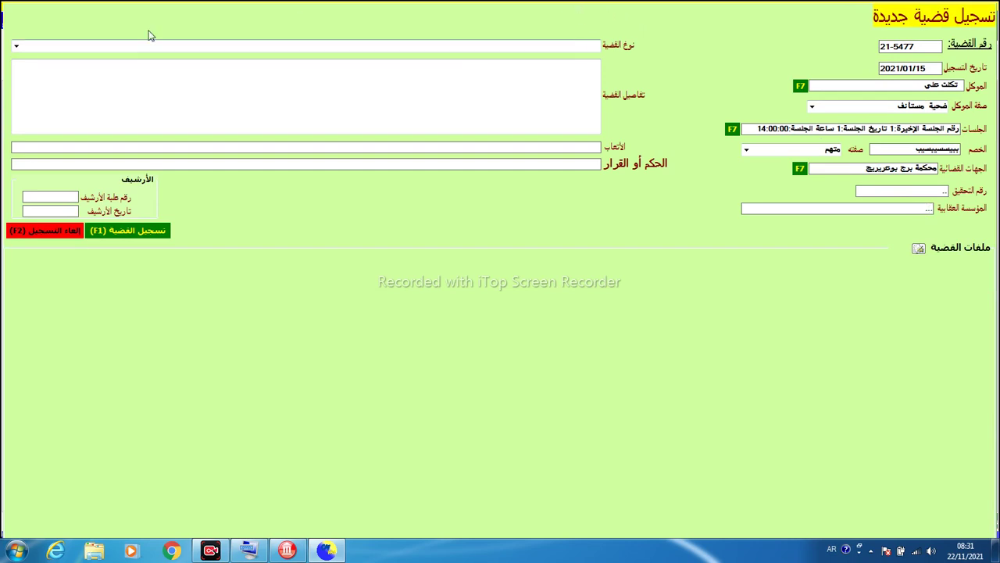
Set the case type to مدني عادي, leaving the case details empty
{"action": "left_click", "coordinate": [16, 47]}
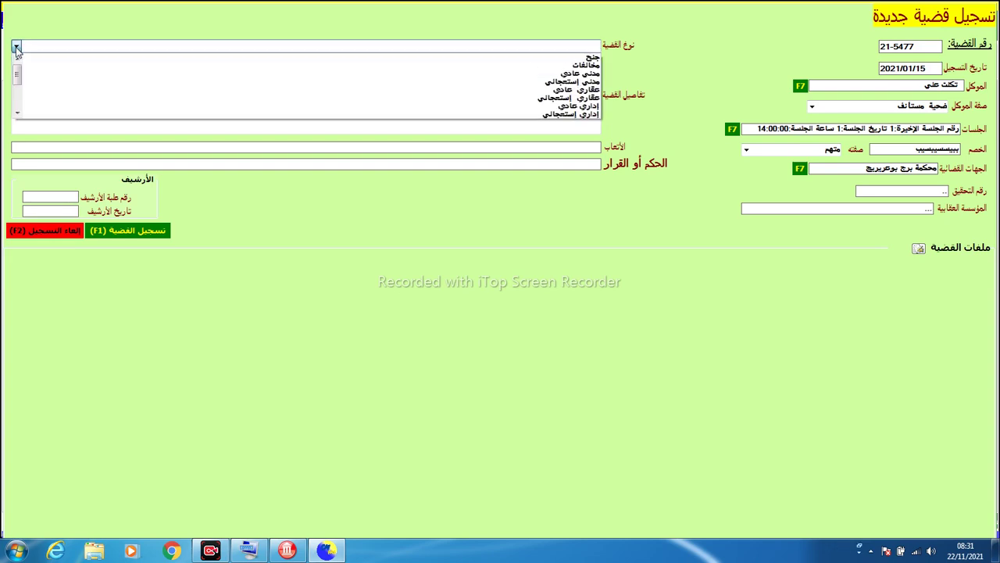
{"action": "left_click", "coordinate": [201, 76]}
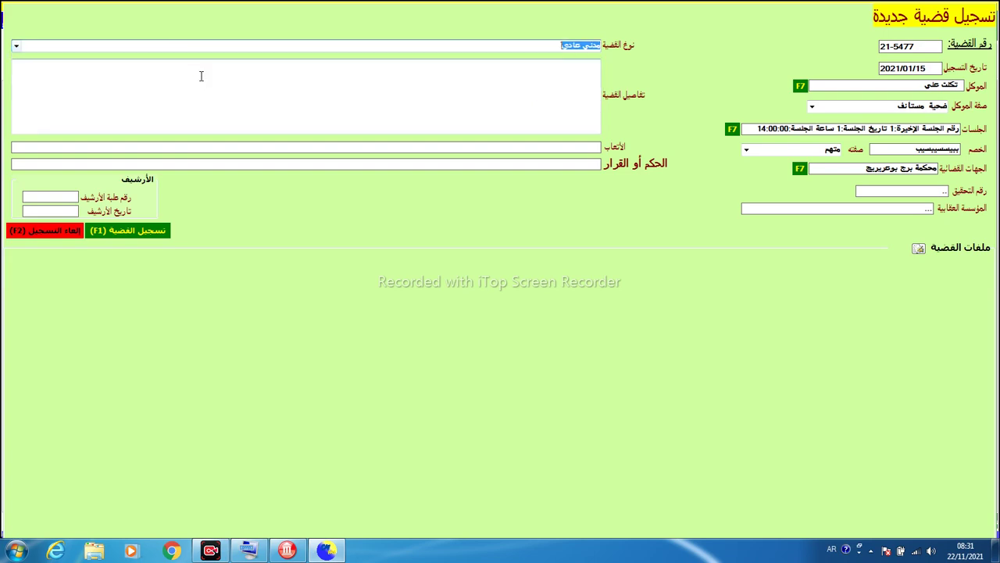
{"action": "left_click", "coordinate": [194, 110]}
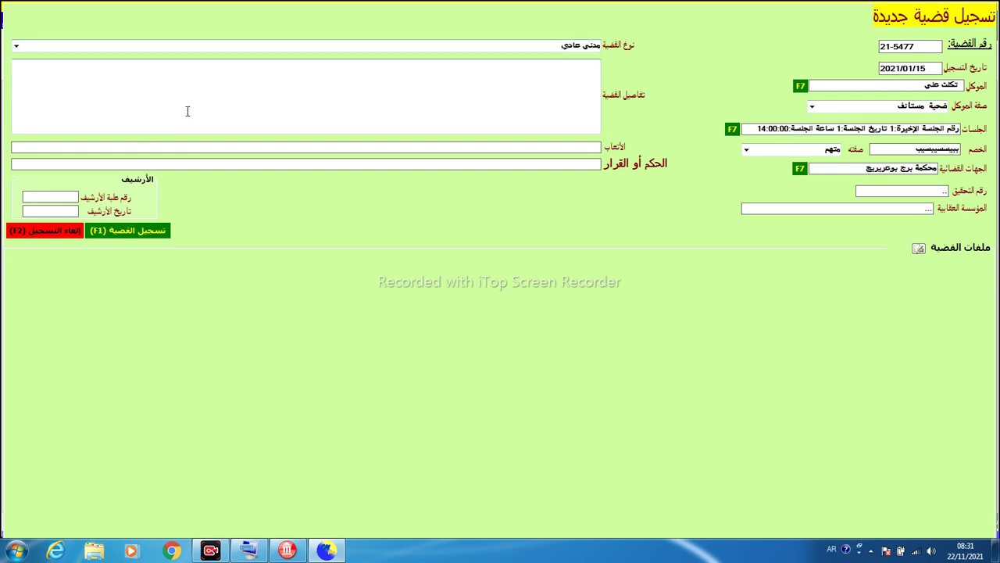
Set the case fees to 70000 and save the case with the ruling left blank
{"action": "left_click", "coordinate": [334, 147]}
{"action": "type", "text": "70000"}
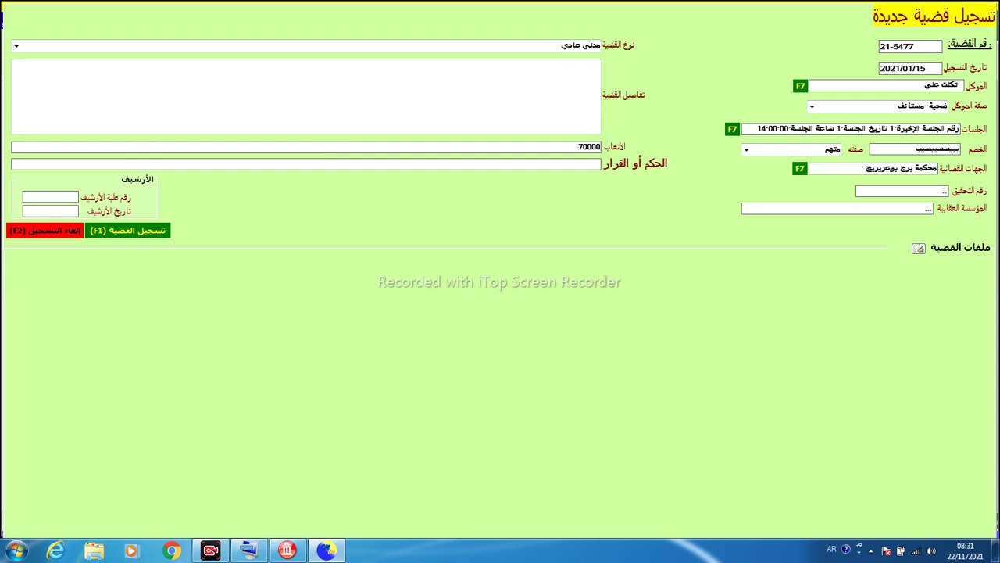
{"action": "left_click", "coordinate": [468, 164]}
{"action": "left_click", "coordinate": [111, 234]}
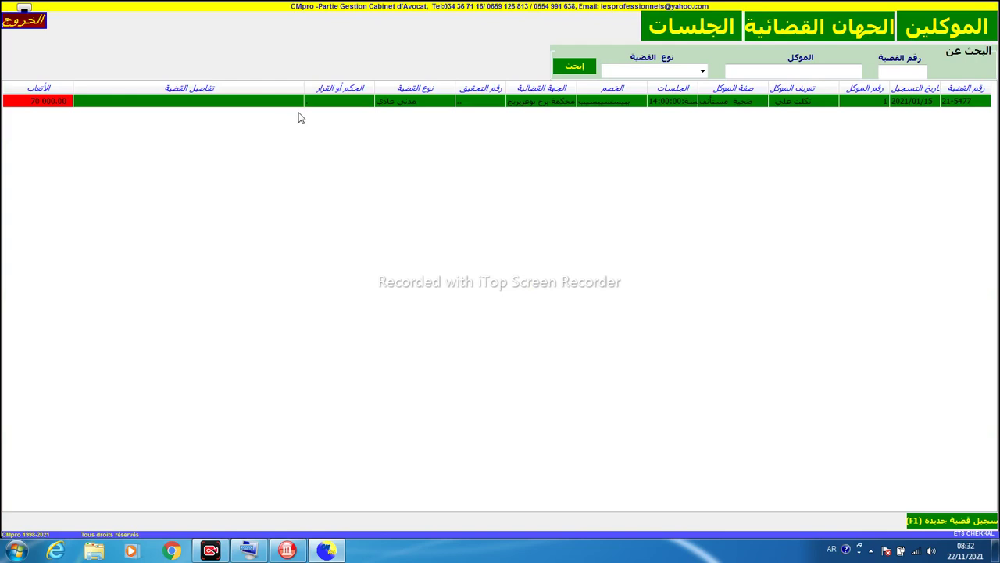
{"action": "left_click", "coordinate": [313, 101]}
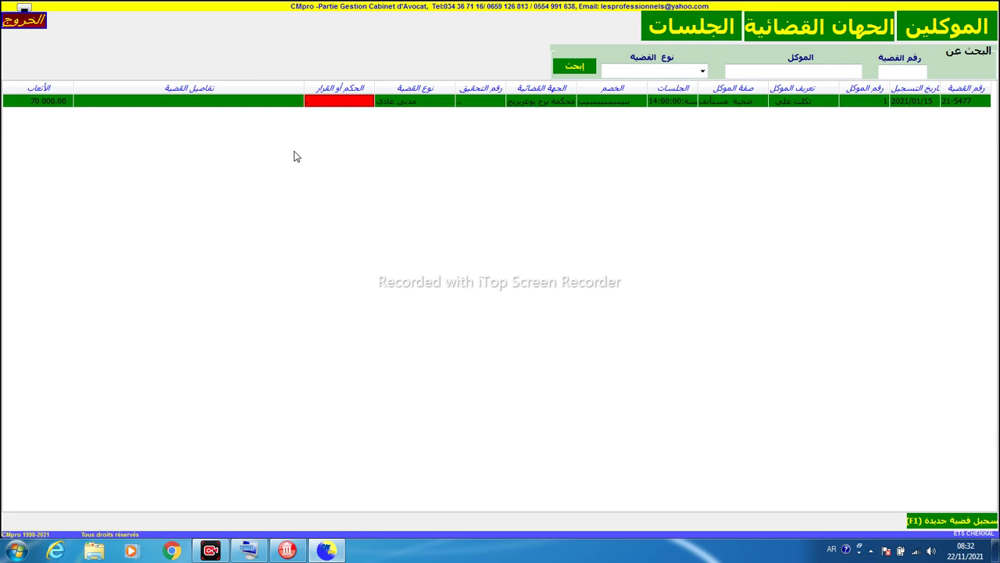
{"action": "left_click", "coordinate": [391, 102]}
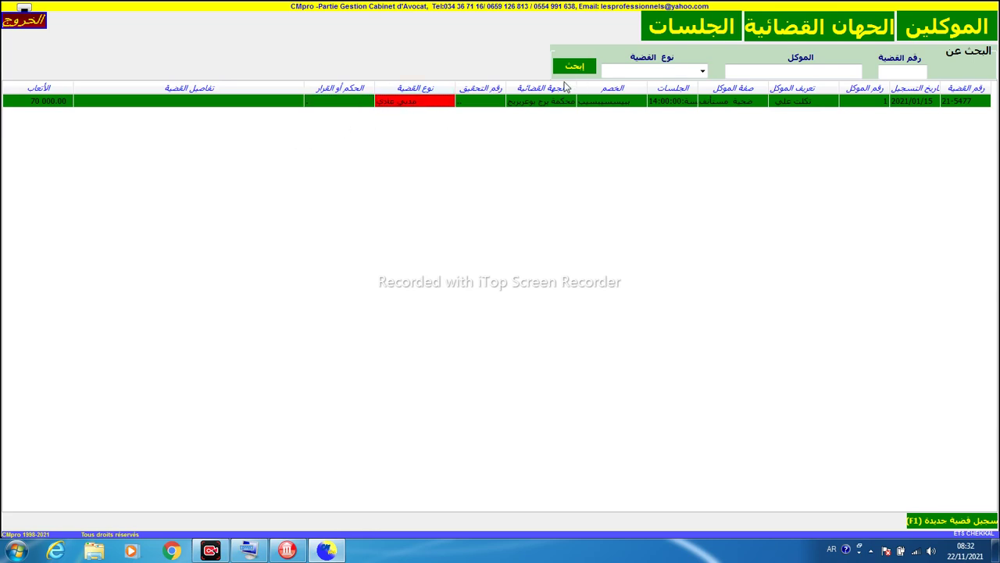
{"action": "left_click", "coordinate": [484, 103]}
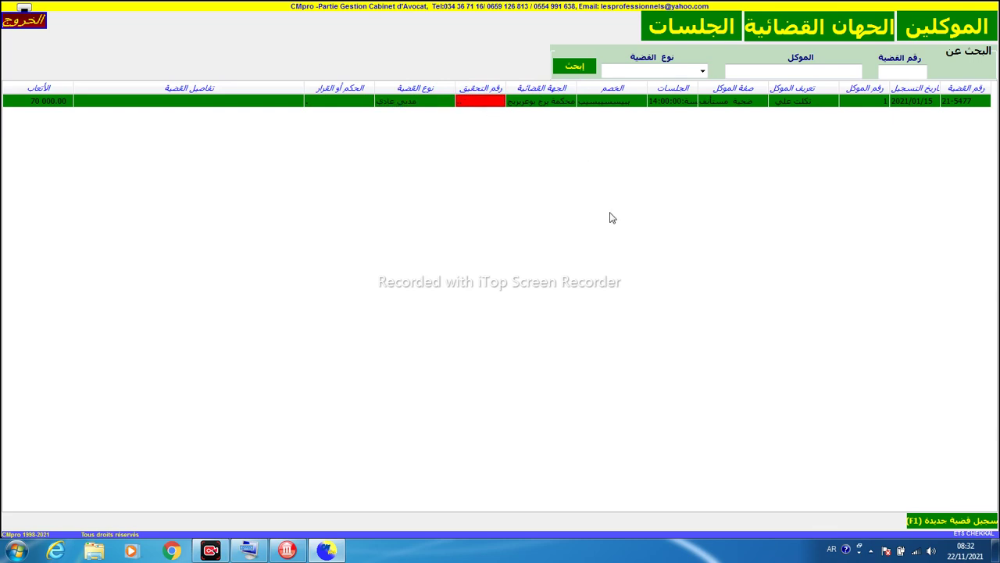
Start a new case numbered 21-7777, keep the default registration date, and assign the second client in the client list
{"action": "left_click", "coordinate": [940, 520]}
{"action": "type", "text": "21-7777"}
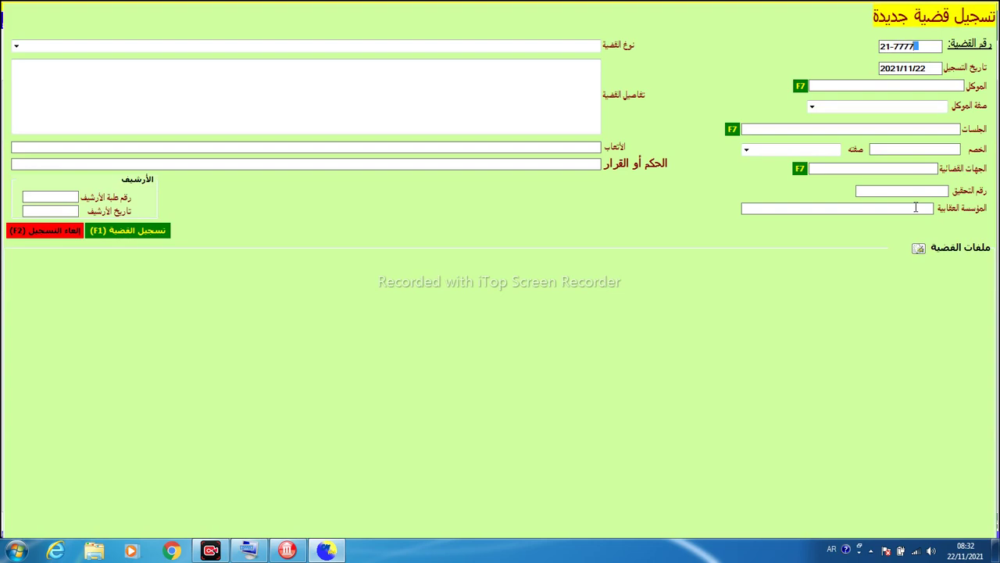
{"action": "key", "text": "Tab"}
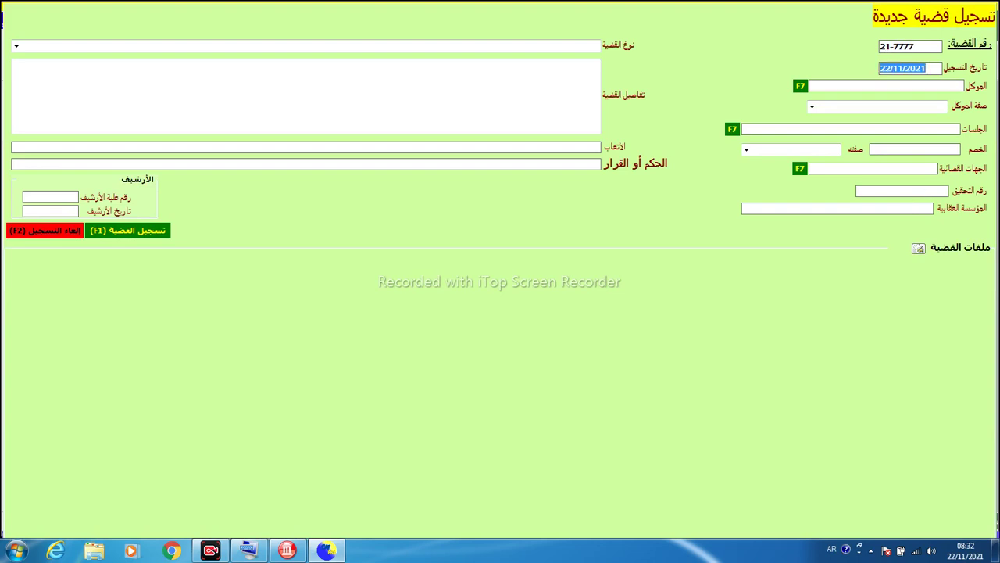
{"action": "left_click", "coordinate": [800, 87]}
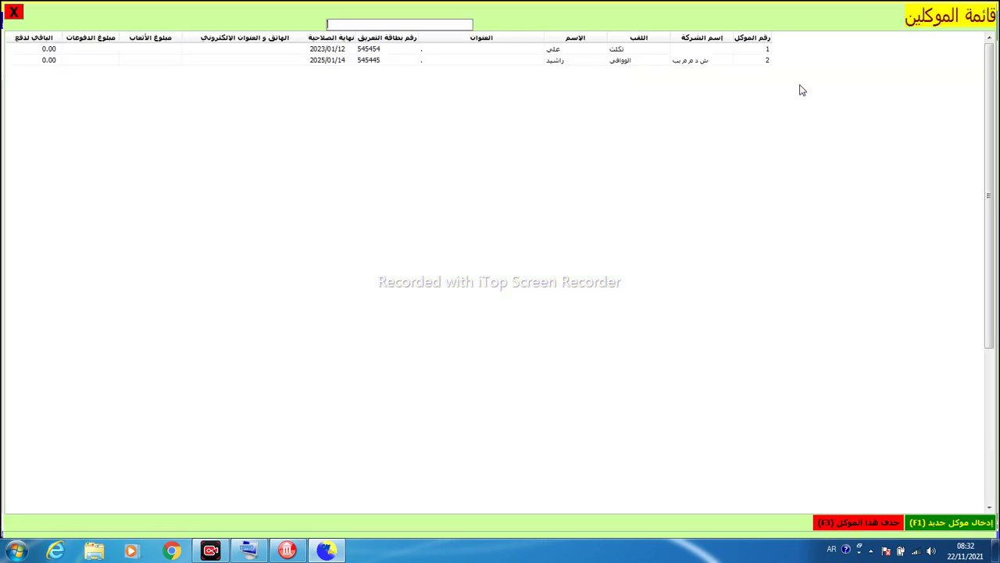
{"action": "double_click", "coordinate": [591, 63]}
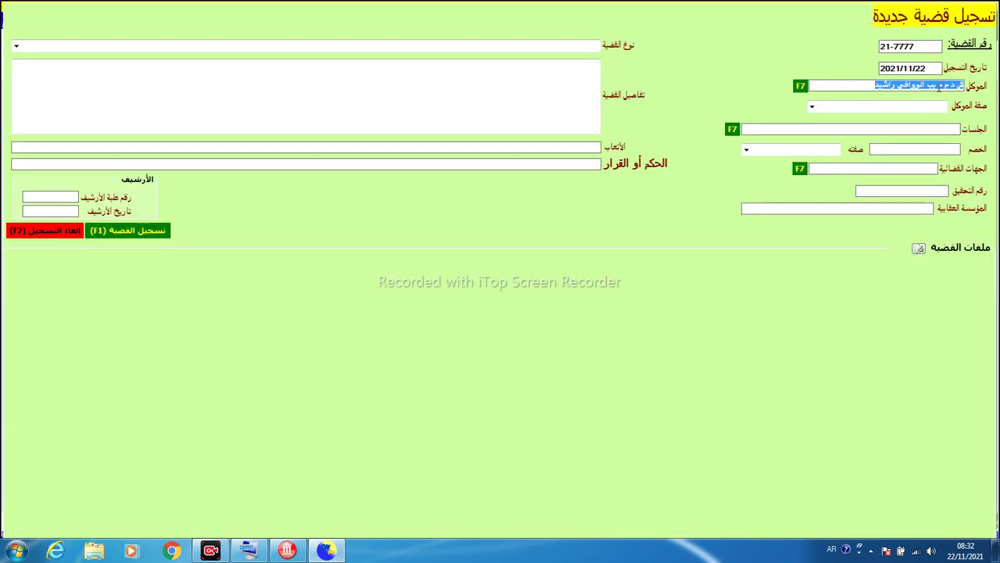
{"action": "left_click_drag", "start_coordinate": [874, 85], "coordinate": [889, 85]}
Set the client's capacity to متهم and view the hearings list, leaving the case without a hearing
{"action": "left_click", "coordinate": [823, 105]}
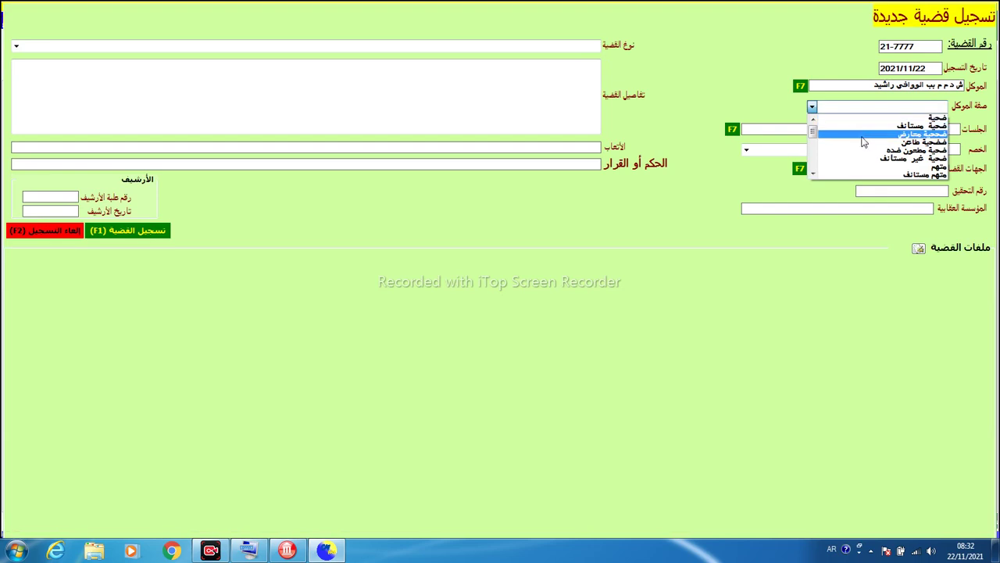
{"action": "left_click", "coordinate": [881, 167]}
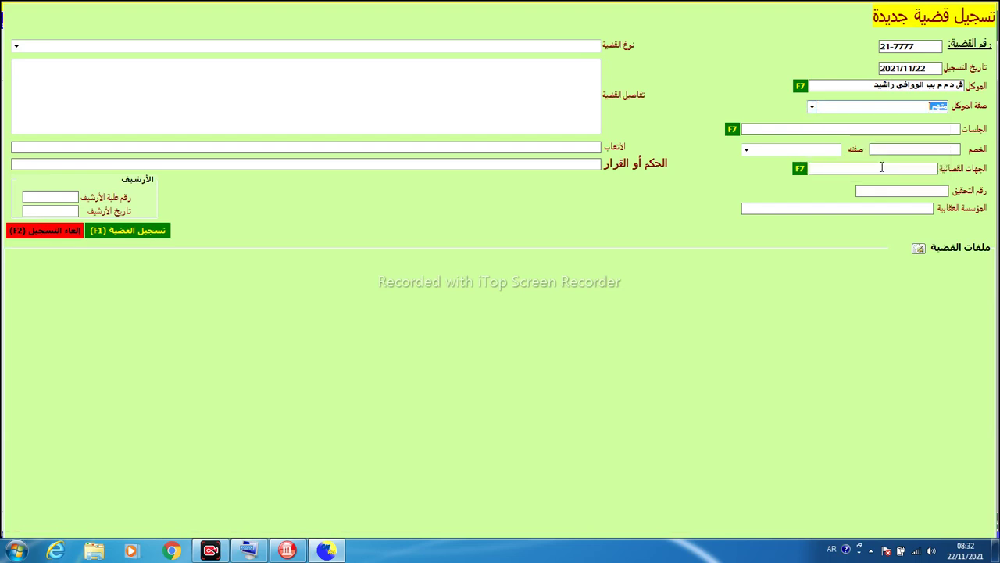
{"action": "left_click", "coordinate": [733, 129]}
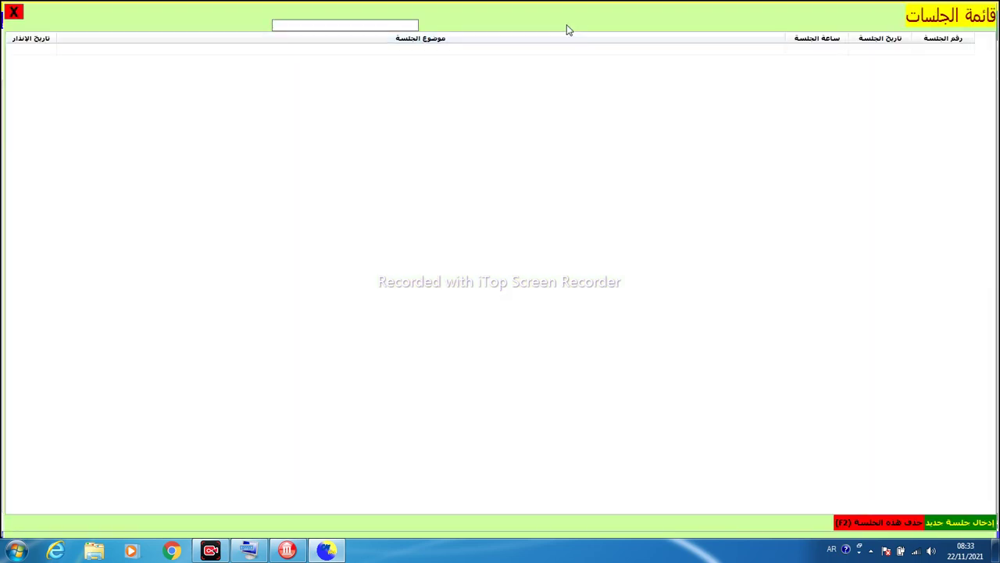
{"action": "left_click", "coordinate": [14, 14]}
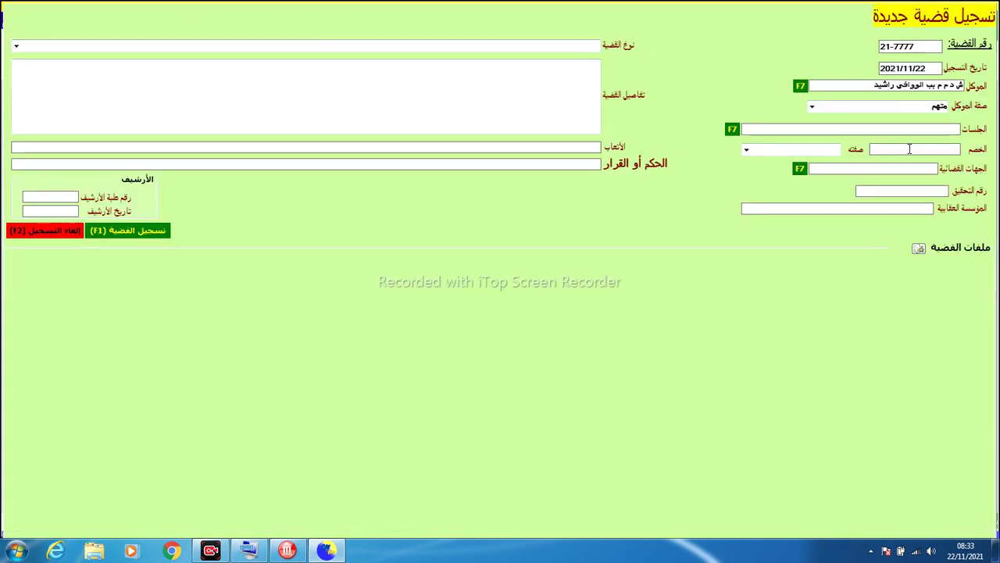
Enter the opponent's name and set the opponent's capacity to ضحية
{"action": "type", "text": "يسبشقثقس"}
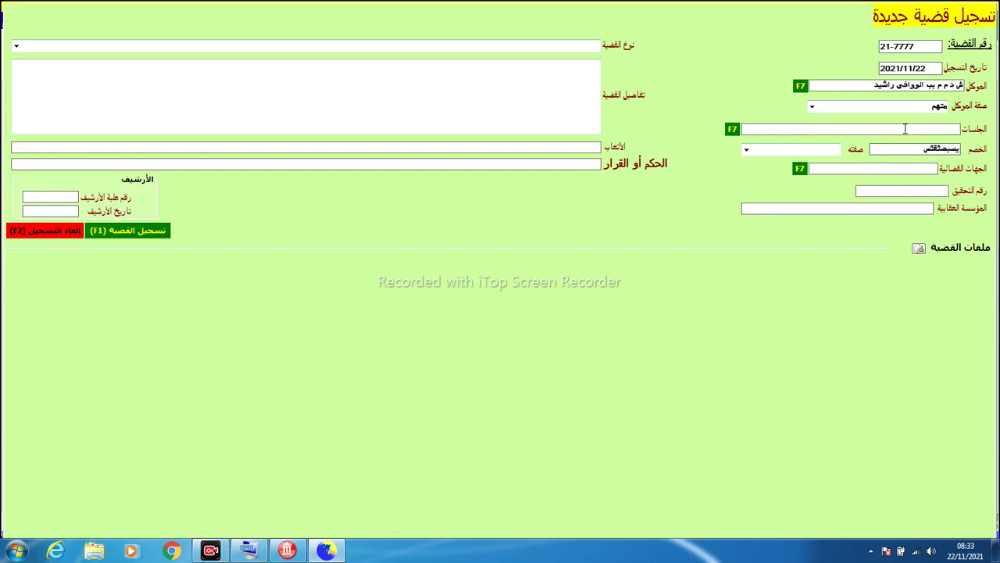
{"action": "left_click", "coordinate": [746, 150]}
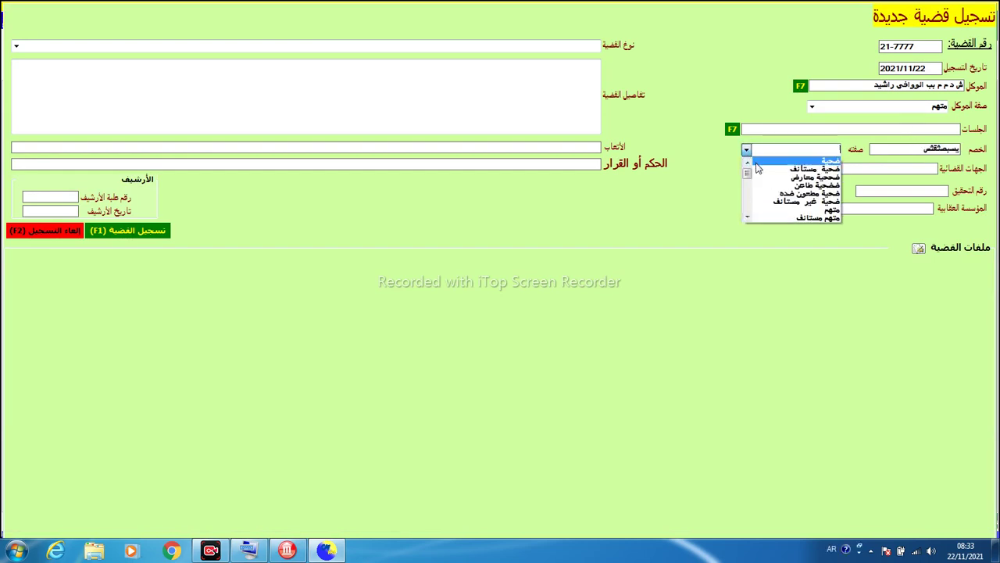
{"action": "left_click", "coordinate": [756, 162]}
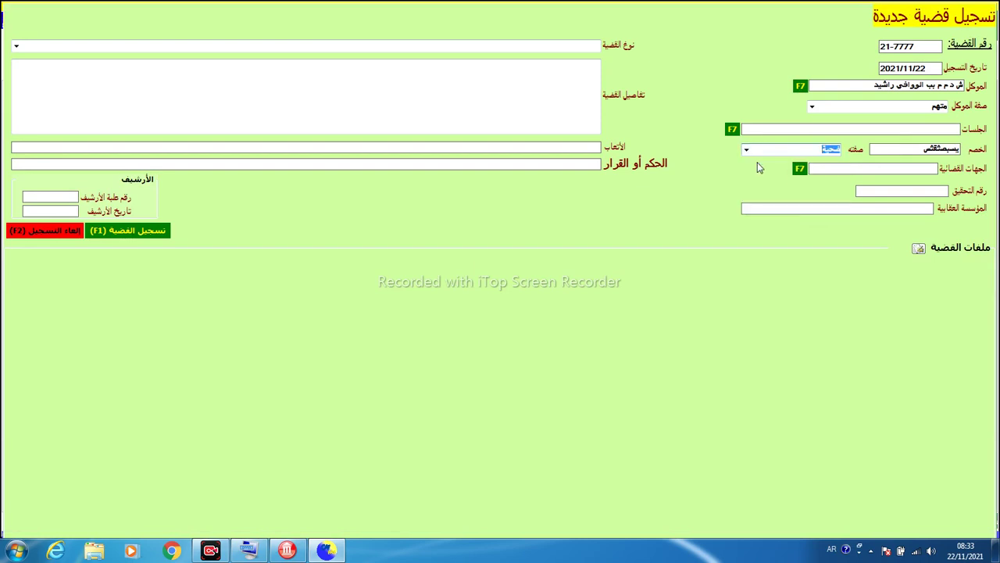
Assign مجلس القضاء as the judicial body and fill the investigation number and penal institution with three placeholder dots each
{"action": "left_click", "coordinate": [800, 169]}
{"action": "double_click", "coordinate": [225, 62]}
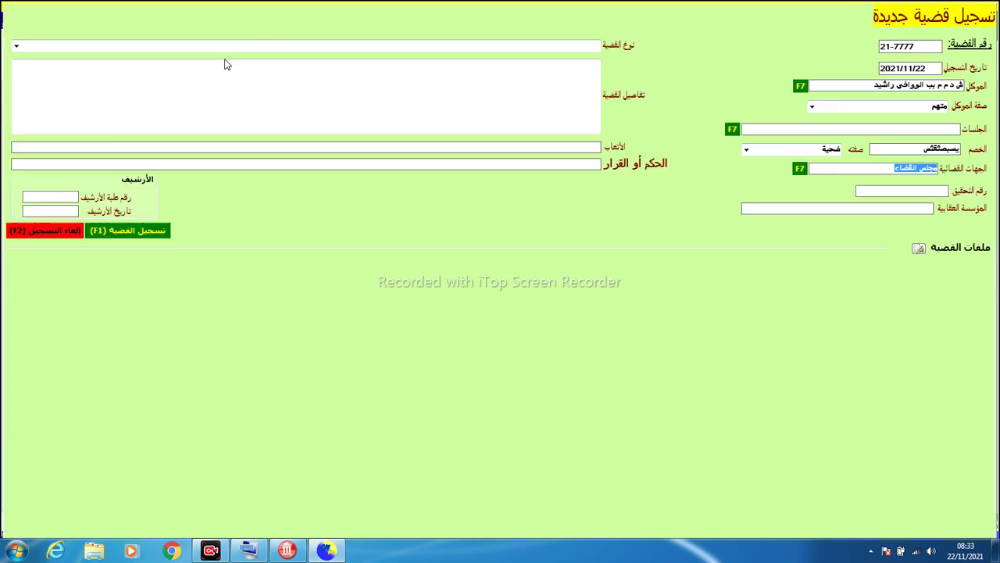
{"action": "left_click", "coordinate": [896, 194]}
{"action": "left_click", "coordinate": [915, 211]}
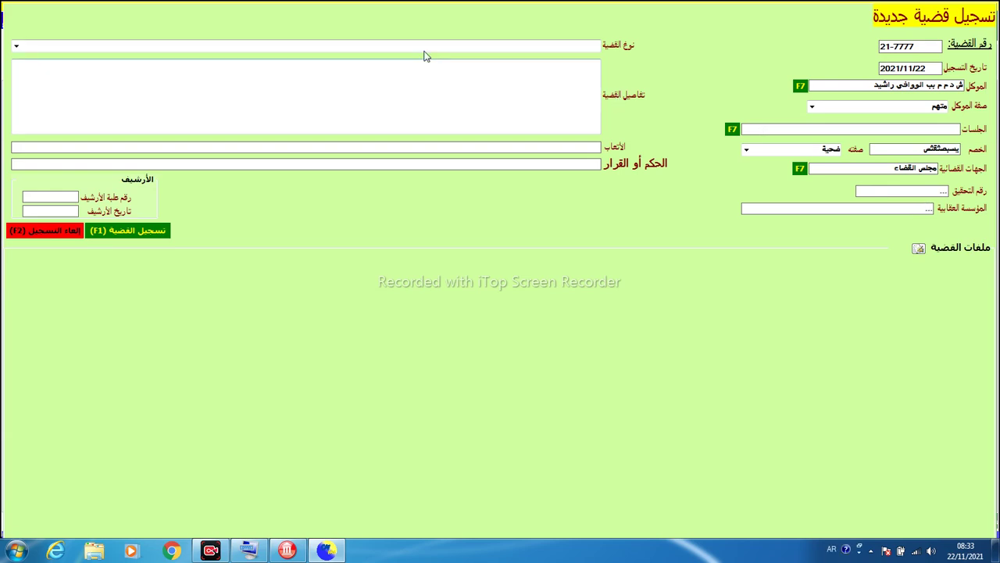
Set the case type to عقاري عادي with fees of 50000, and save the case with the details and ruling empty
{"action": "left_click", "coordinate": [16, 47]}
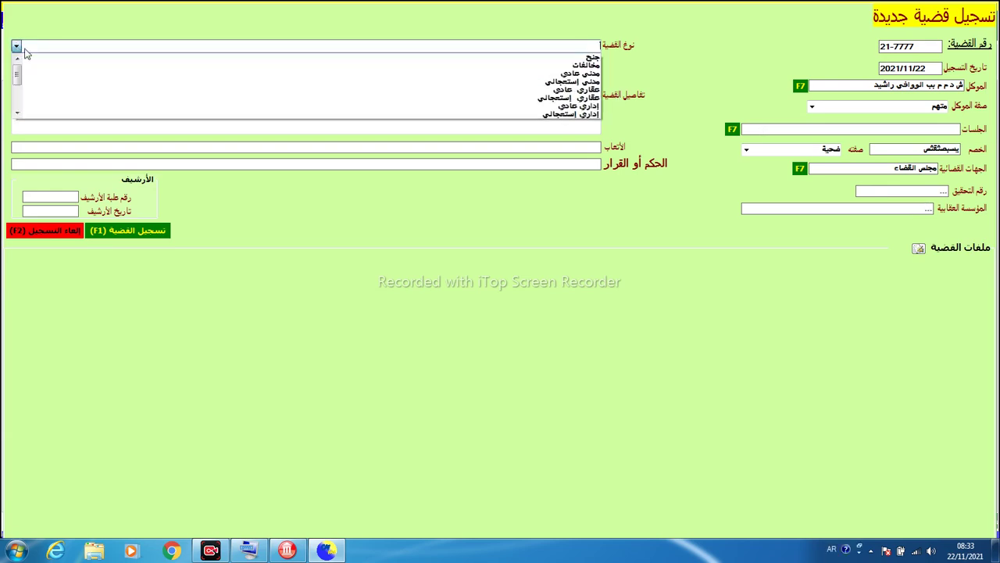
{"action": "left_click", "coordinate": [254, 91]}
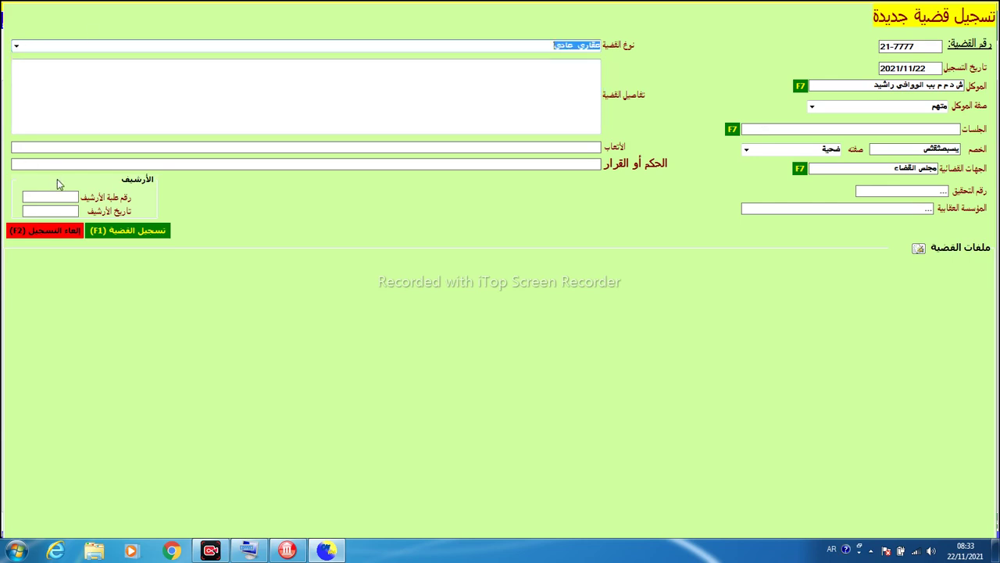
{"action": "left_click", "coordinate": [188, 151]}
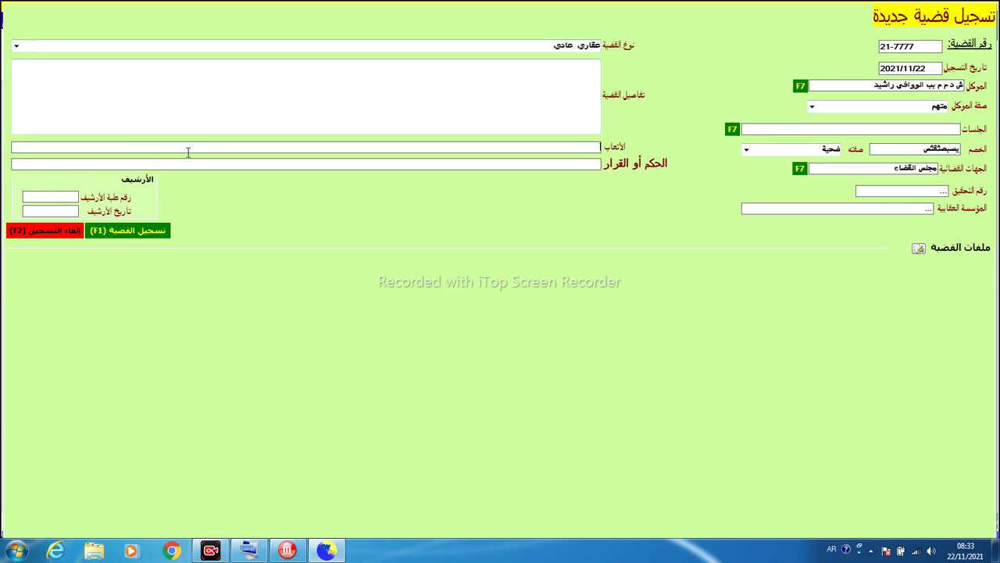
{"action": "type", "text": "0000"}
{"action": "double_click", "coordinate": [581, 150]}
{"action": "type", "text": "5000"}
{"action": "left_click", "coordinate": [119, 233]}
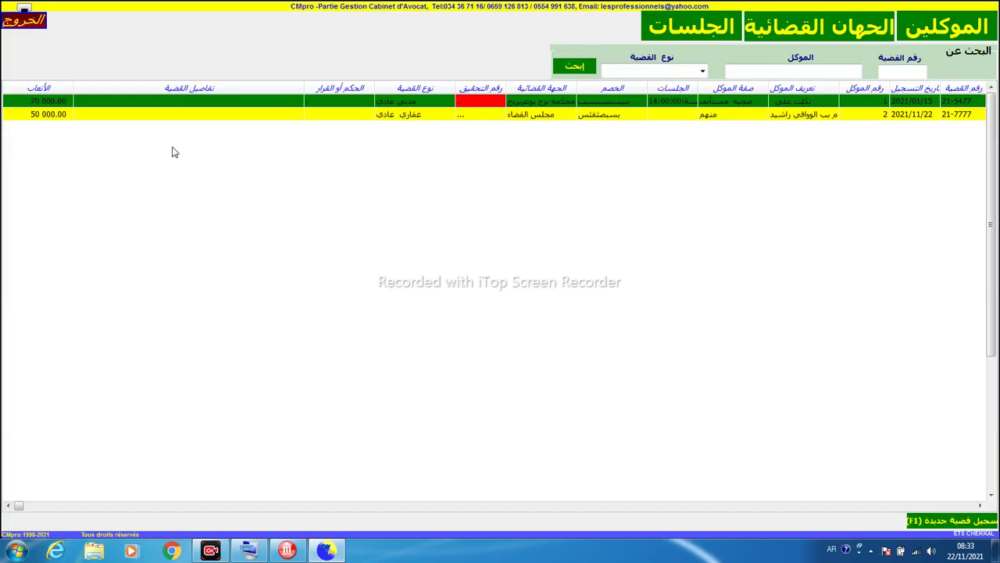
{"action": "left_click", "coordinate": [211, 114]}
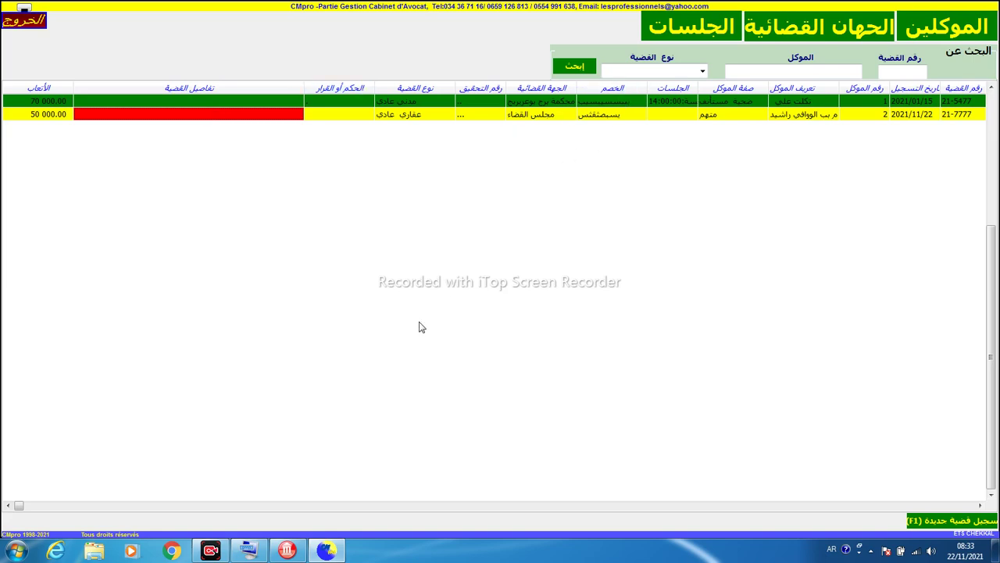
{"action": "left_click", "coordinate": [899, 72]}
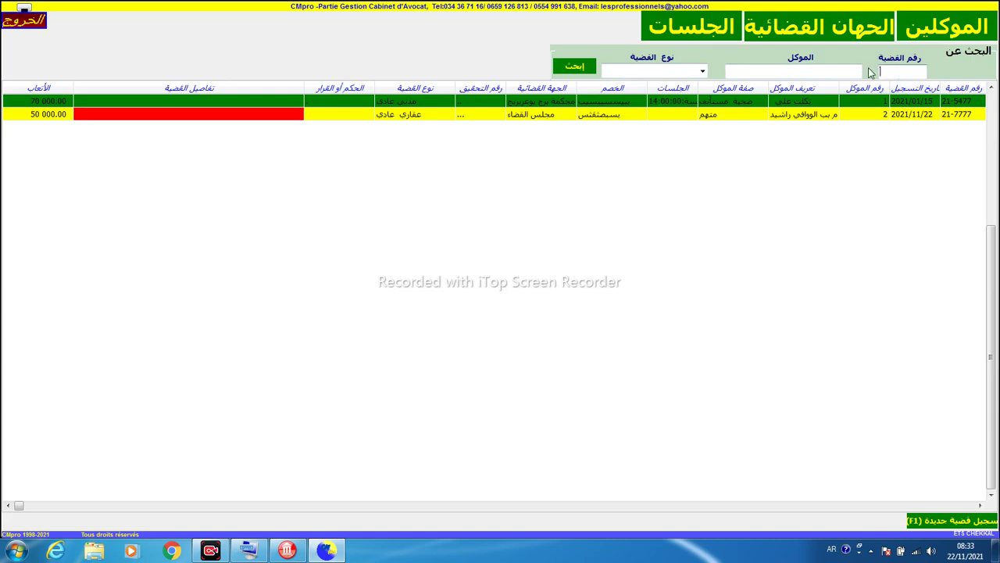
{"action": "left_click", "coordinate": [702, 71]}
{"action": "left_click", "coordinate": [702, 72]}
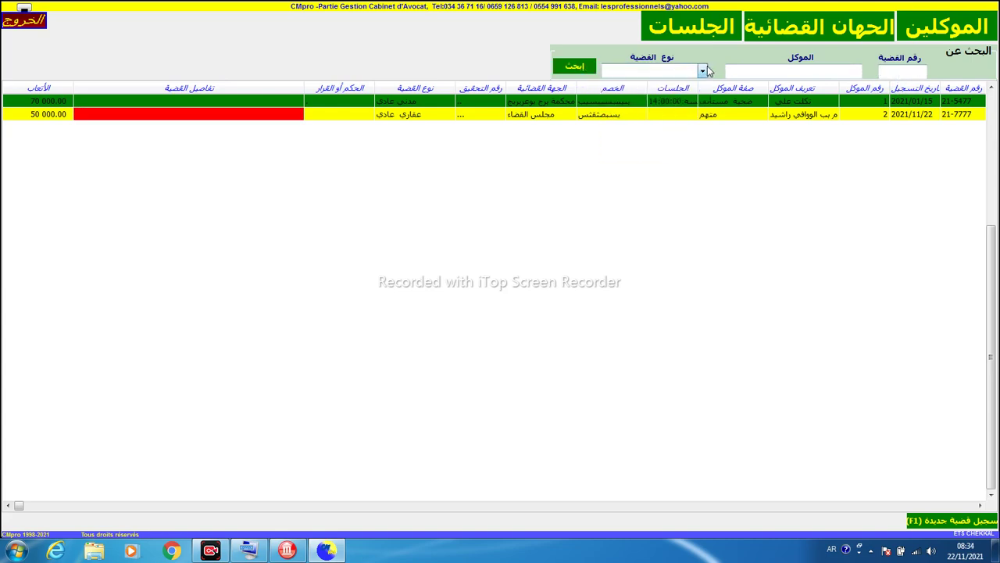
Search the case list by client, using the client name copied from case 21-5477
{"action": "left_click", "coordinate": [815, 72]}
{"action": "left_click", "coordinate": [805, 108]}
{"action": "left_click", "coordinate": [805, 109]}
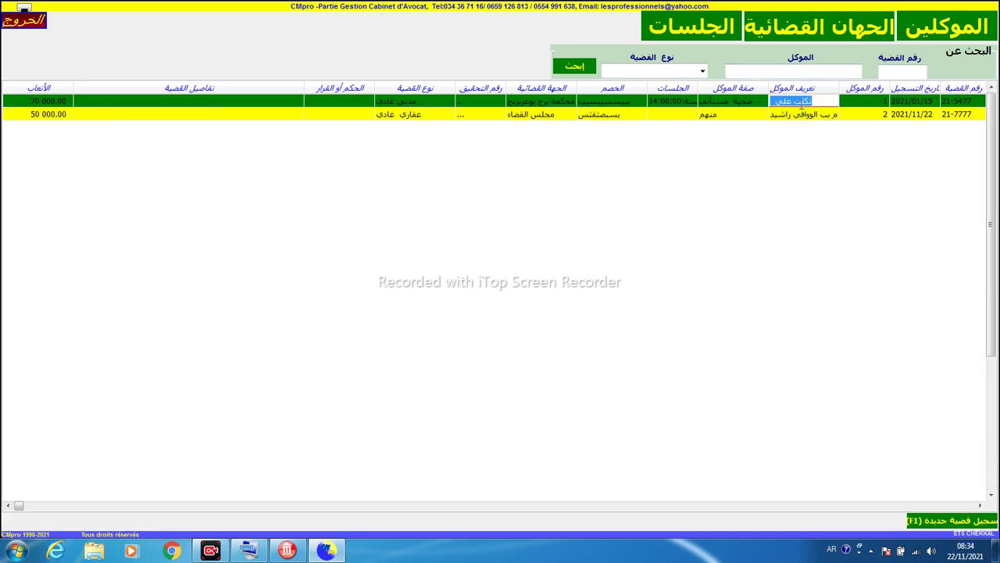
{"action": "right_click", "coordinate": [800, 104]}
{"action": "left_click", "coordinate": [822, 142]}
{"action": "left_click", "coordinate": [807, 71]}
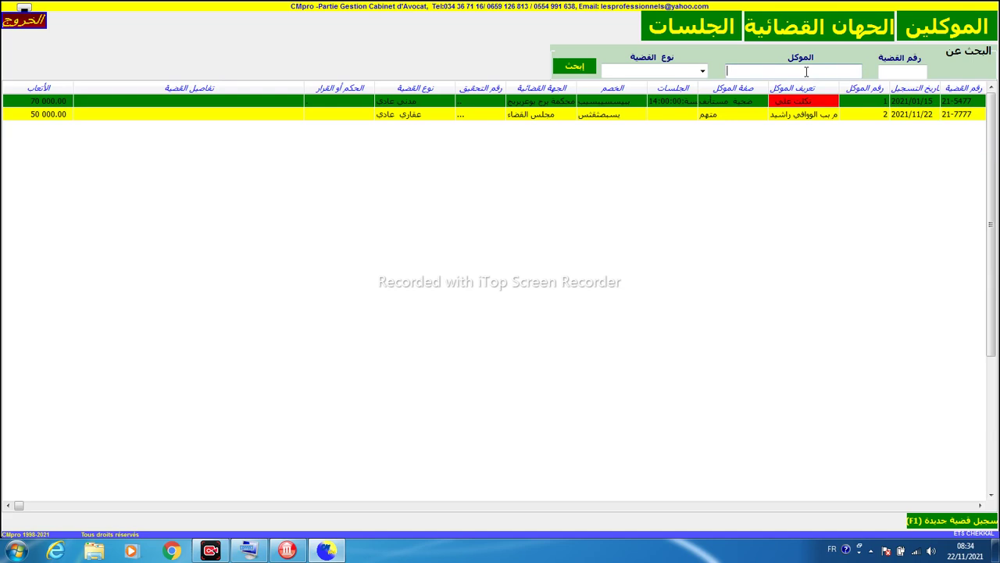
{"action": "right_click", "coordinate": [806, 71]}
{"action": "left_click", "coordinate": [821, 126]}
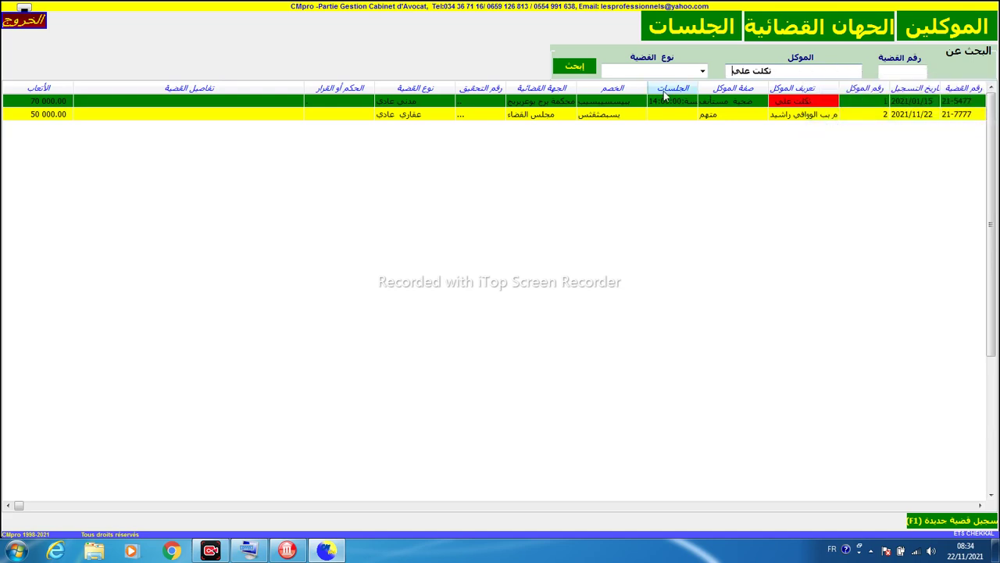
{"action": "left_click", "coordinate": [569, 69]}
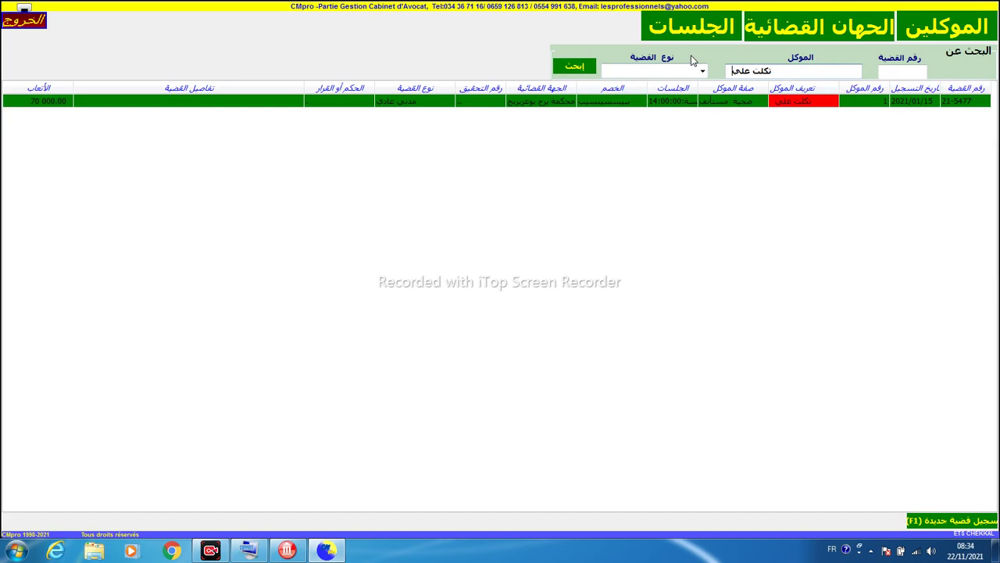
Clear the client search criterion and list all the cases again
{"action": "left_click_drag", "start_coordinate": [784, 72], "coordinate": [539, 105]}
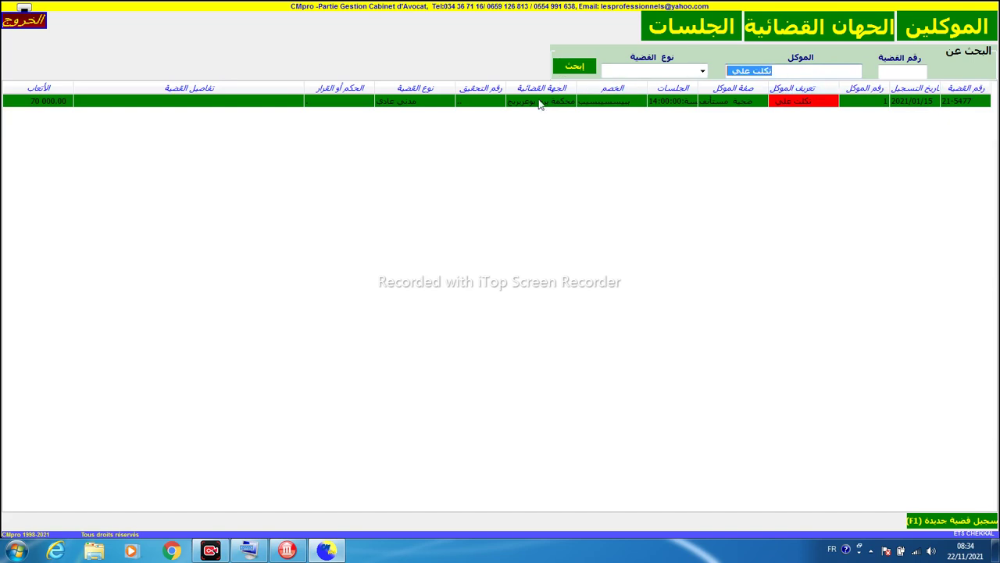
{"action": "key", "text": "Delete"}
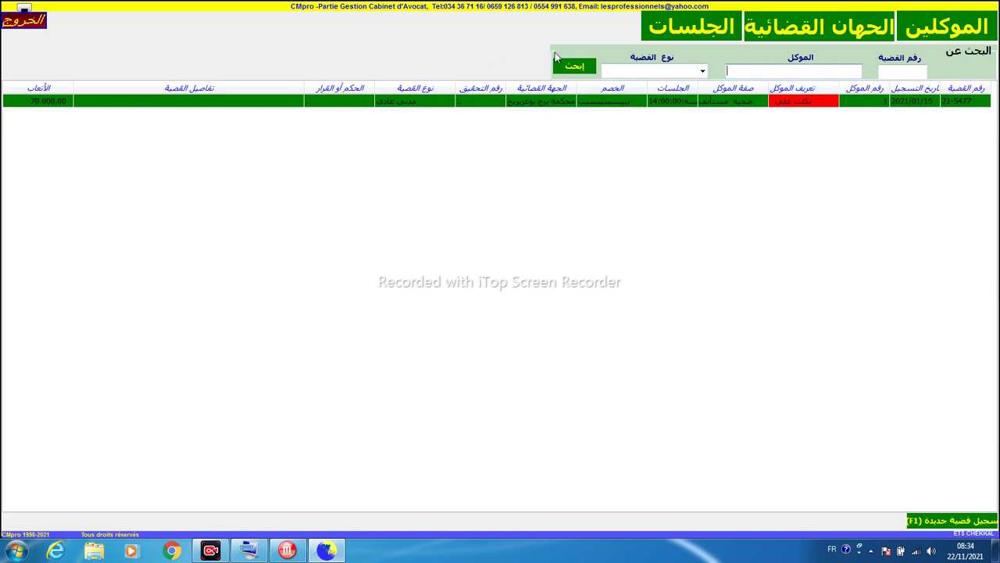
{"action": "left_click", "coordinate": [565, 72]}
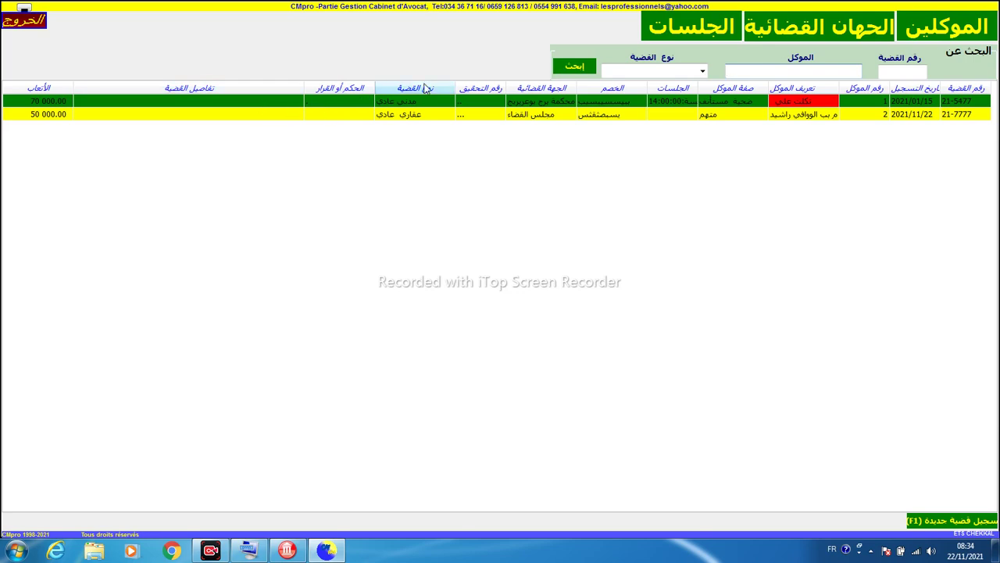
Open case 21-5477 and add a Word document named يبسببس1 to its case files
{"action": "double_click", "coordinate": [494, 105]}
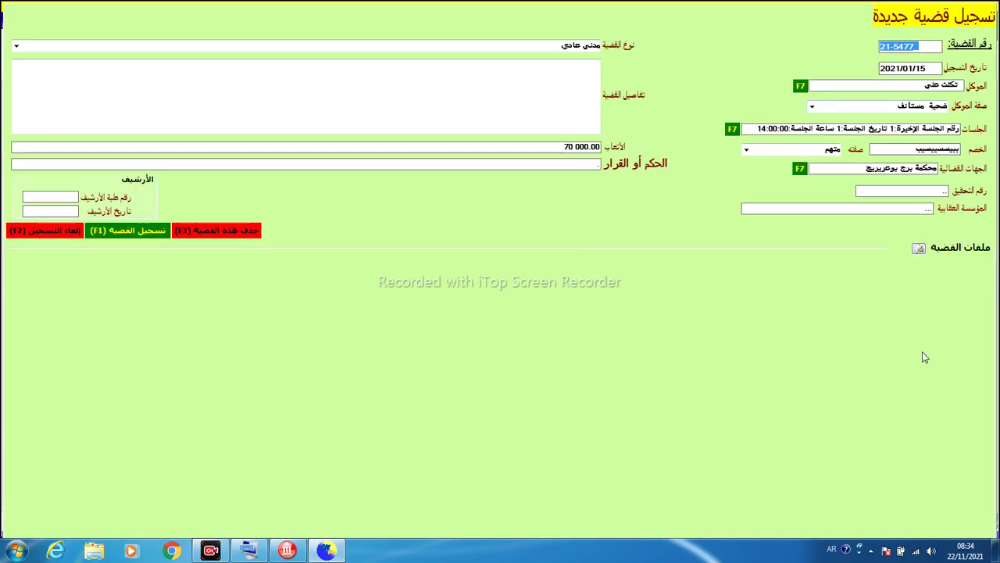
{"action": "left_click", "coordinate": [921, 250]}
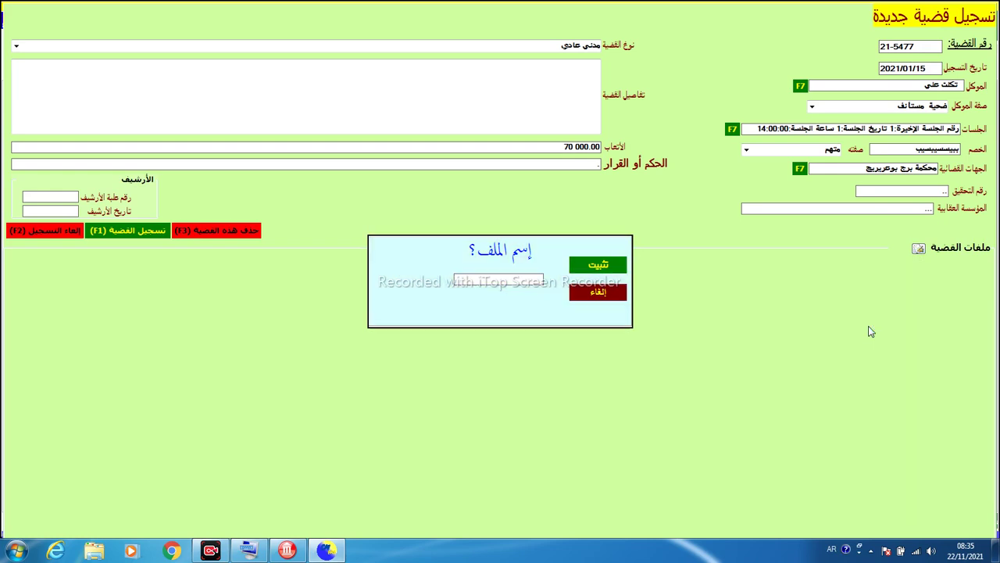
{"action": "type", "text": "بيبيبيب"}
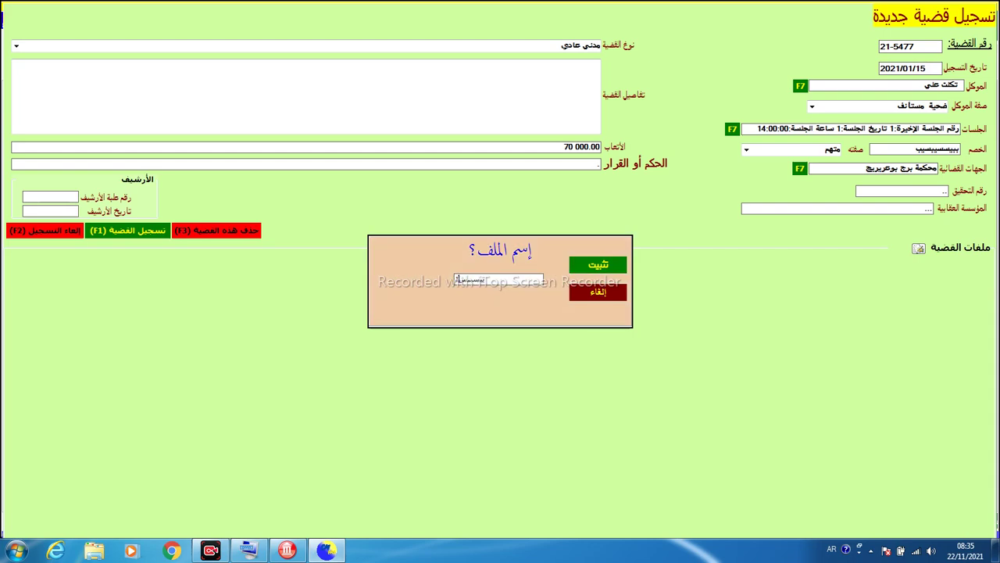
{"action": "key", "text": "Return"}
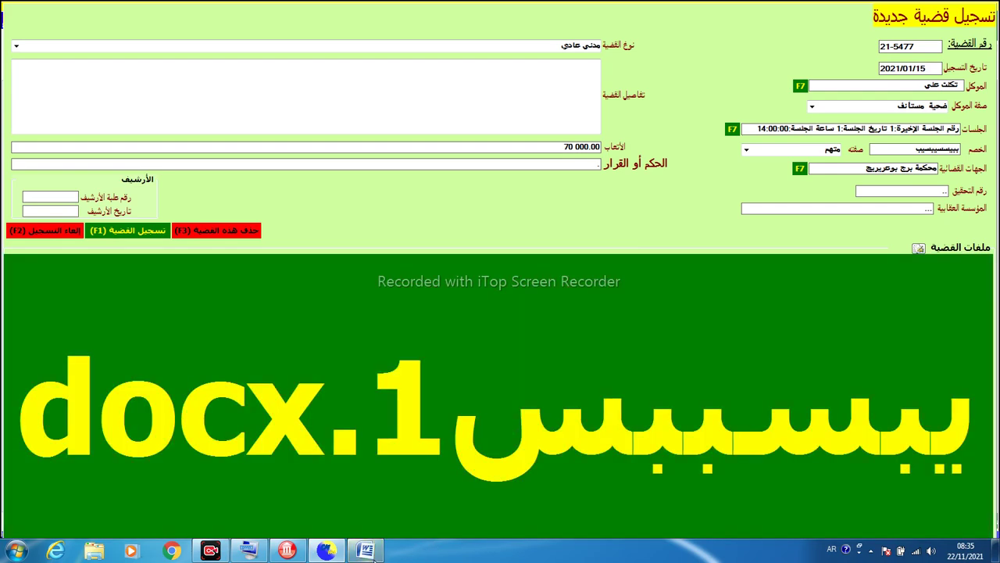
Switch to the case document in Word and write the placeholder lines Ffds, Fdsf, Dfdfssfsff and dcfdjx
{"action": "key", "text": "Return"}
{"action": "type", "text": "fdsf"}
{"action": "key", "text": "Return"}
{"action": "type", "text": "dfdfssfsff"}
{"action": "key", "text": "Return"}
{"action": "type", "text": "dcfdjx"}
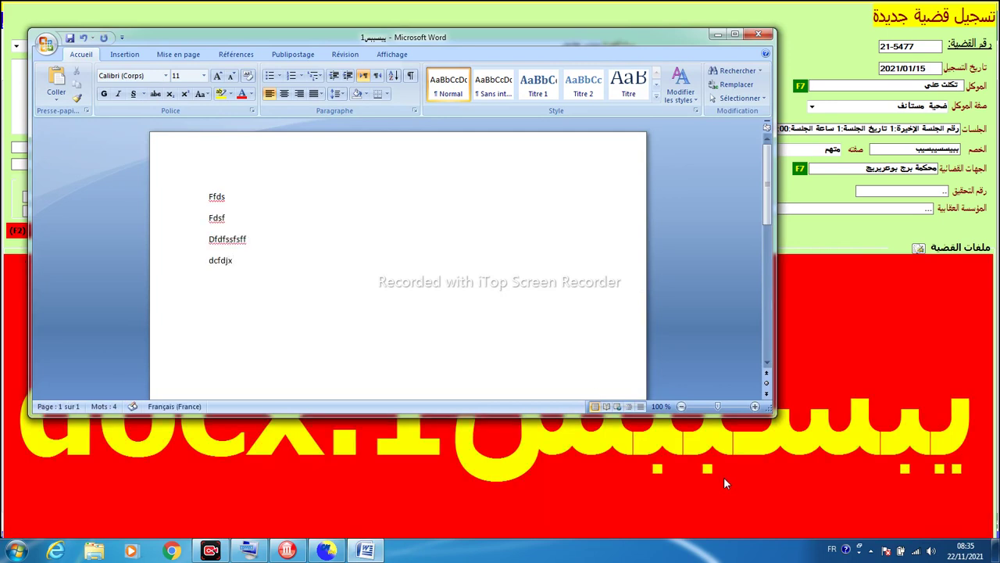
Switch the input language to Arabic (Saudi Arabia), append Arabic placeholder letters after dcfdjx, and close the document with its changes saved
{"action": "left_click", "coordinate": [832, 550]}
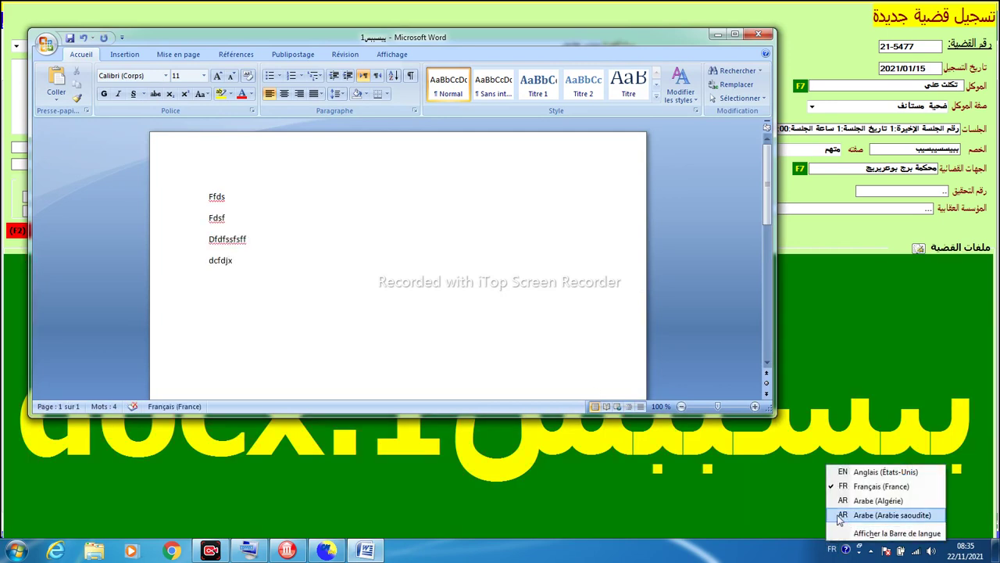
{"action": "left_click", "coordinate": [838, 520]}
{"action": "type", "text": "ءربيبيششـــــيييب"}
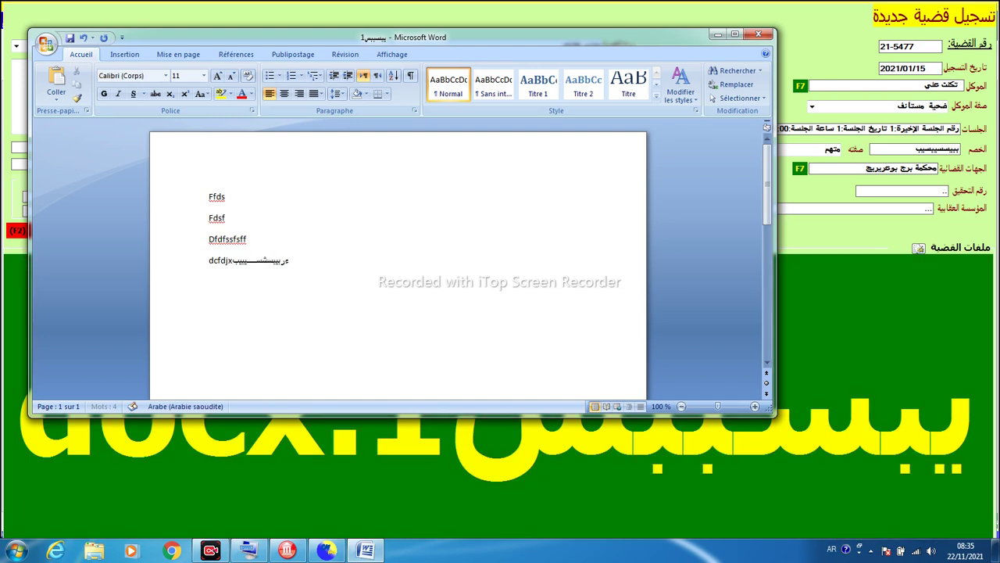
{"action": "left_click", "coordinate": [759, 34]}
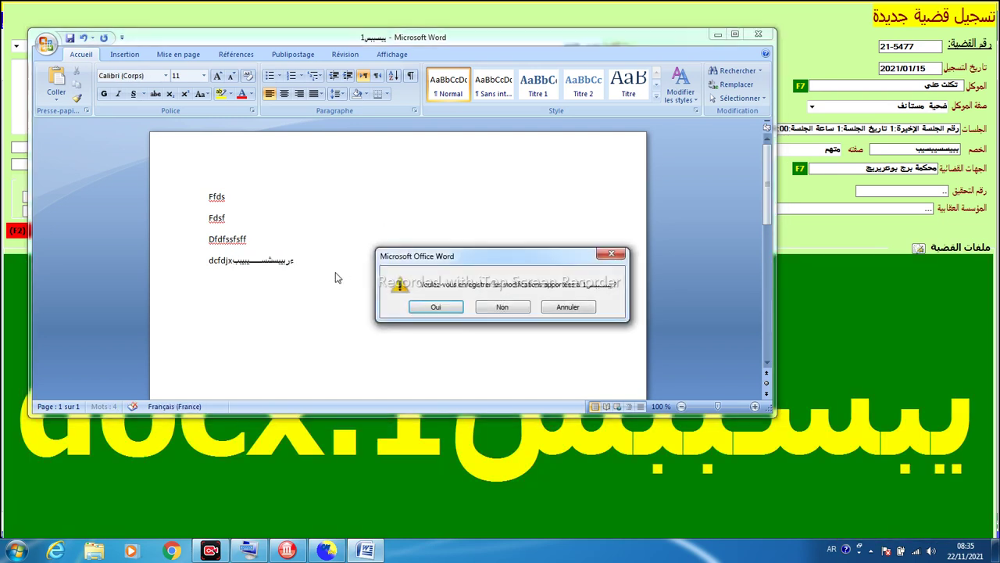
{"action": "left_click", "coordinate": [436, 307]}
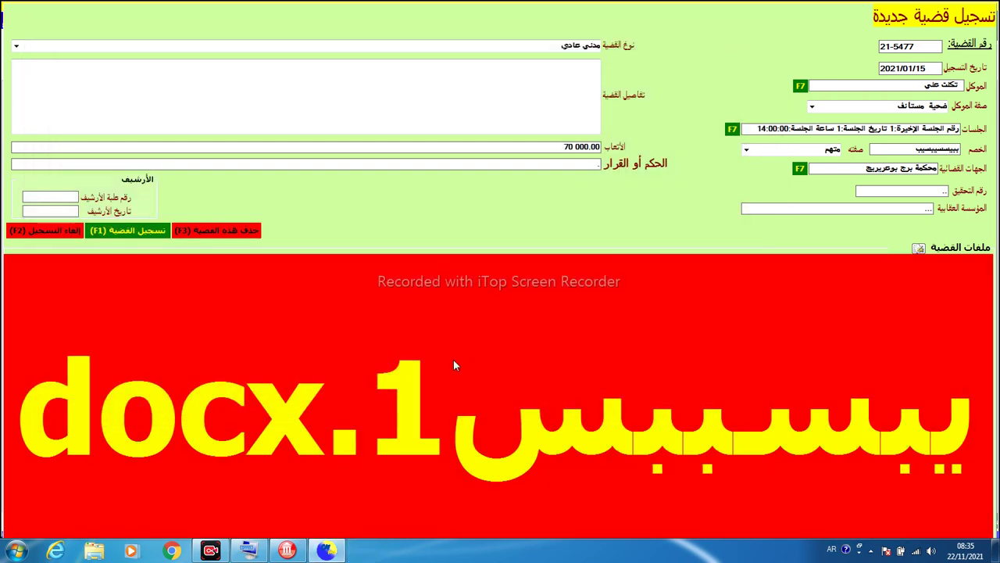
Leave case 21-5477 without registering it, reopen it from the case list, and check the saved text of its Word document
{"action": "left_click", "coordinate": [17, 231]}
{"action": "left_click", "coordinate": [466, 287]}
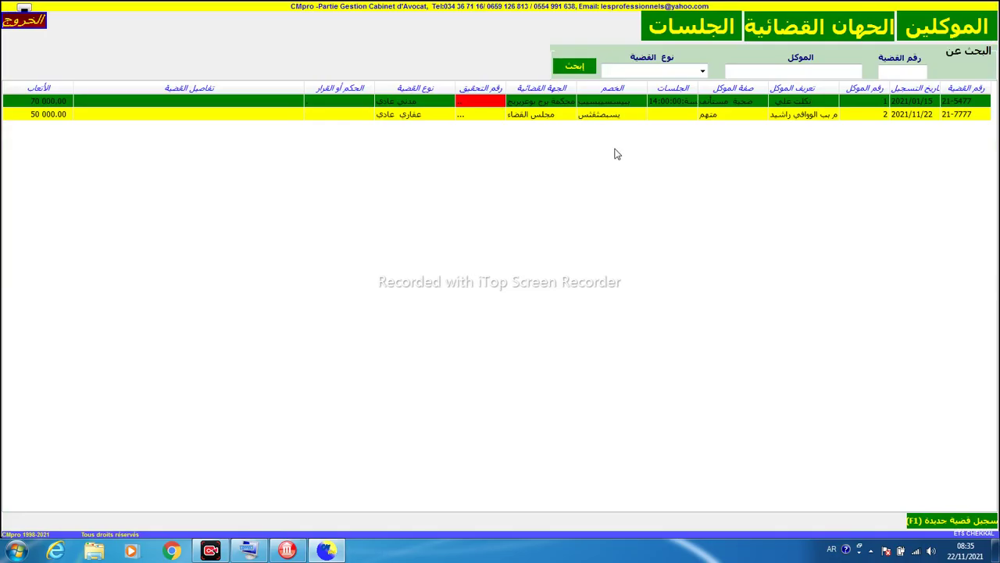
{"action": "double_click", "coordinate": [611, 104]}
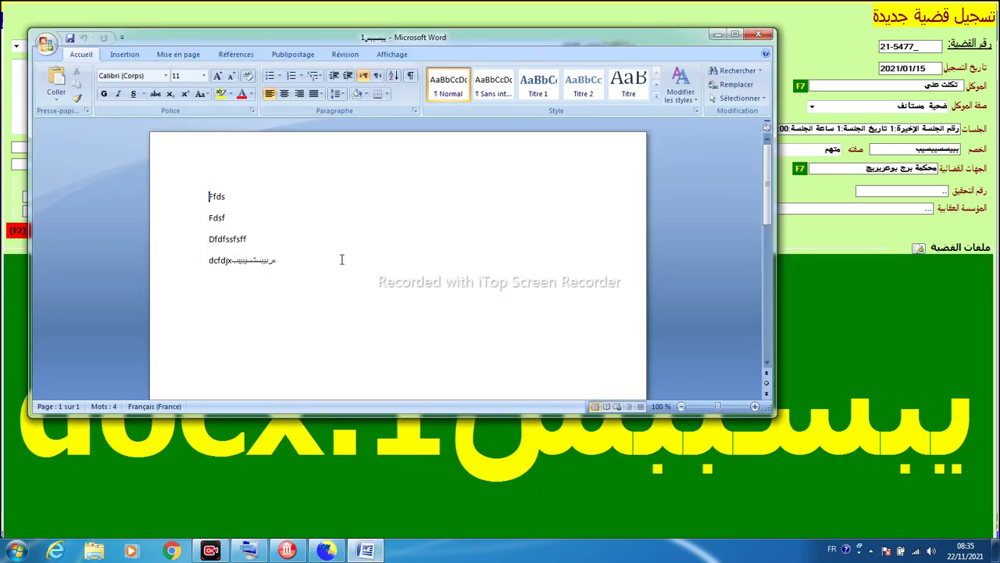
{"action": "left_click", "coordinate": [245, 260]}
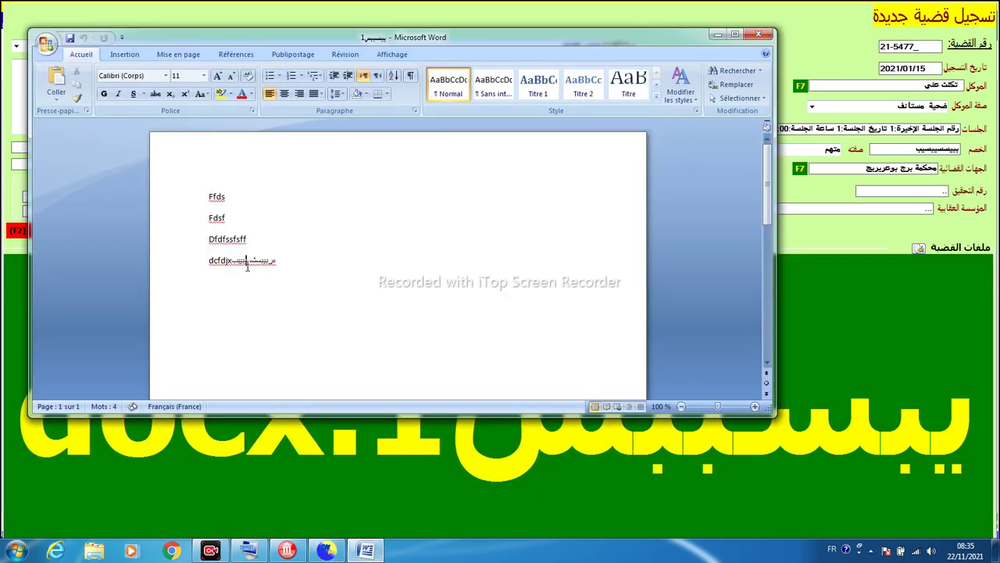
{"action": "left_click", "coordinate": [770, 38]}
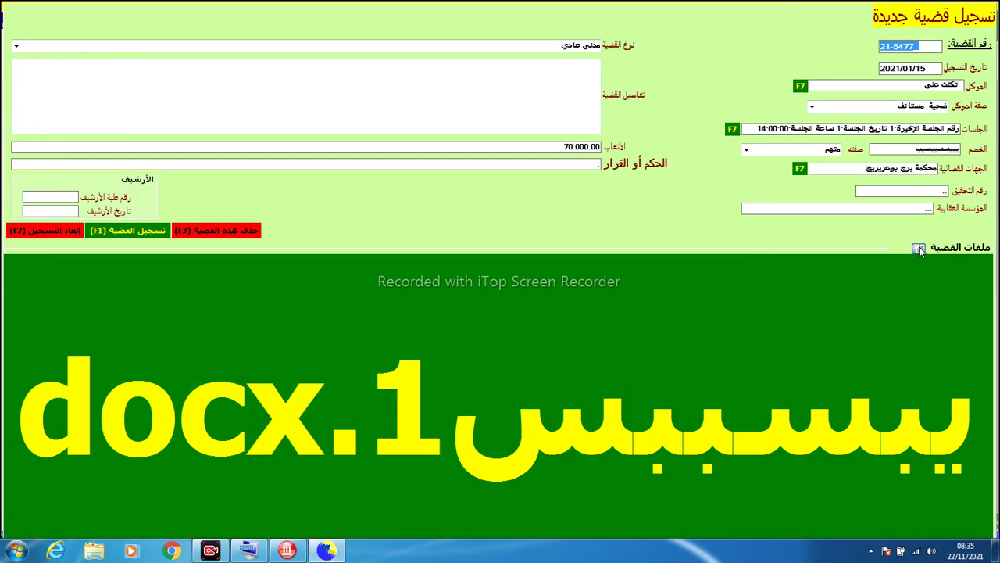
Add a second Word document, with a name ending in 2, to the files of case 21-5477
{"action": "left_click", "coordinate": [755, 254]}
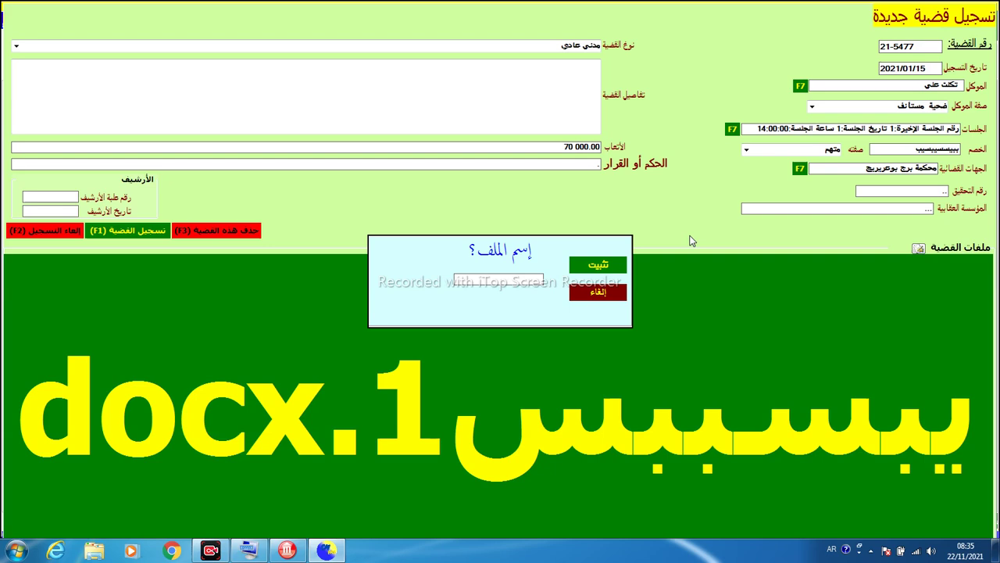
{"action": "type", "text": "بيسبيسب"}
{"action": "key", "text": "Return"}
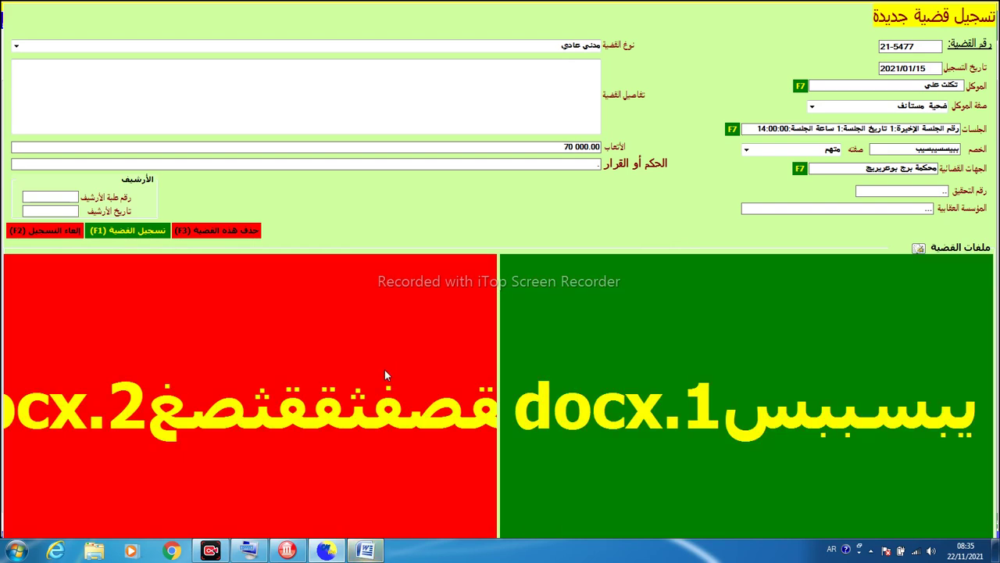
{"action": "double_click", "coordinate": [371, 425]}
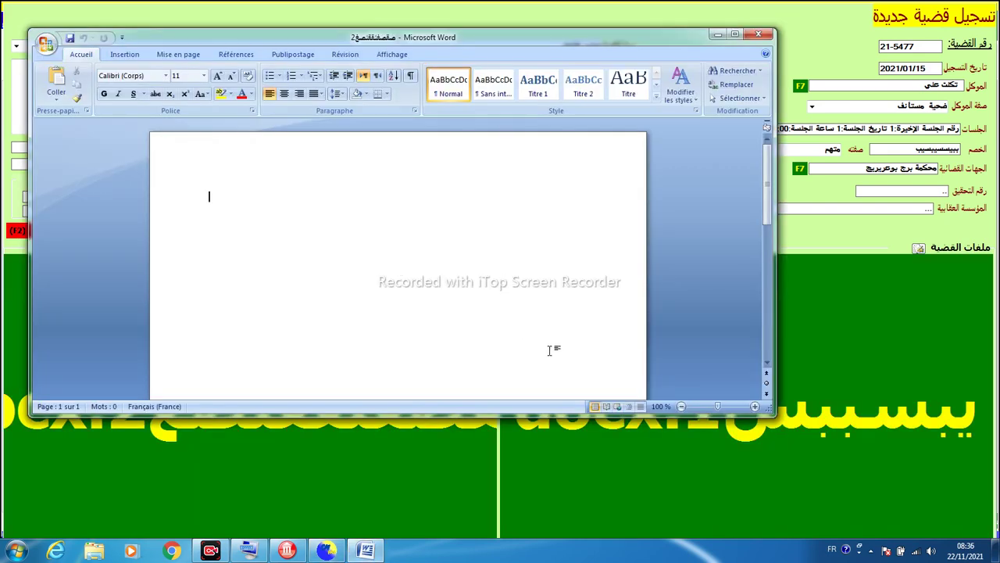
{"action": "type", "text": "55454455455454545454"}
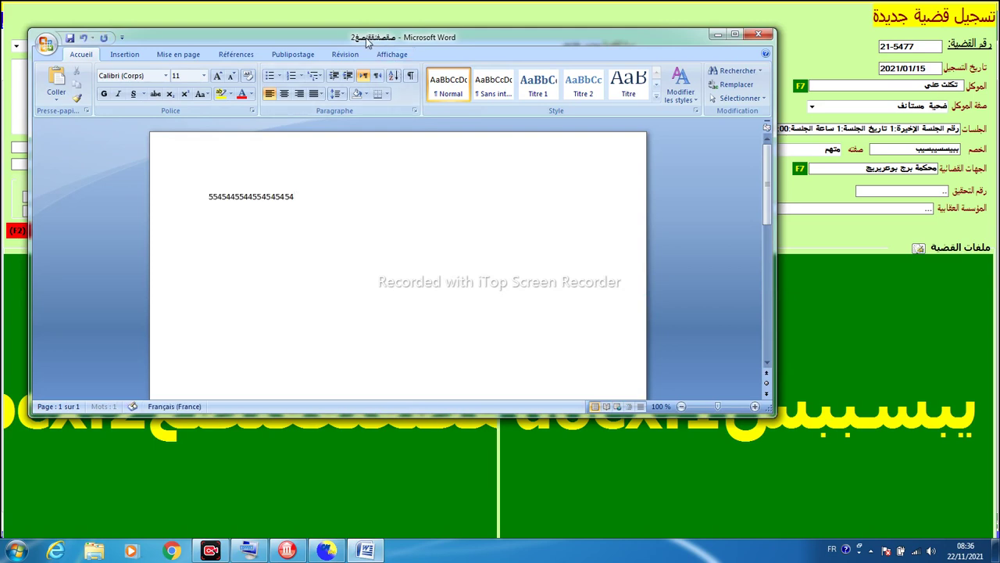
{"action": "left_click", "coordinate": [756, 36]}
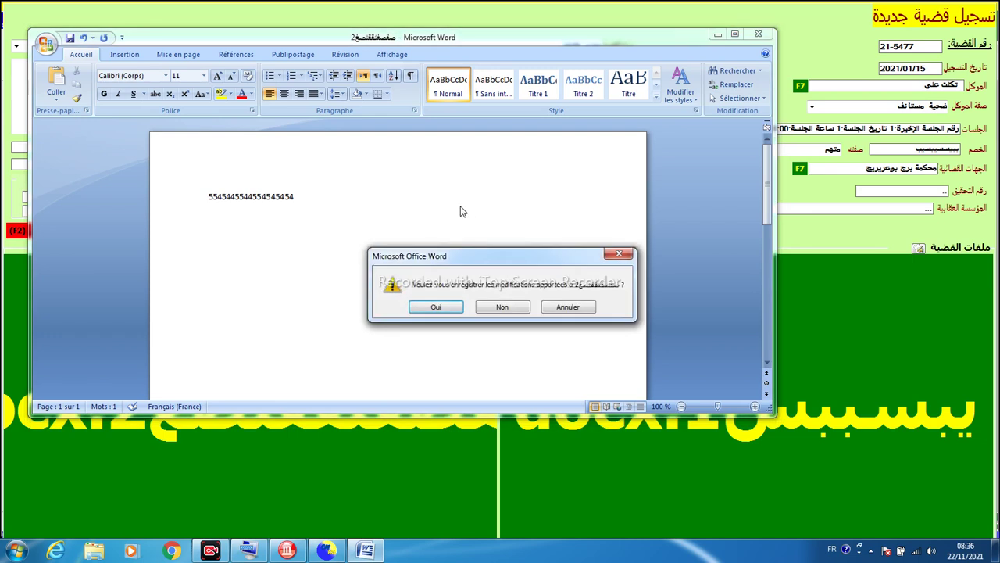
{"action": "left_click", "coordinate": [424, 307]}
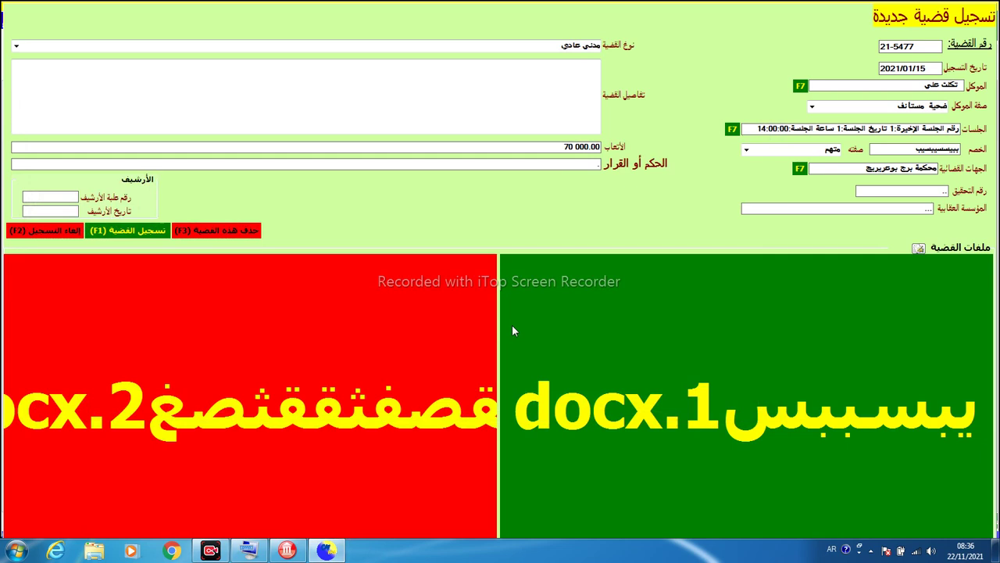
Reopen the first and second documents of case 21-5477 to check their saved text, closing each one
{"action": "left_click", "coordinate": [567, 329]}
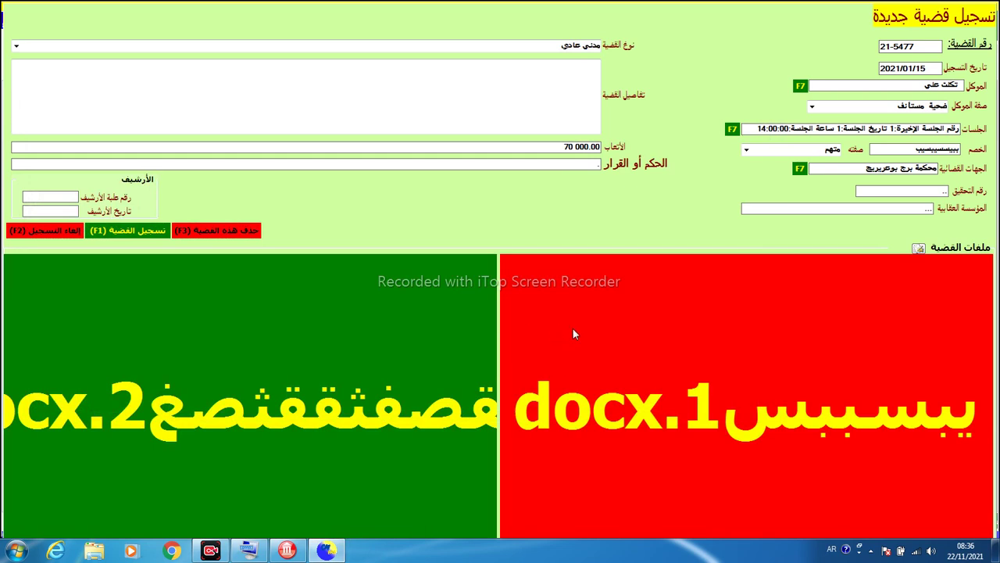
{"action": "double_click", "coordinate": [533, 411]}
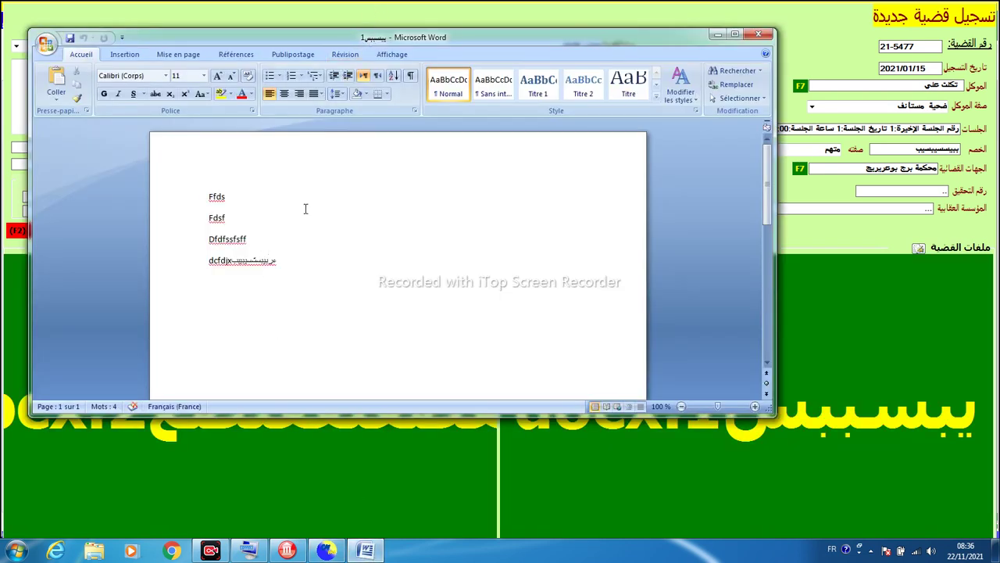
{"action": "left_click", "coordinate": [760, 36]}
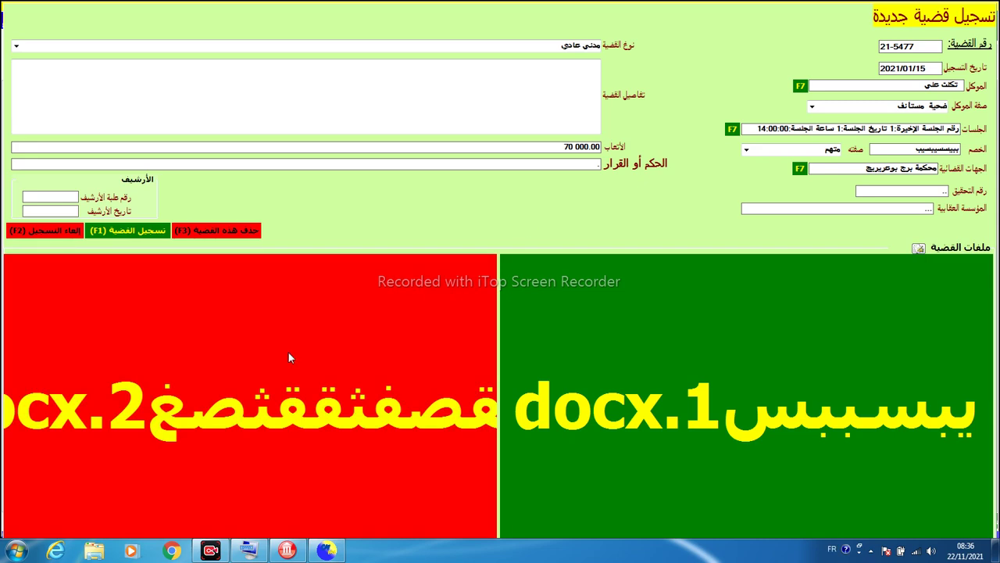
{"action": "left_click", "coordinate": [278, 357]}
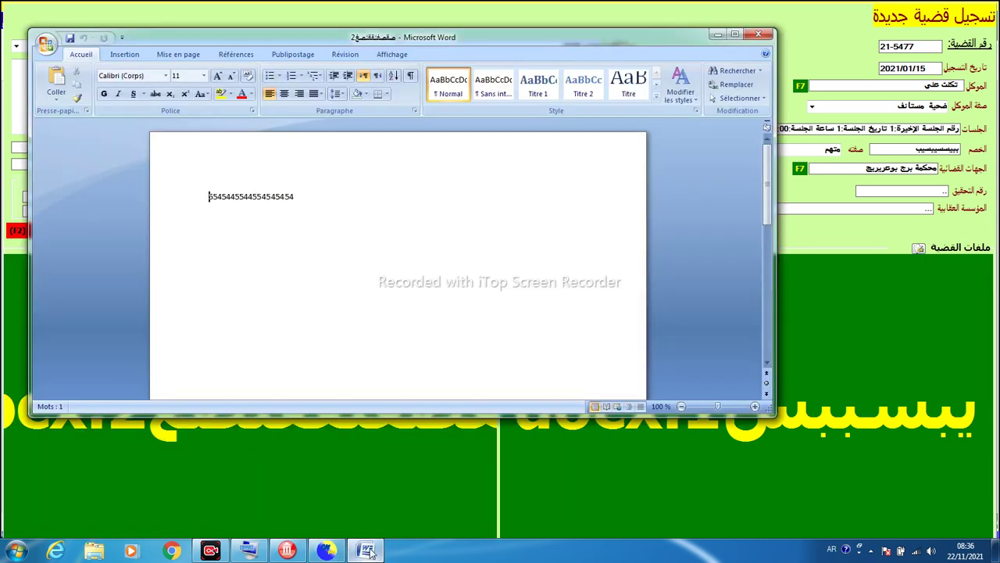
{"action": "left_click", "coordinate": [758, 35]}
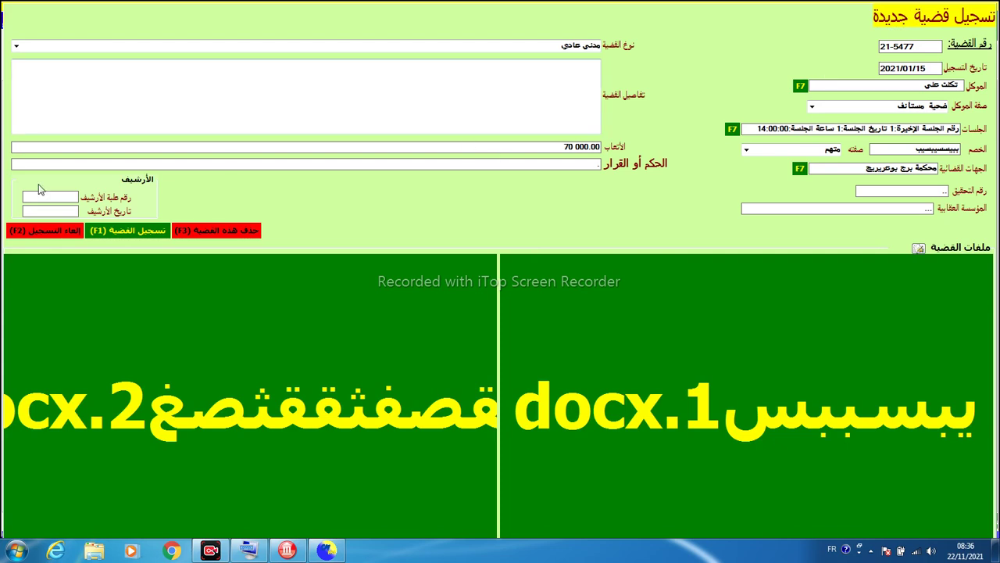
Leave case 21-5477 without registering it, open case 21-7777, and add a Word document named سيب1 to its files
{"action": "left_click", "coordinate": [19, 231]}
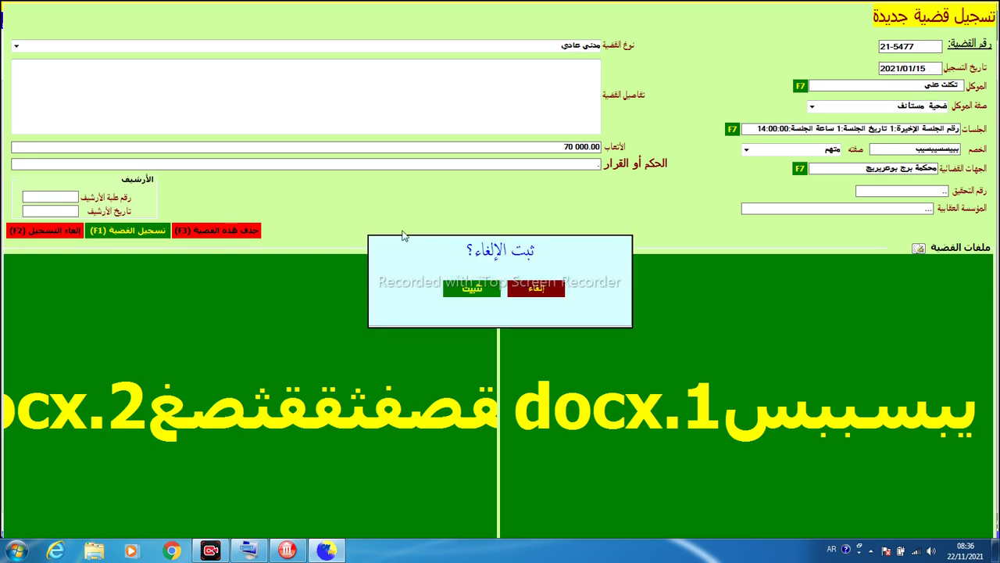
{"action": "left_click", "coordinate": [485, 287]}
{"action": "double_click", "coordinate": [610, 115]}
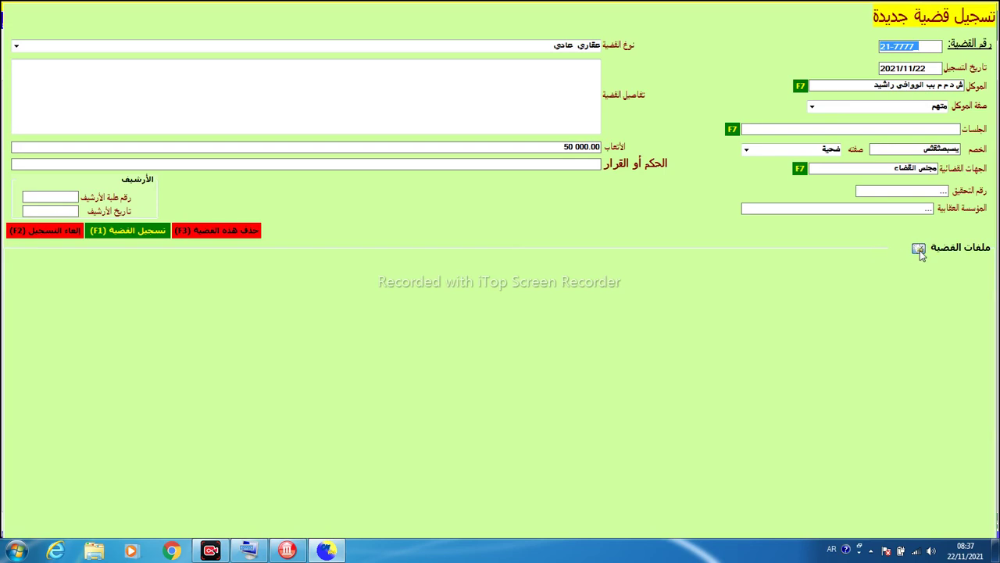
{"action": "left_click", "coordinate": [919, 249]}
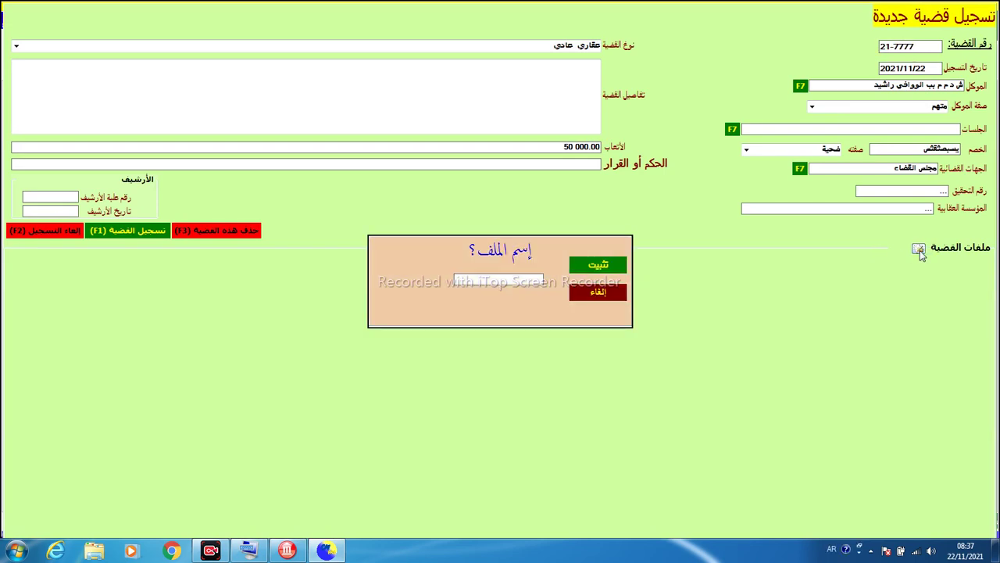
{"action": "type", "text": "سيب"}
{"action": "key", "text": "Return"}
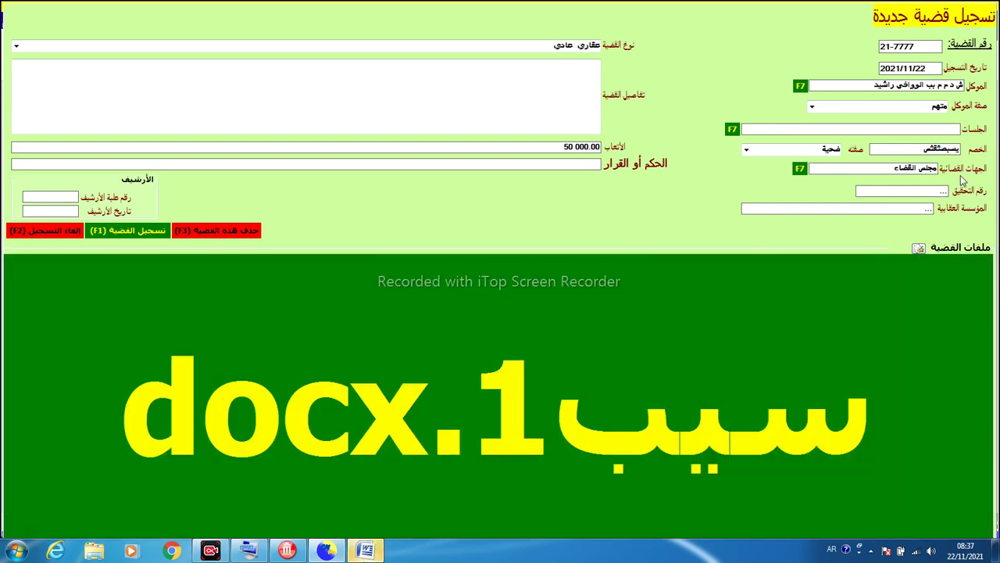
Add three more Word documents named سبب2, بيققثب and بيسسيبيس to the files of case 21-7777
{"action": "left_click", "coordinate": [920, 250]}
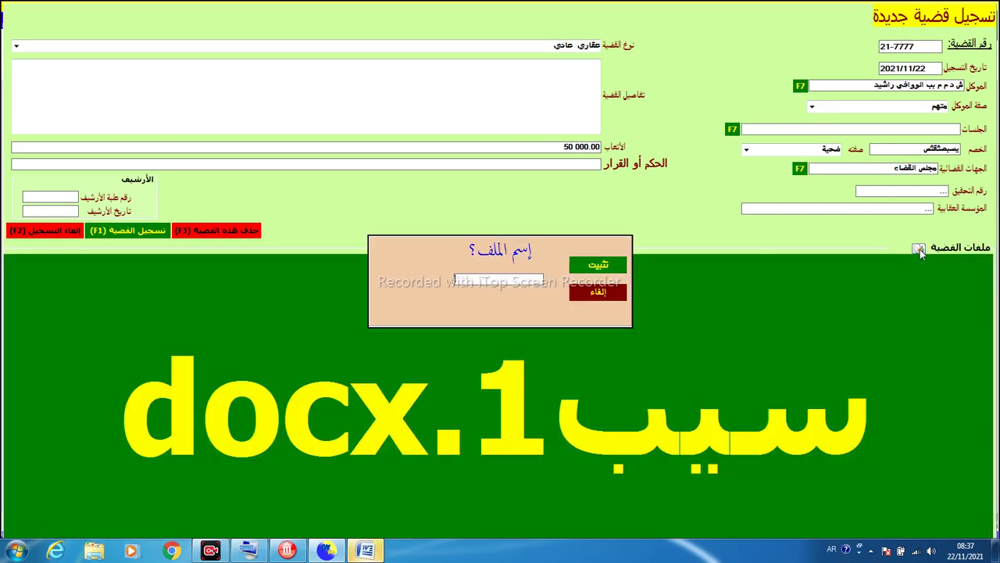
{"action": "key", "text": "Return"}
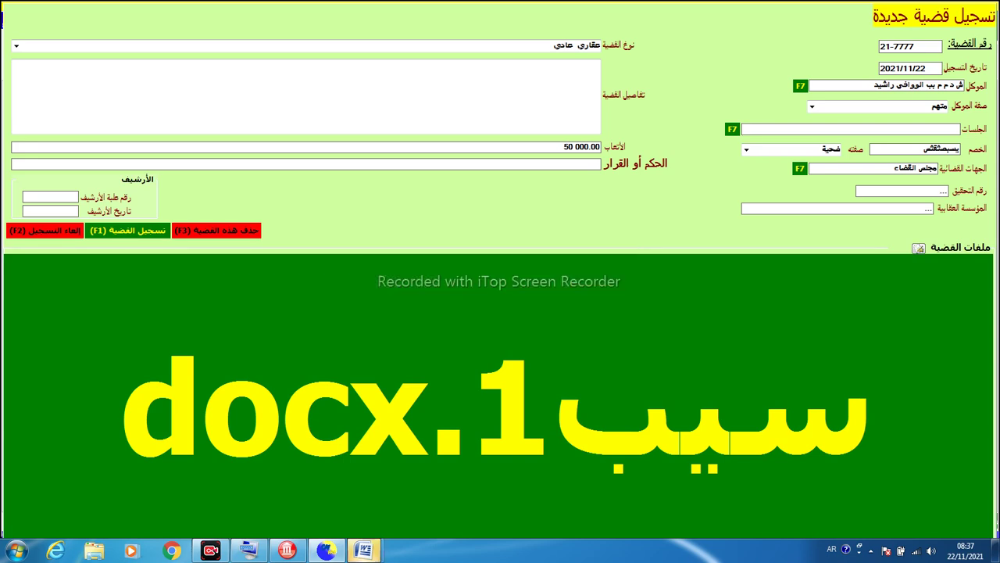
{"action": "left_click", "coordinate": [920, 249]}
{"action": "key", "text": "Return"}
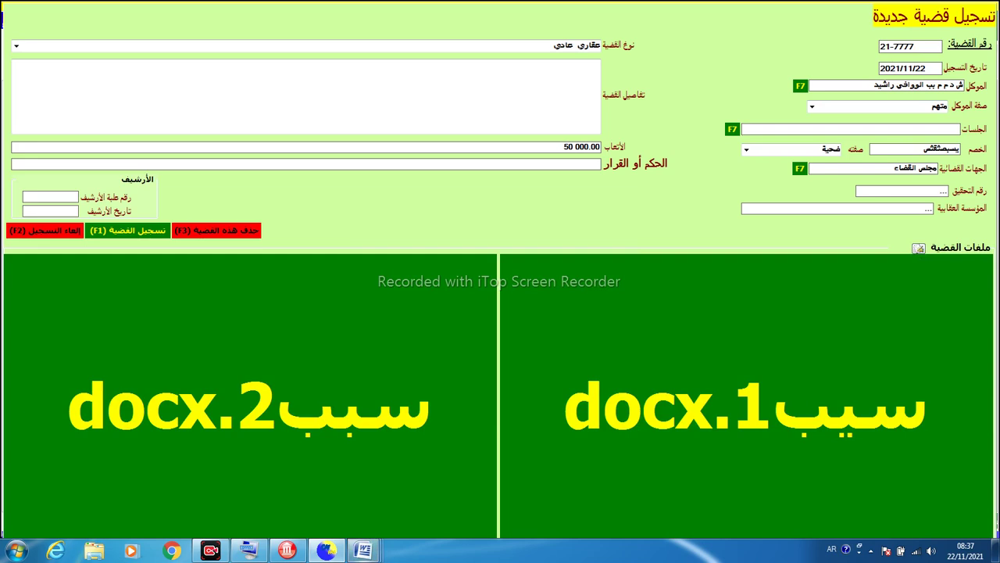
{"action": "left_click", "coordinate": [920, 249]}
{"action": "type", "text": "بيسسيبيس"}
{"action": "key", "text": "Return"}
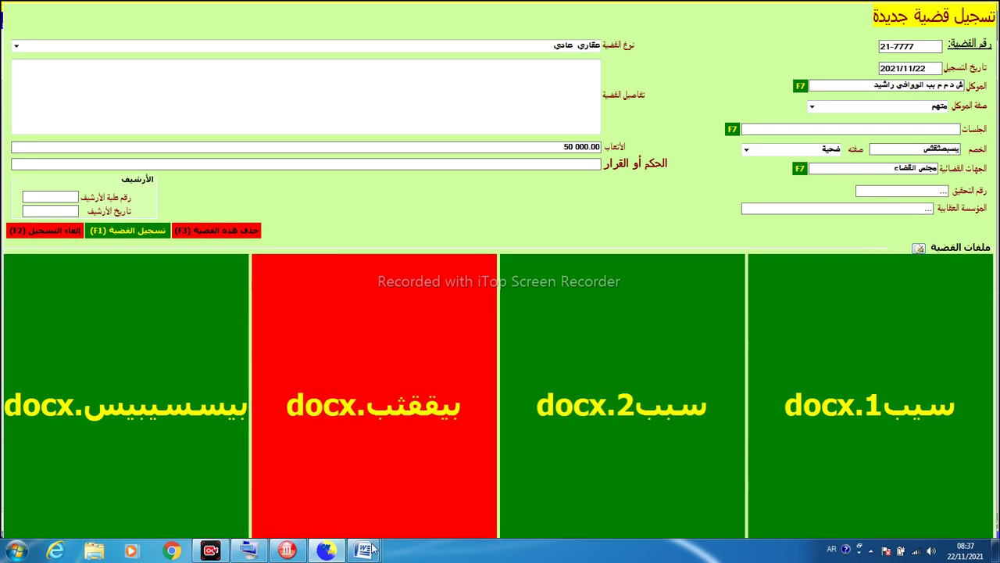
Switch to the سيب1 document in Word, write sdfdfs, and close it with the changes saved
{"action": "mouse_move", "coordinate": [364, 552]}
{"action": "left_click", "coordinate": [153, 486]}
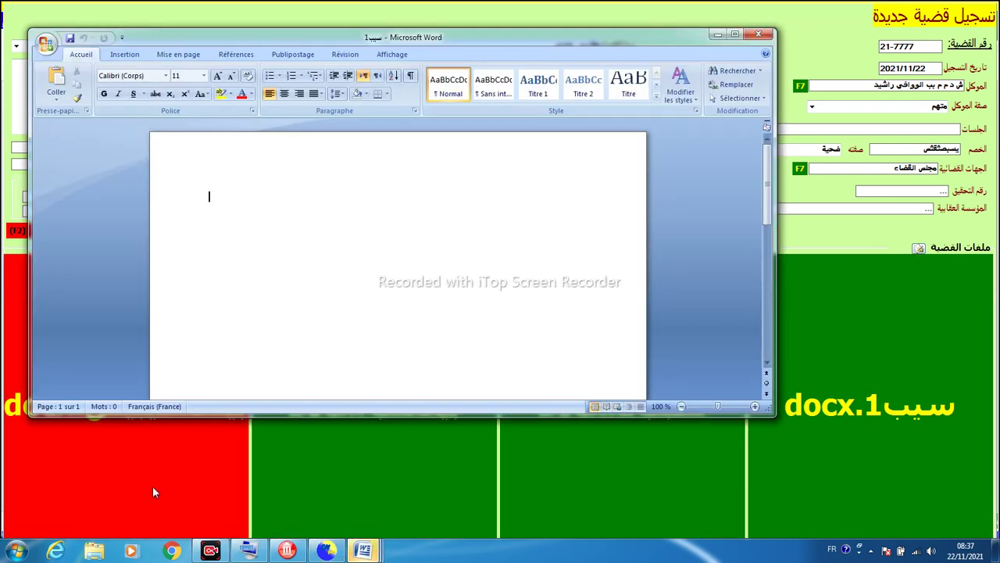
{"action": "type", "text": "sdfdfs"}
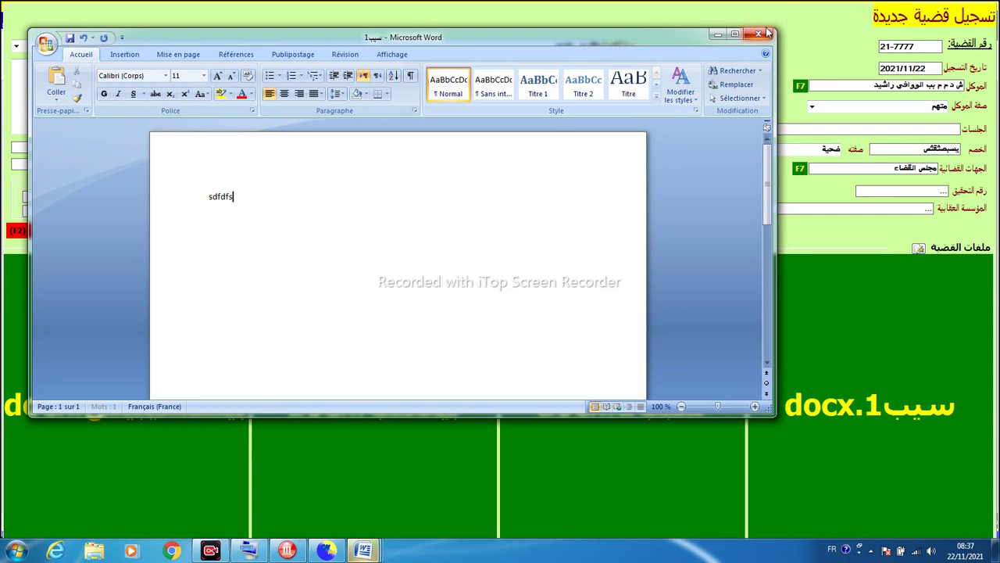
{"action": "left_click", "coordinate": [766, 33]}
{"action": "key", "text": "Return"}
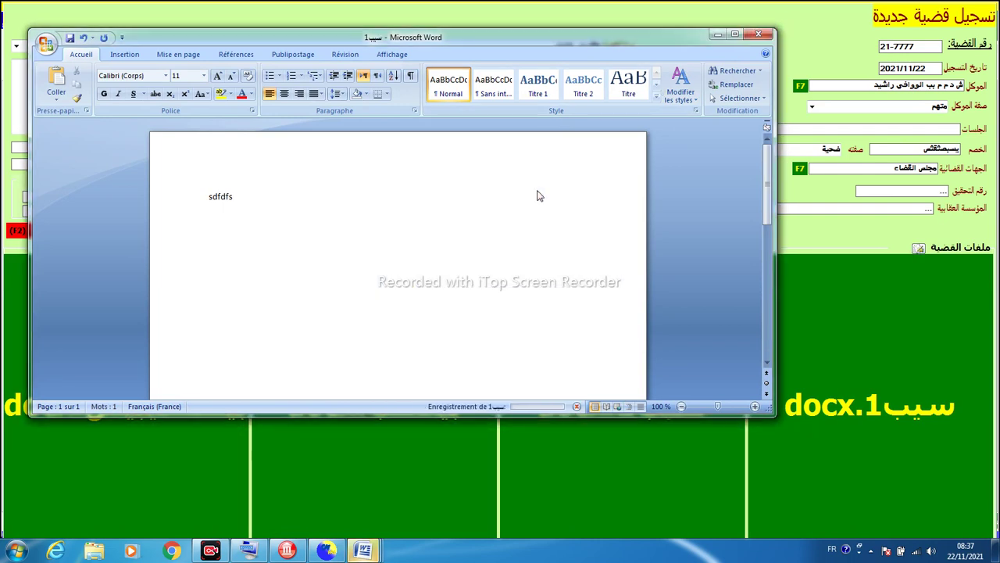
Switch to the سبب2 document in Word, write a row of 2s, and close it with the changes saved
{"action": "mouse_move", "coordinate": [364, 552]}
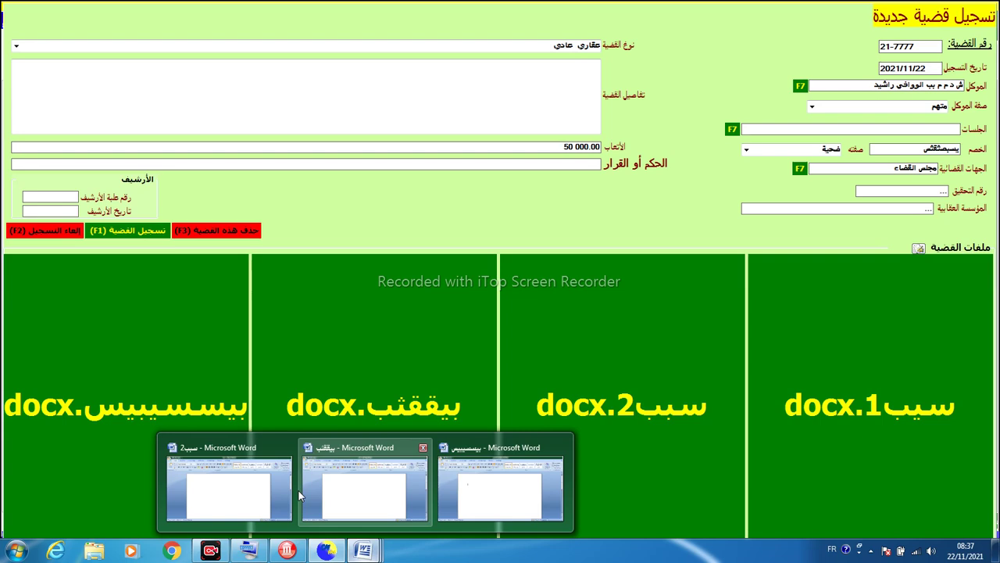
{"action": "left_click", "coordinate": [234, 489]}
{"action": "type", "text": "2"}
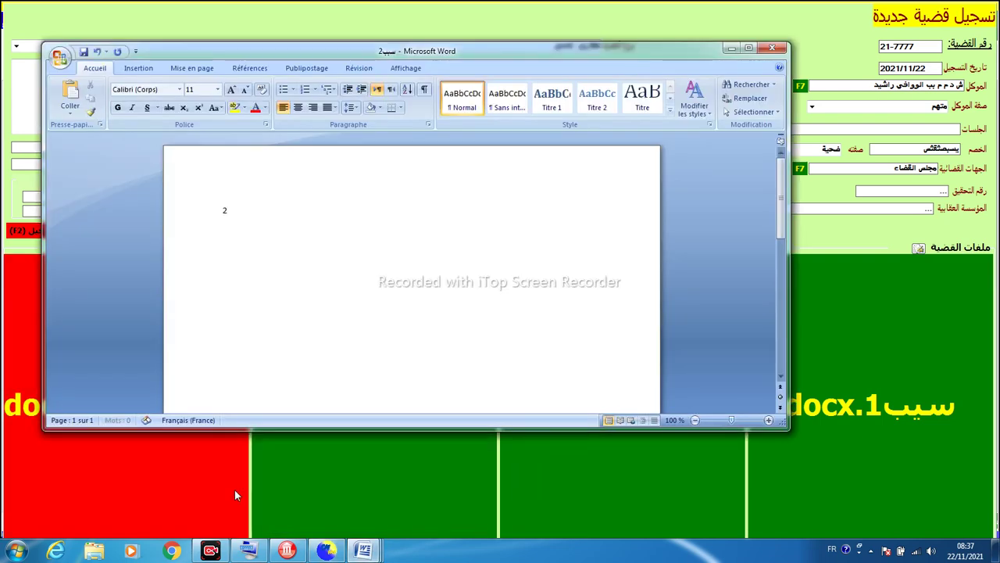
{"action": "type", "text": "22222222222222222"}
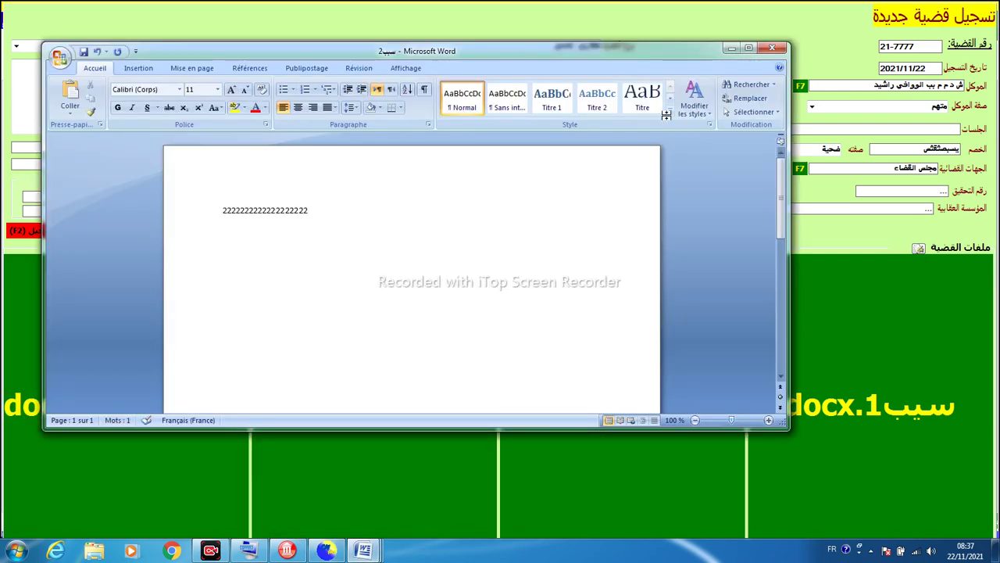
{"action": "left_click", "coordinate": [772, 48]}
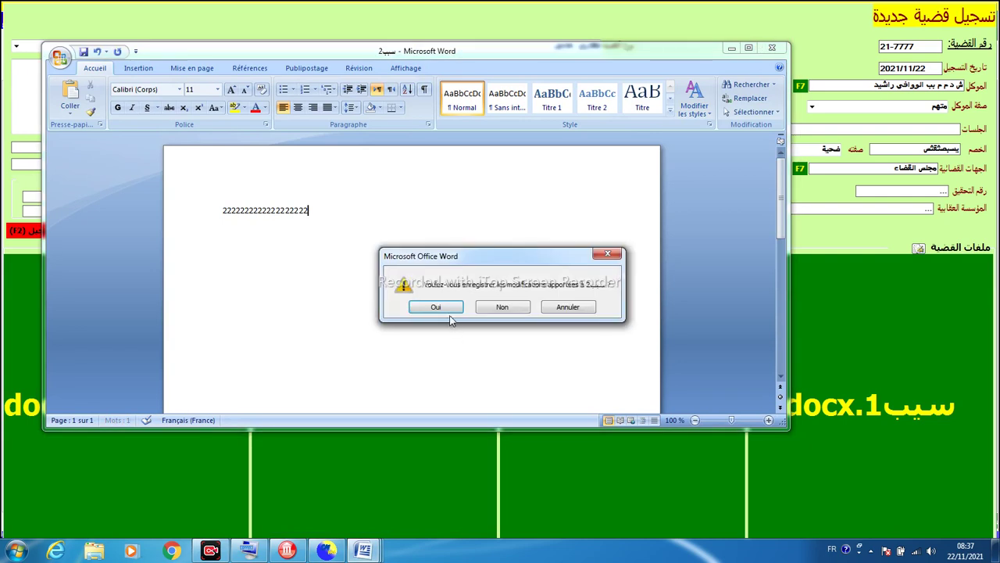
{"action": "left_click", "coordinate": [446, 307]}
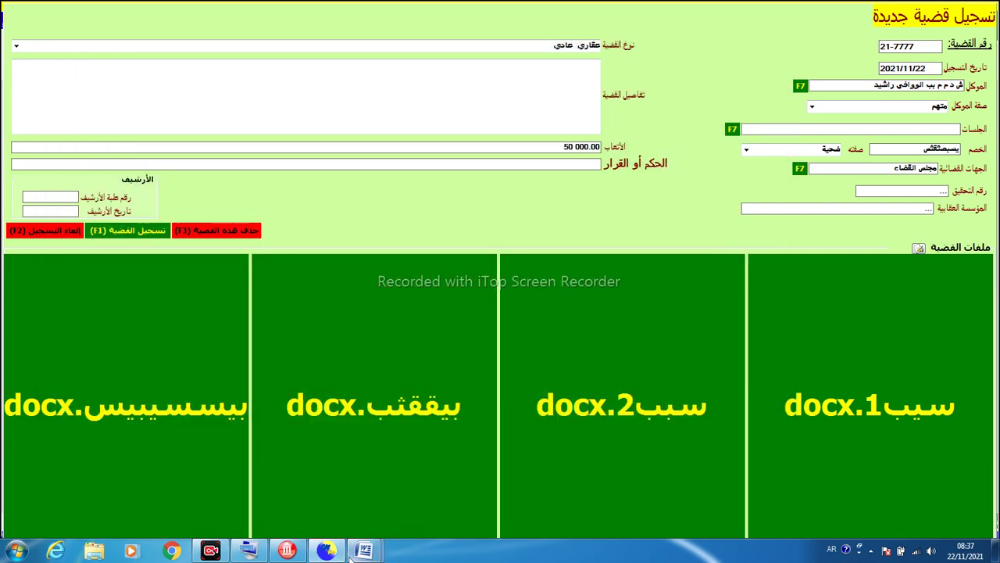
Switch to the بيققثب document in Word and write Xfdfsjdfsdfsdfsdffdj, Fddfs and dfjfjfjd on three separate lines
{"action": "mouse_move", "coordinate": [363, 550]}
{"action": "left_click", "coordinate": [302, 499]}
{"action": "type", "text": "xfdfsjdfsdfsdfsdffdj"}
{"action": "key", "text": "Return"}
{"action": "type", "text": "fddfs"}
{"action": "key", "text": "Return"}
{"action": "type", "text": "dfjfjfjd"}
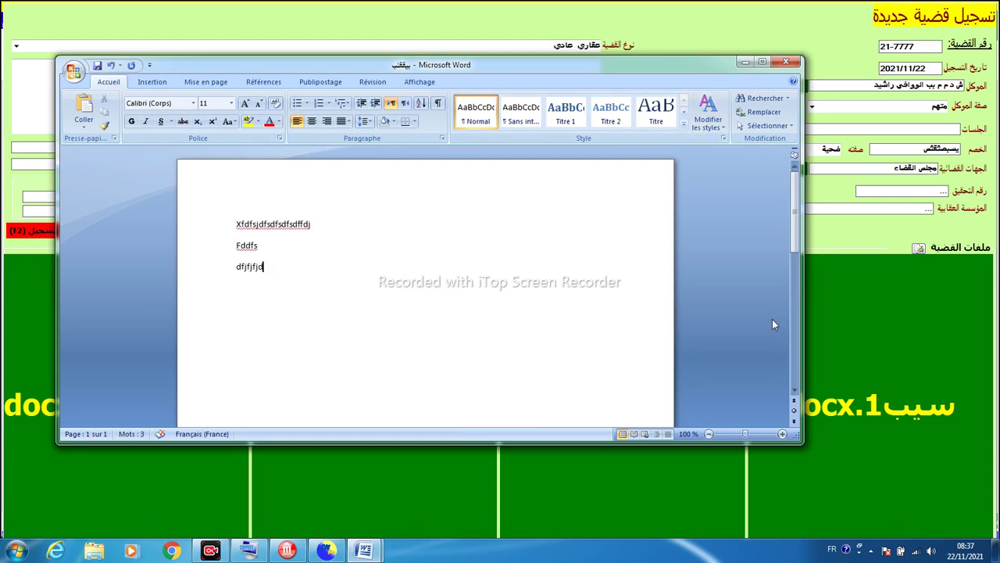
Change the input language to Arabic, add three lines of Arabic text below, and close the بيققثب document with the changes saved
{"action": "left_click", "coordinate": [832, 551]}
{"action": "left_click", "coordinate": [832, 516]}
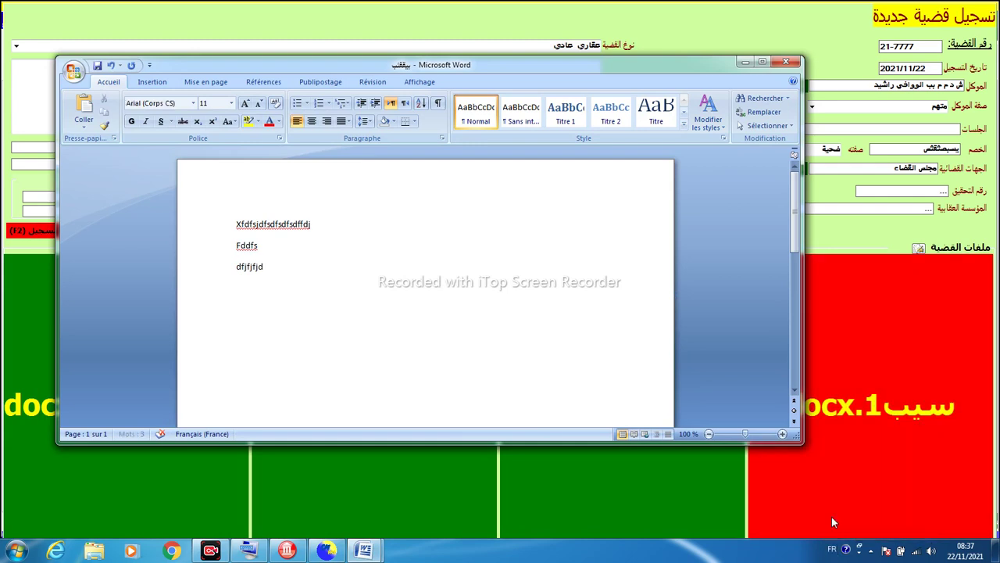
{"action": "type", "text": "d"}
{"action": "key", "text": "Return"}
{"action": "type", "text": "يسب"}
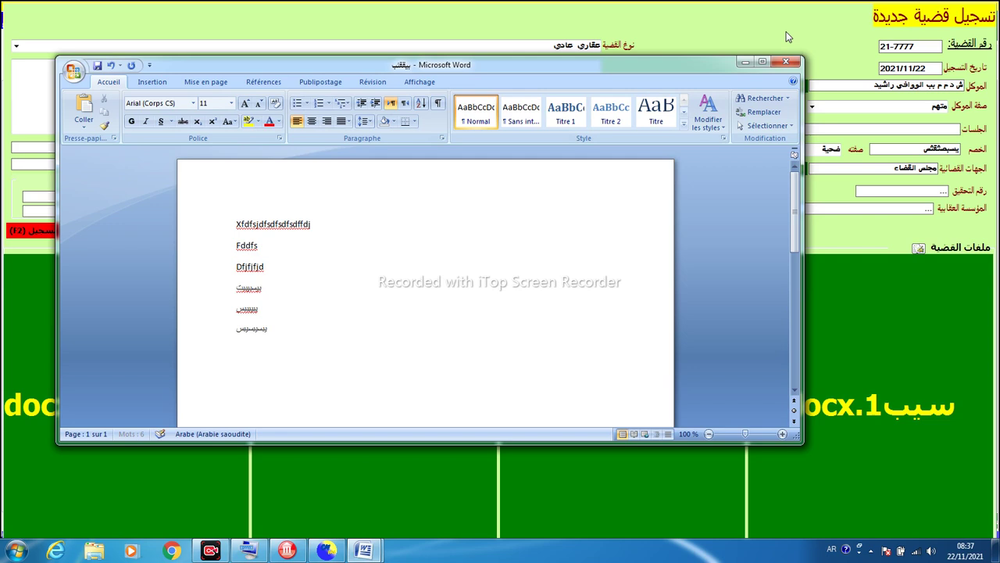
{"action": "left_click", "coordinate": [785, 61]}
{"action": "left_click", "coordinate": [438, 305]}
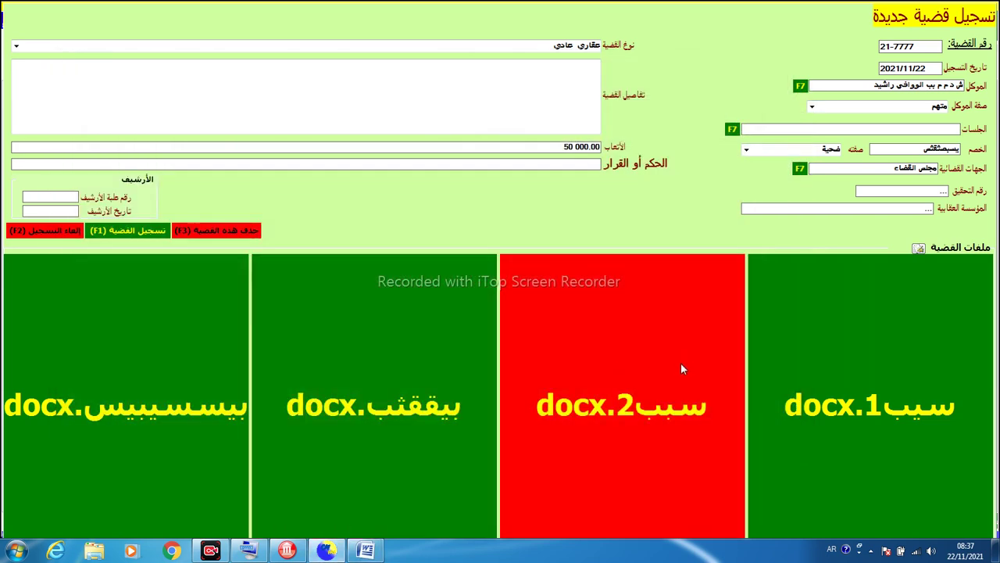
Switch to the بيسسيبيس document in Word, write a few lines of Arabic text, and close it with the changes saved
{"action": "left_click", "coordinate": [375, 550]}
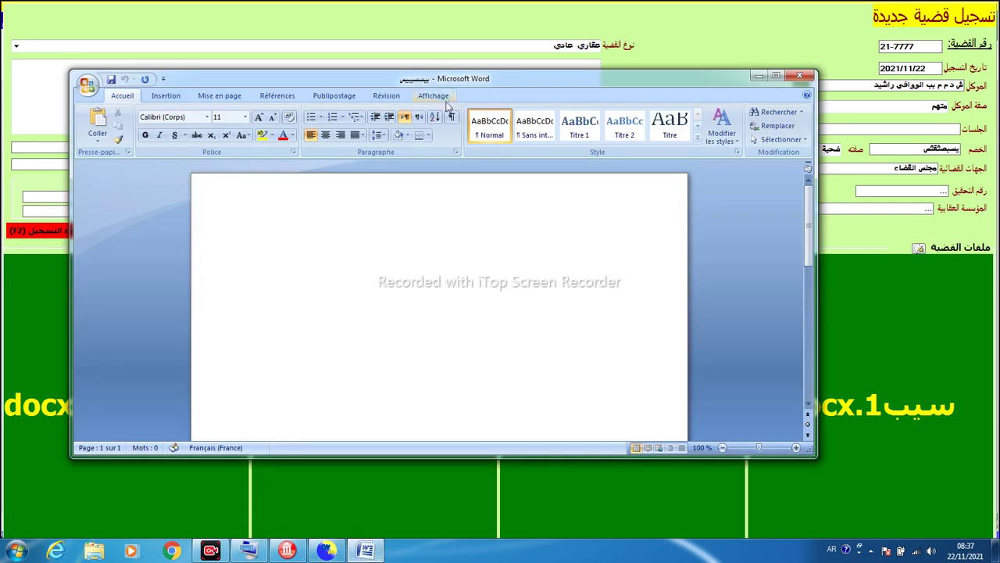
{"action": "type", "text": "شسسسب"}
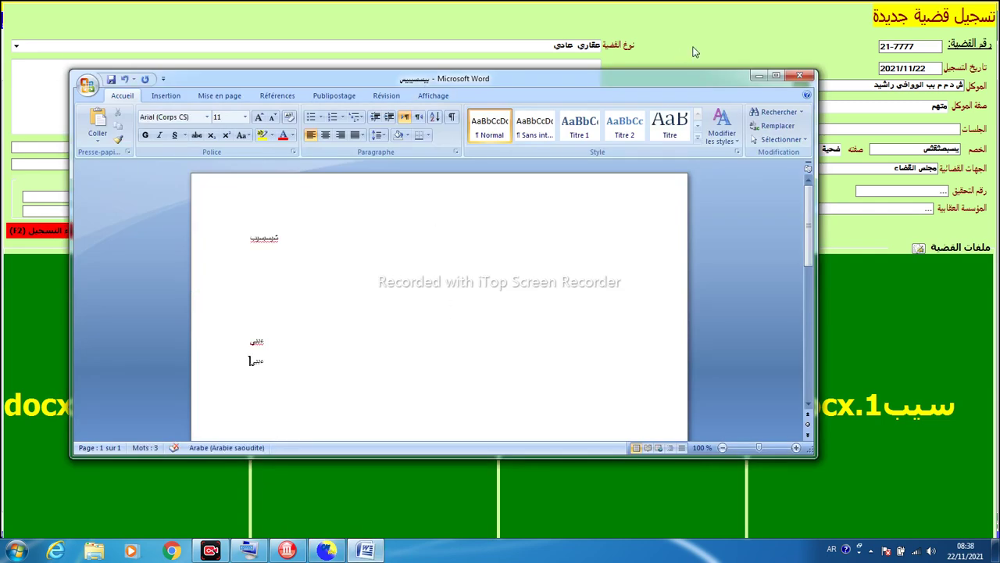
{"action": "left_click", "coordinate": [799, 75]}
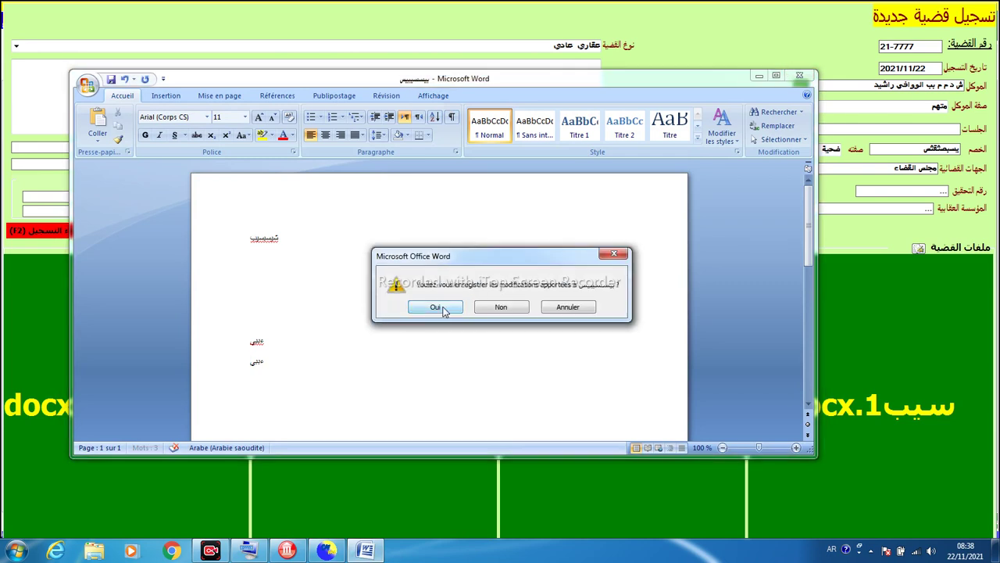
{"action": "left_click", "coordinate": [438, 307]}
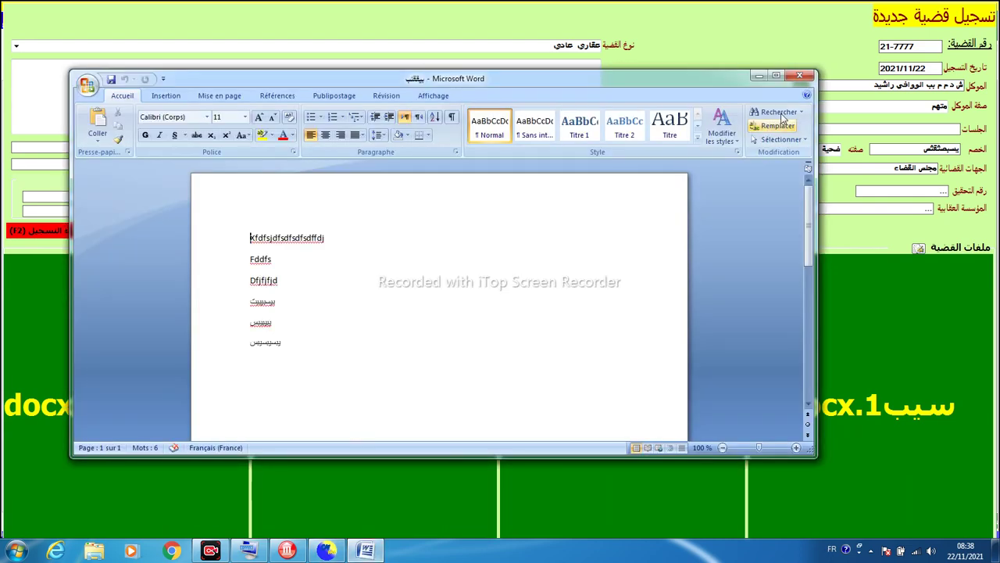
Check the saved text in the بيققثب and سيب1 documents from the case files, and close both
{"action": "left_click", "coordinate": [798, 75]}
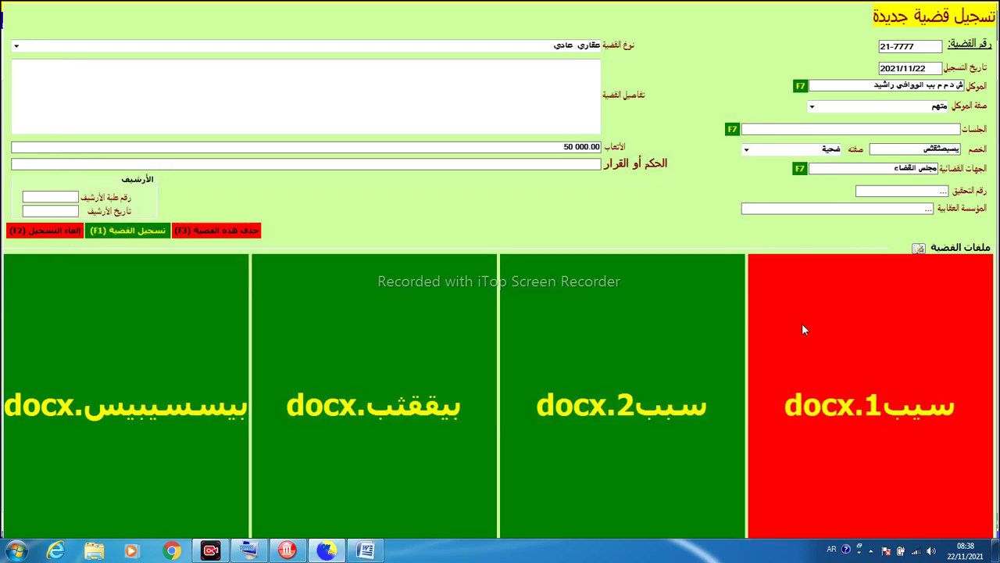
{"action": "left_click", "coordinate": [363, 551]}
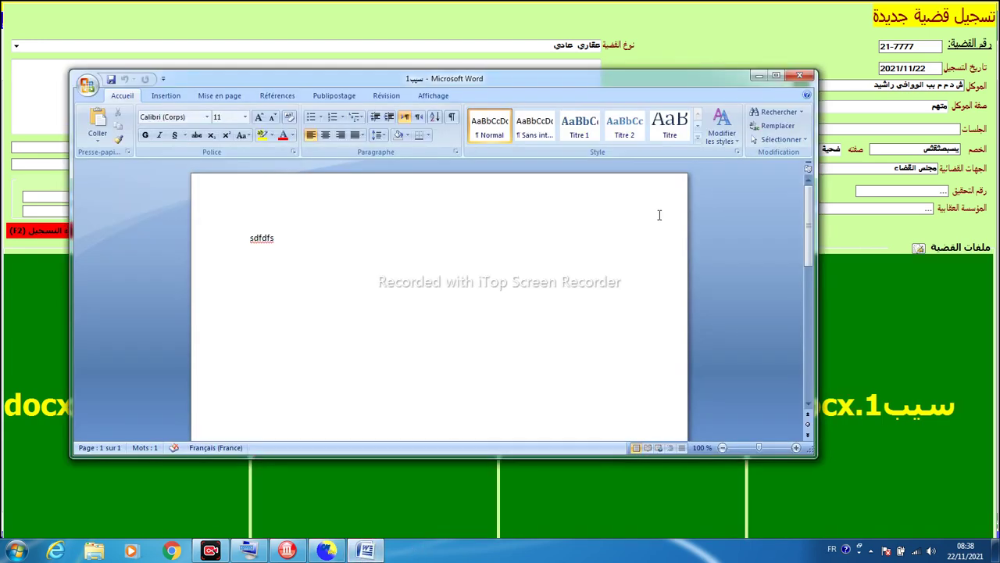
{"action": "left_click", "coordinate": [798, 75]}
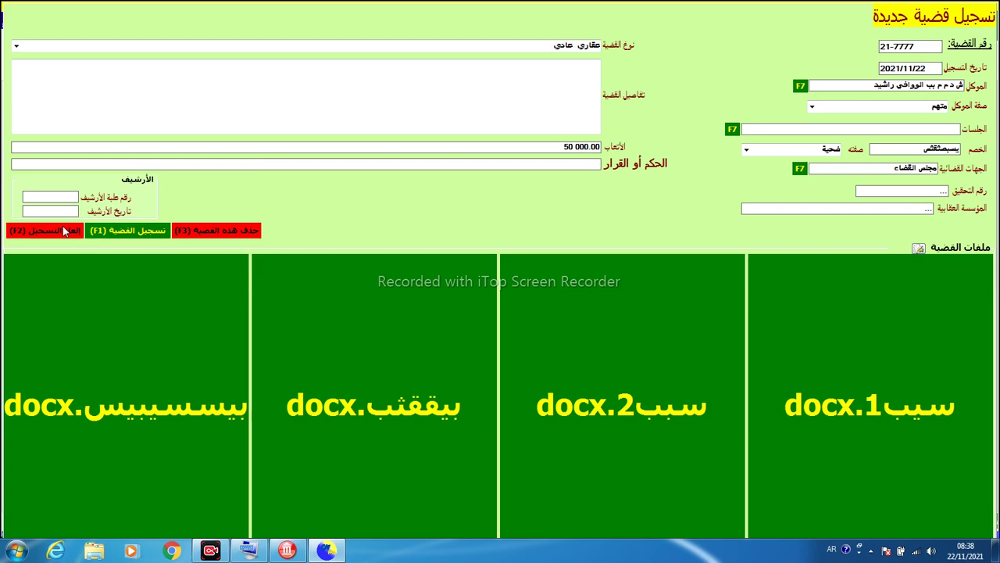
Leave case 21-7777 without registering it and examine the fees of both cases in the case list
{"action": "left_click", "coordinate": [35, 233]}
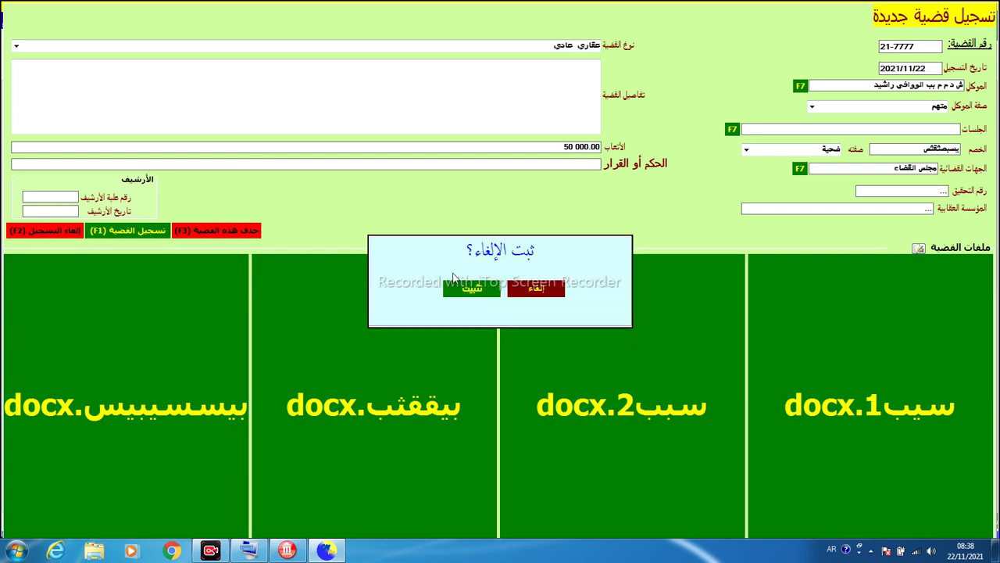
{"action": "left_click", "coordinate": [463, 289]}
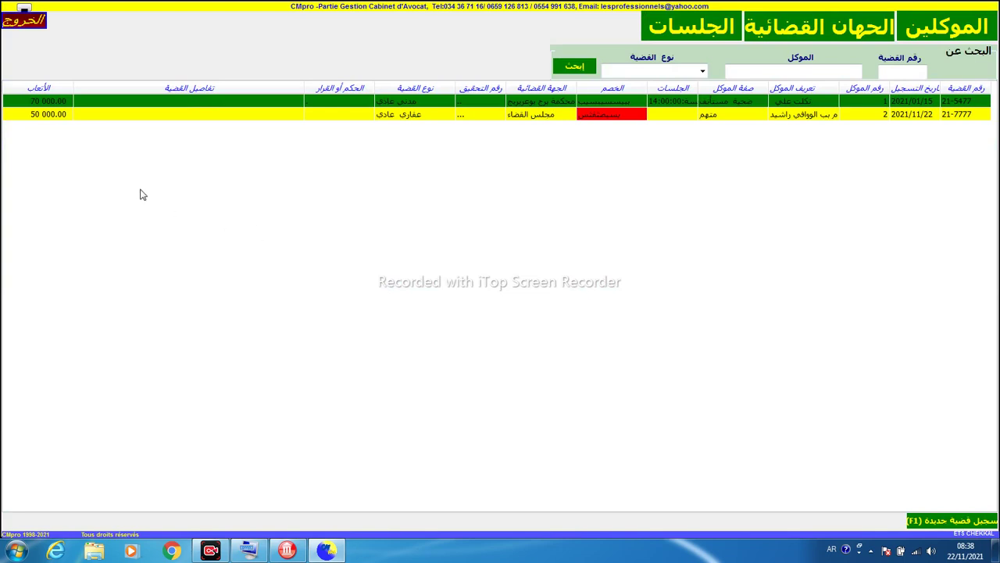
{"action": "left_click", "coordinate": [56, 102]}
{"action": "left_click", "coordinate": [53, 115]}
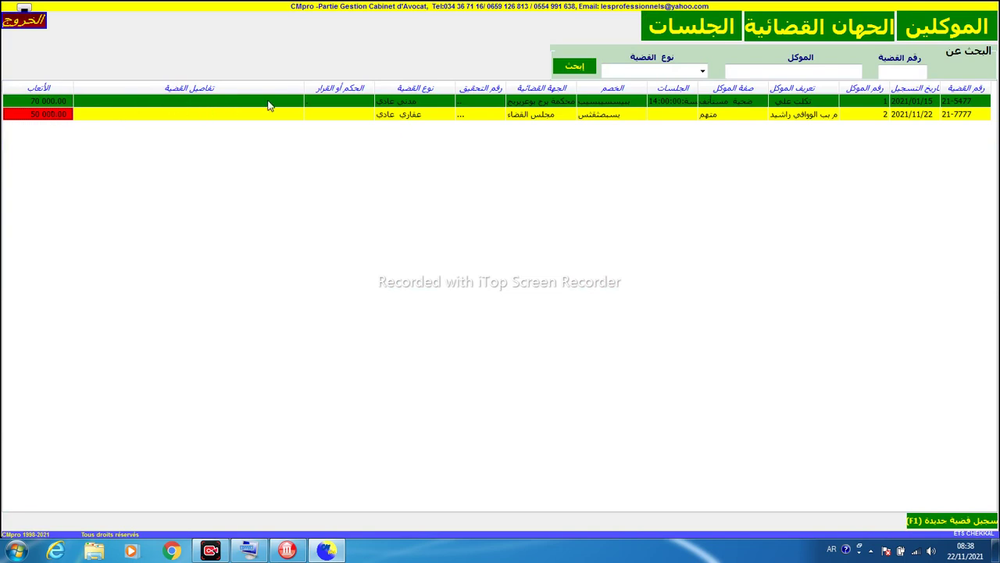
{"action": "left_click", "coordinate": [33, 102]}
{"action": "left_click", "coordinate": [34, 115]}
{"action": "left_click", "coordinate": [36, 102]}
{"action": "left_click", "coordinate": [41, 115]}
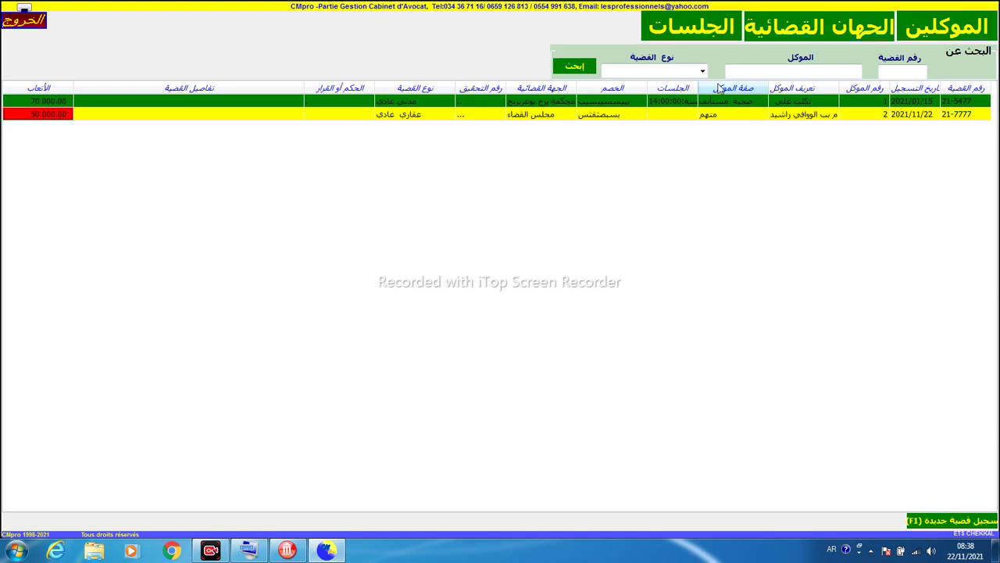
Open the clients list, compare the clients' payment amounts, and open the payments record of the second client with case 21-7777
{"action": "left_click", "coordinate": [942, 30]}
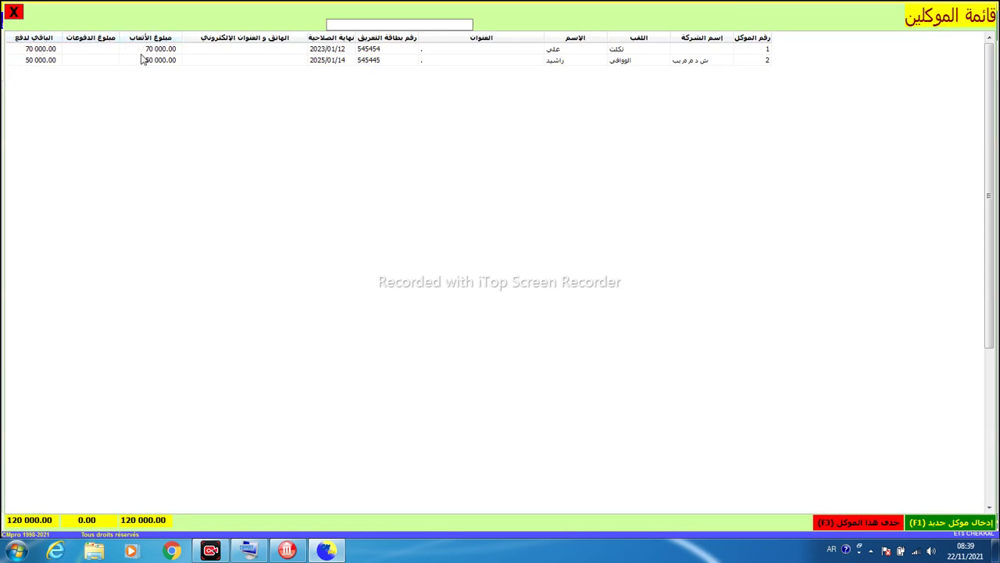
{"action": "left_click", "coordinate": [80, 56]}
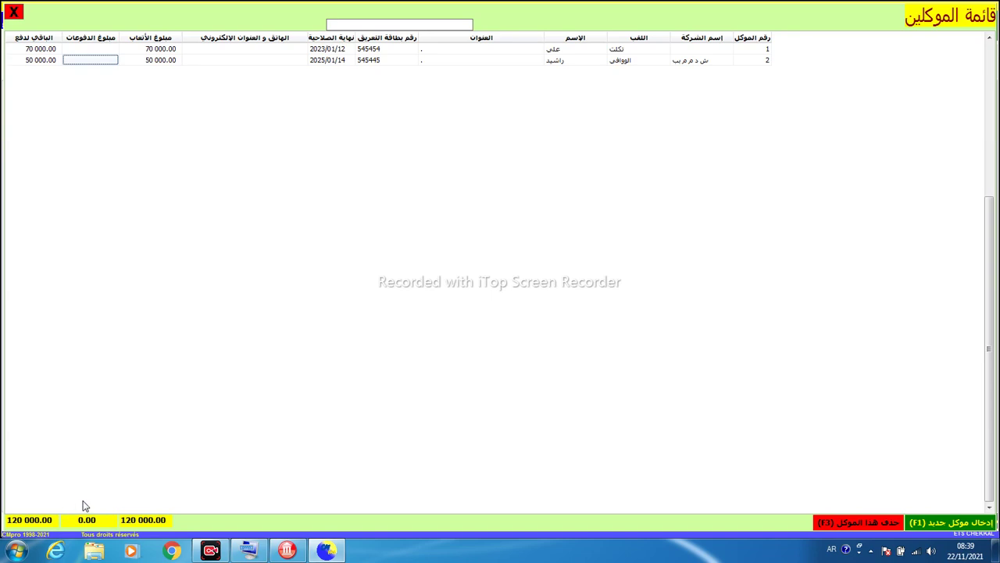
{"action": "left_click", "coordinate": [90, 51]}
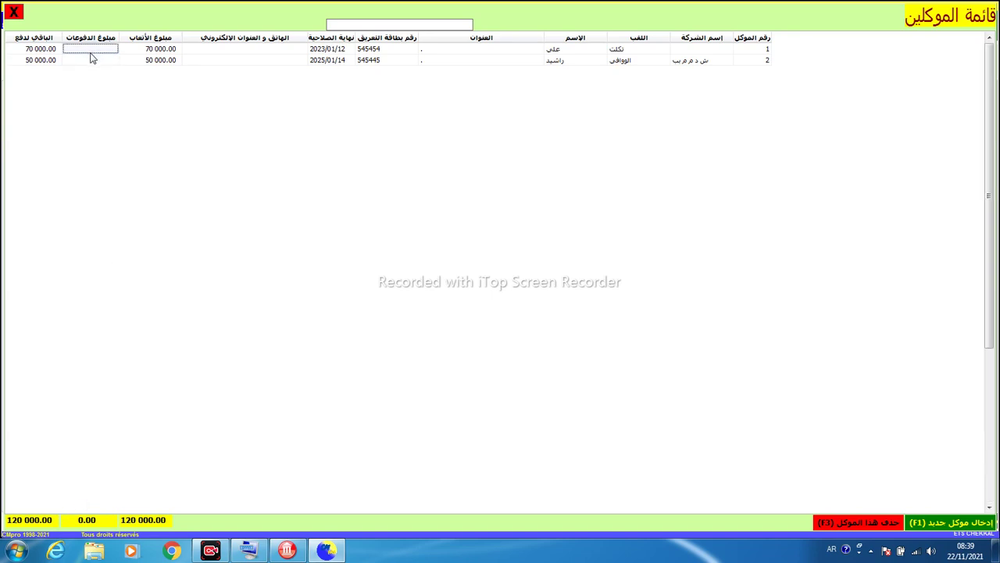
{"action": "double_click", "coordinate": [233, 59]}
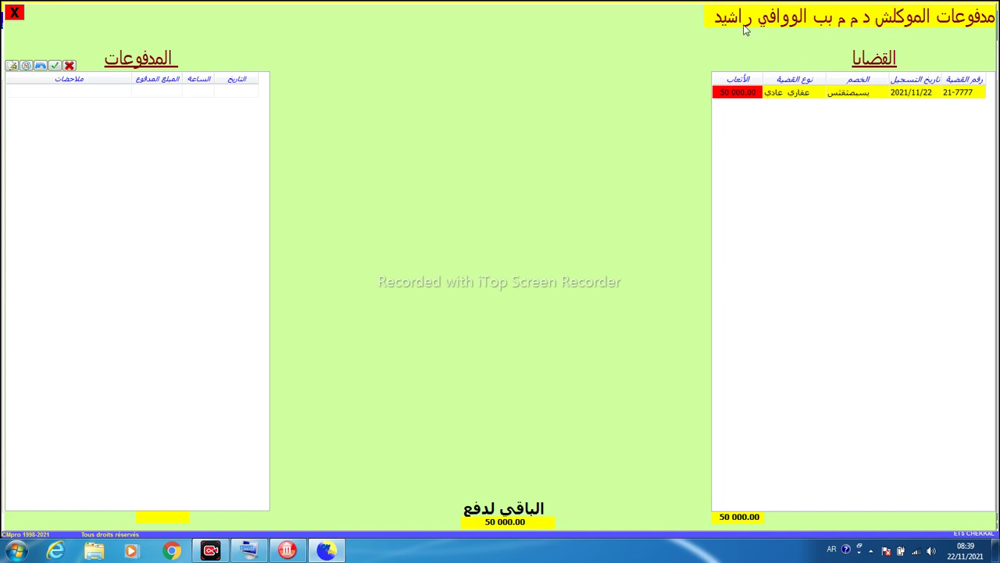
{"action": "left_click", "coordinate": [905, 95]}
{"action": "left_click", "coordinate": [844, 96]}
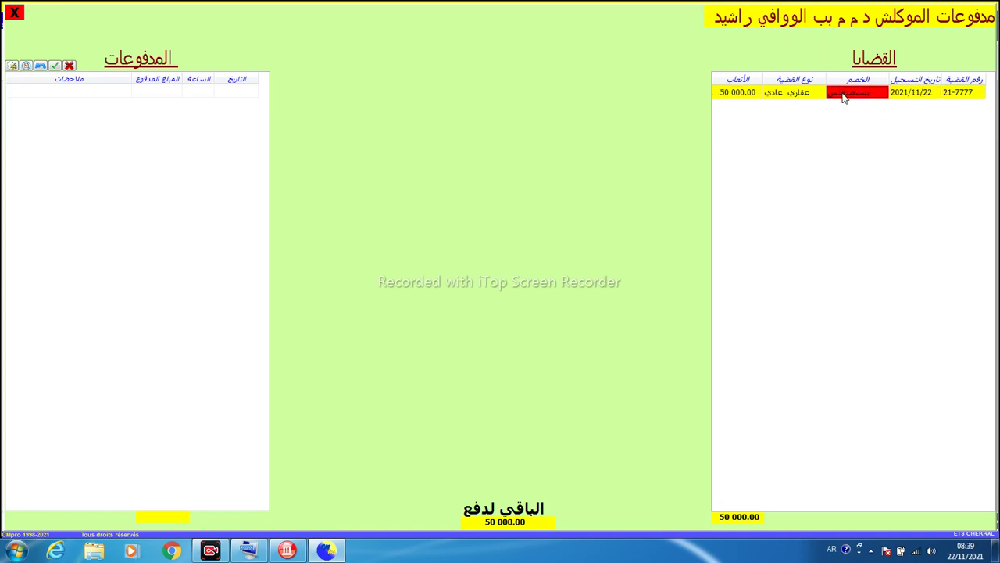
Add a payment for the client dated 2021/11/22 at 00:09 with an amount of 15 000
{"action": "left_click", "coordinate": [179, 178]}
{"action": "left_click", "coordinate": [28, 93]}
{"action": "left_click", "coordinate": [11, 65]}
{"action": "type", "text": "1"}
{"action": "type", "text": "22112"}
{"action": "key", "text": "Return"}
{"action": "type", "text": "00"}
{"action": "key", "text": "Left"}
{"action": "key", "text": "Left"}
{"action": "mouse_move", "coordinate": [276, 556]}
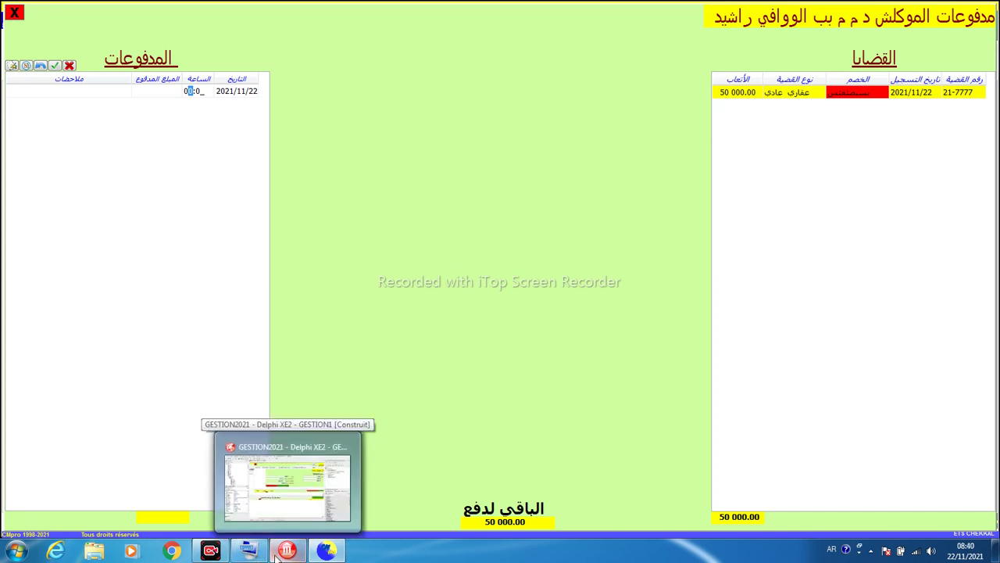
{"action": "type", "text": "99"}
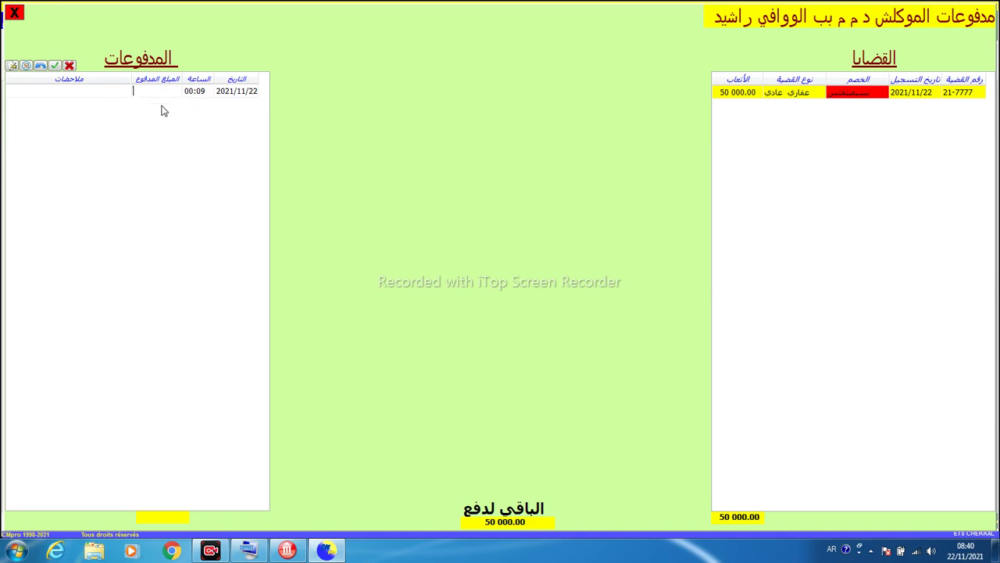
{"action": "type", "text": "5000"}
{"action": "key", "text": "Return"}
Bring up the on-screen keyboard in Arabic (Algeria) and start the payment's remarks with الباقي بعد
{"action": "left_click", "coordinate": [249, 550]}
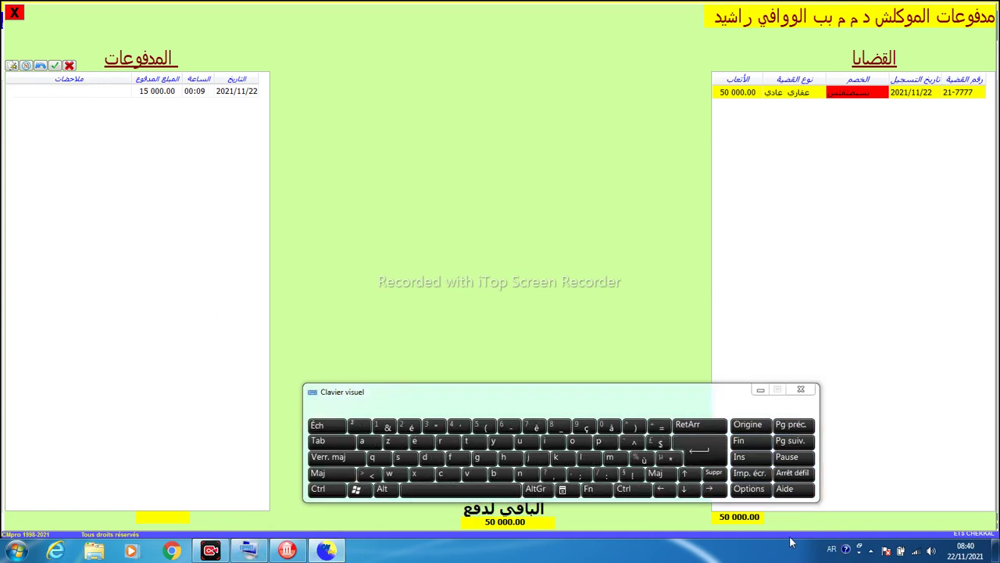
{"action": "left_click", "coordinate": [830, 550]}
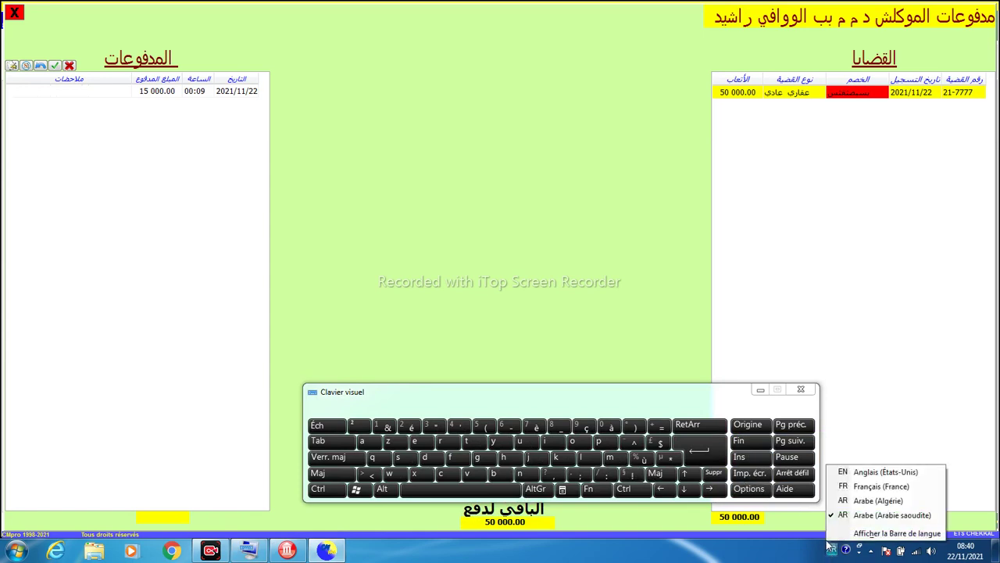
{"action": "left_click", "coordinate": [852, 494]}
{"action": "left_click", "coordinate": [511, 459]}
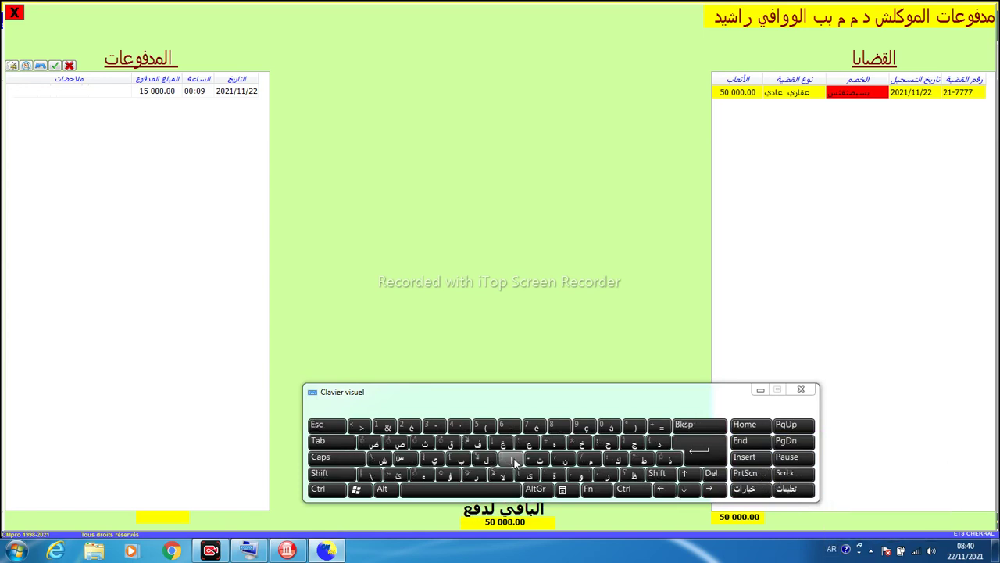
{"action": "left_click", "coordinate": [483, 459]}
{"action": "left_click", "coordinate": [460, 459]}
{"action": "left_click", "coordinate": [511, 459]}
{"action": "left_click", "coordinate": [452, 444]}
{"action": "left_click", "coordinate": [433, 459]}
{"action": "left_click", "coordinate": [435, 489]}
{"action": "left_click", "coordinate": [459, 459]}
{"action": "left_click", "coordinate": [528, 443]}
{"action": "left_click", "coordinate": [650, 440]}
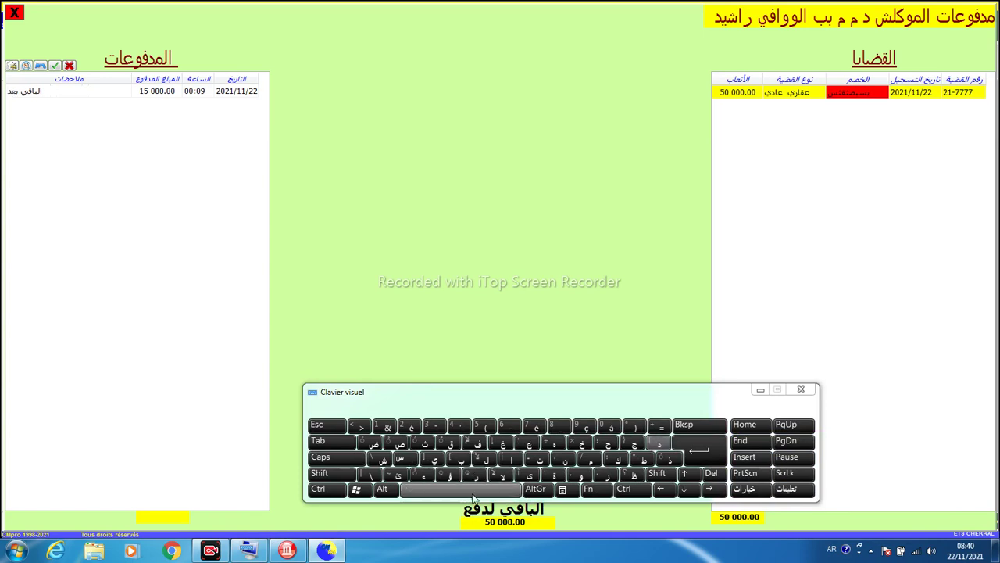
Complete the payment's remarks as الباقي بعد شهر, save the payment, and minimize the on-screen keyboard
{"action": "left_click", "coordinate": [489, 461]}
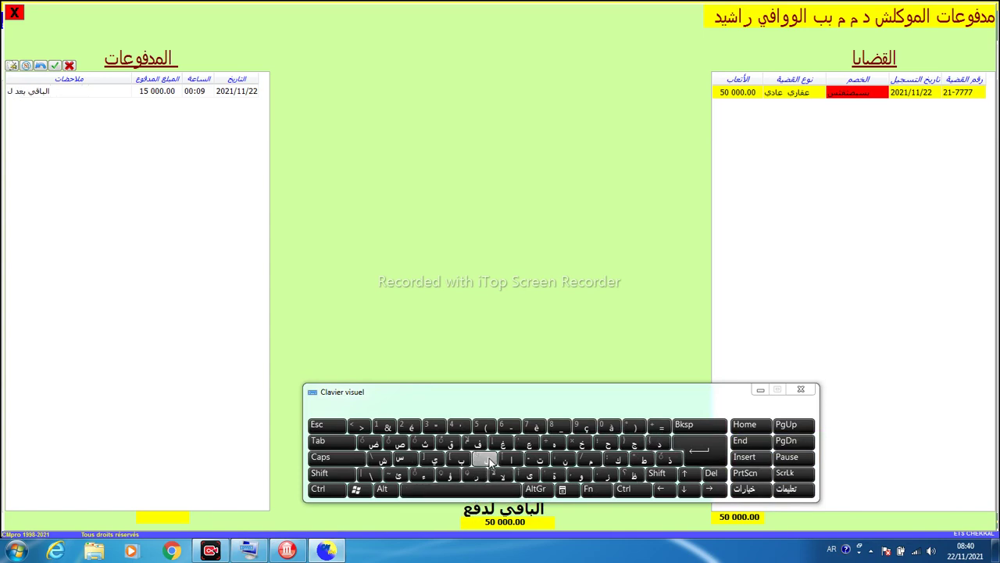
{"action": "left_click", "coordinate": [688, 424]}
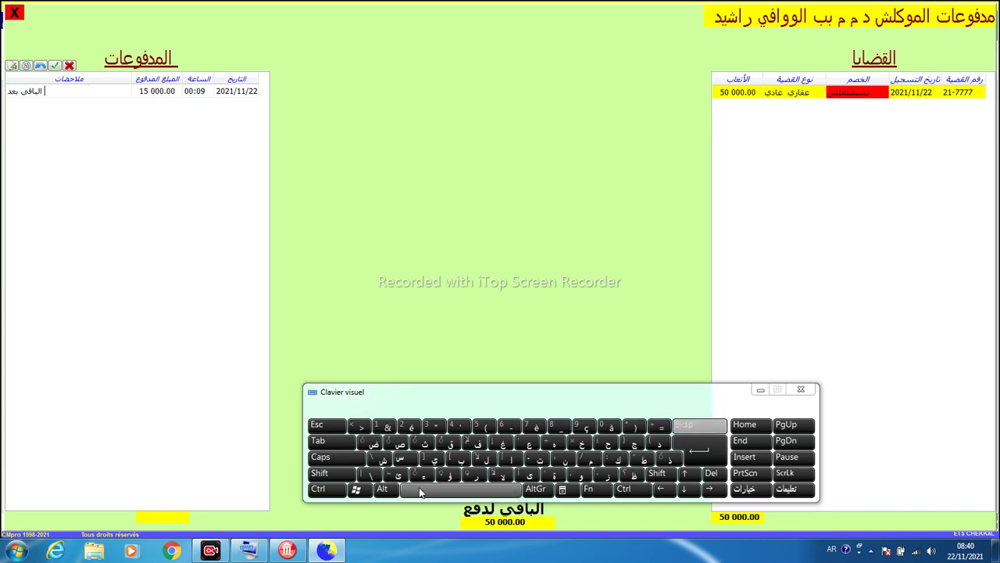
{"action": "left_click", "coordinate": [381, 459]}
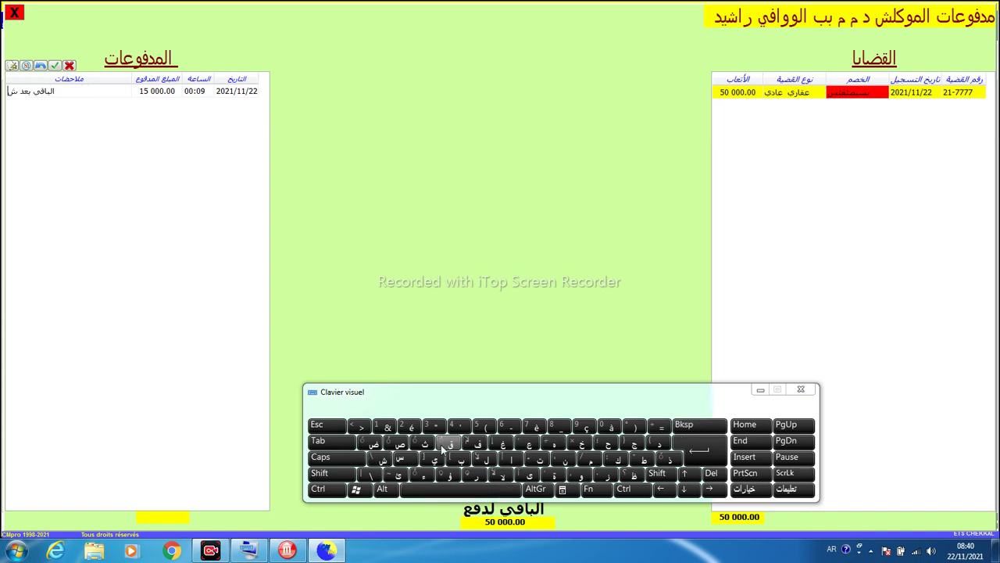
{"action": "left_click", "coordinate": [552, 443]}
{"action": "left_click", "coordinate": [476, 477]}
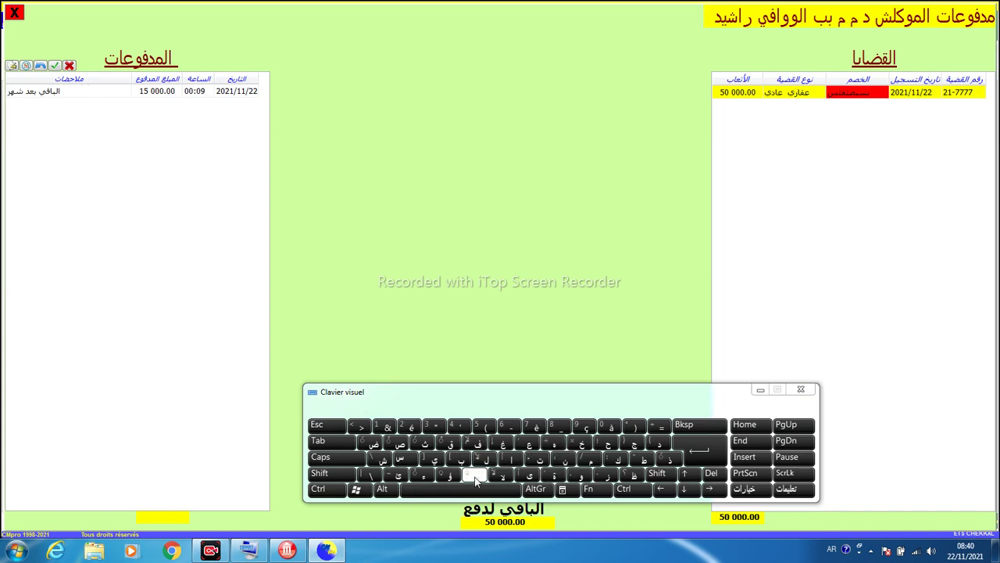
{"action": "left_click", "coordinate": [54, 66]}
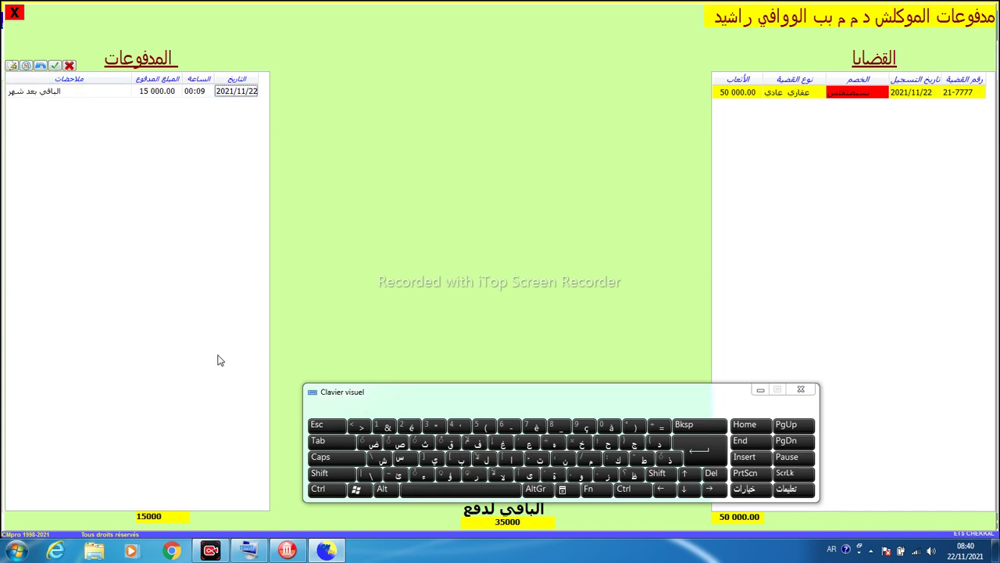
{"action": "left_click", "coordinate": [757, 390]}
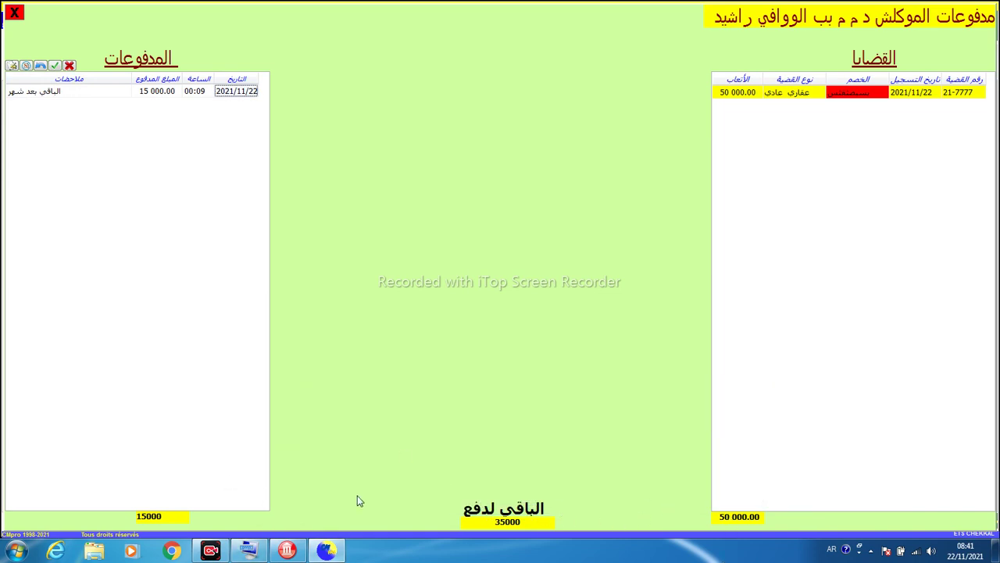
Close the client's payments and the clients list, and look through the case types offered in the case search
{"action": "left_click", "coordinate": [15, 11]}
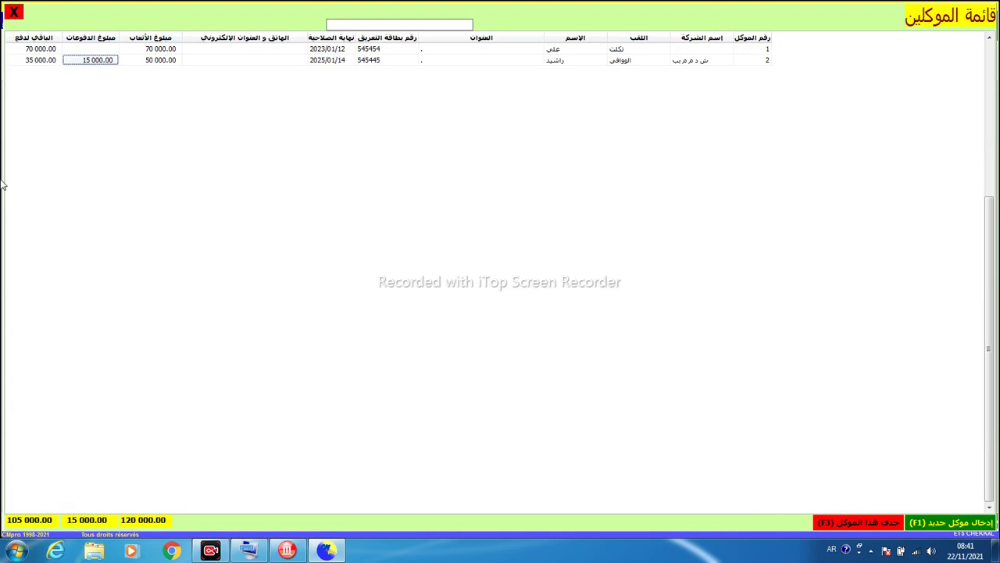
{"action": "left_click", "coordinate": [13, 16]}
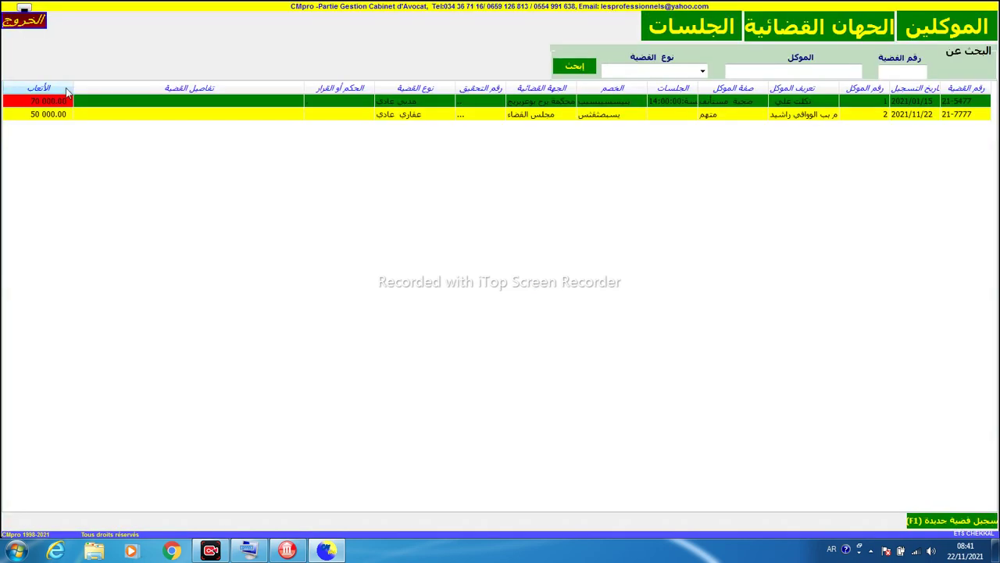
{"action": "left_click", "coordinate": [702, 71]}
{"action": "left_click", "coordinate": [702, 74]}
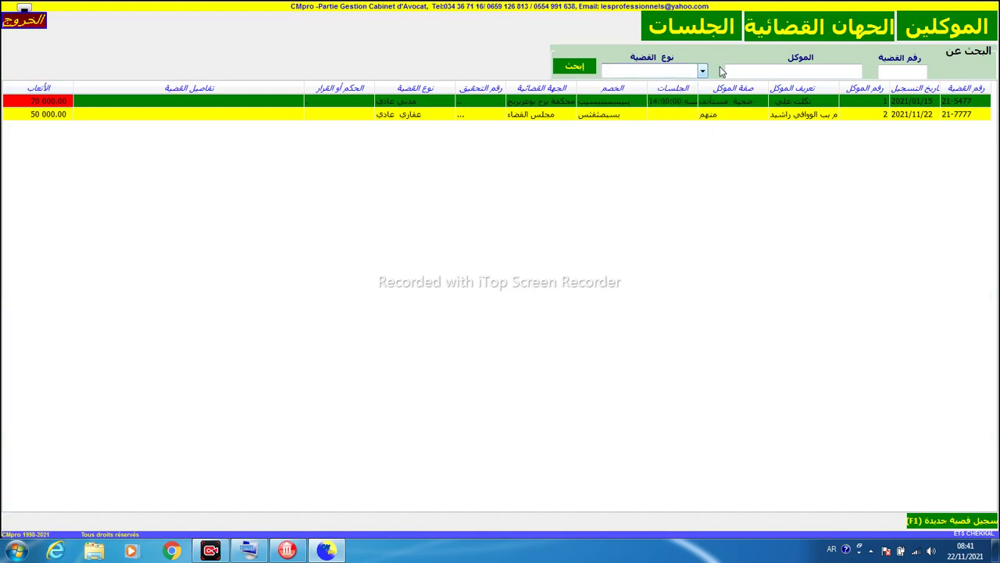
Open the عقاري عادي case record to view its details and files, and leave it without saving, confirming the cancellation
{"action": "double_click", "coordinate": [530, 116]}
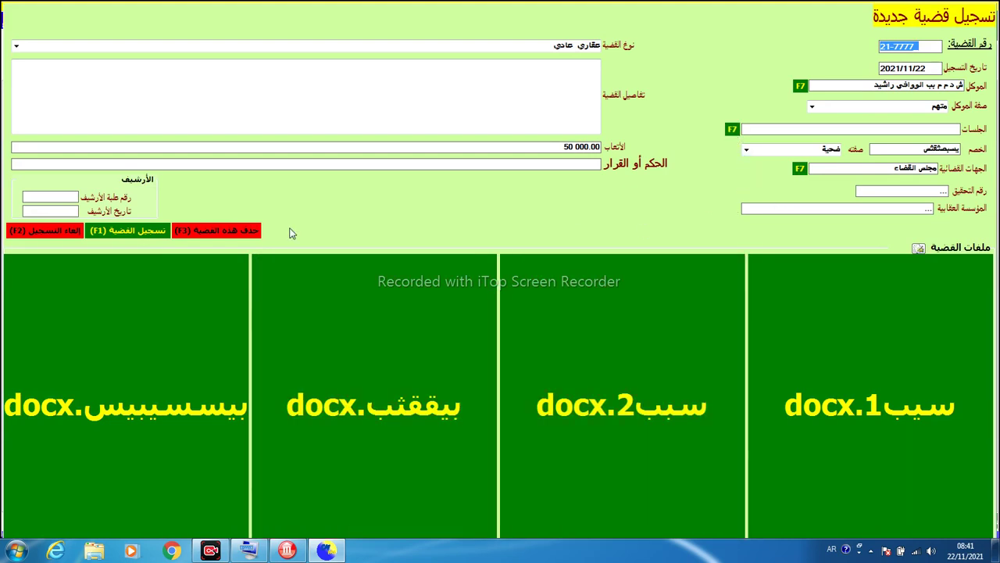
{"action": "left_click", "coordinate": [34, 234]}
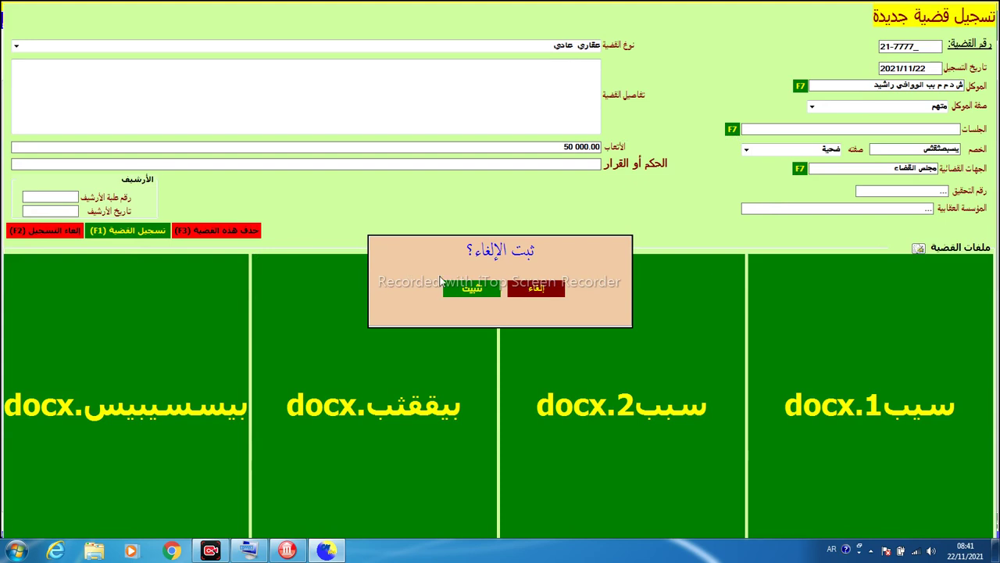
{"action": "left_click", "coordinate": [455, 288]}
Look up hearings in the hearings list with the alert date set to 01/01/2021, and close the list
{"action": "left_click", "coordinate": [647, 31]}
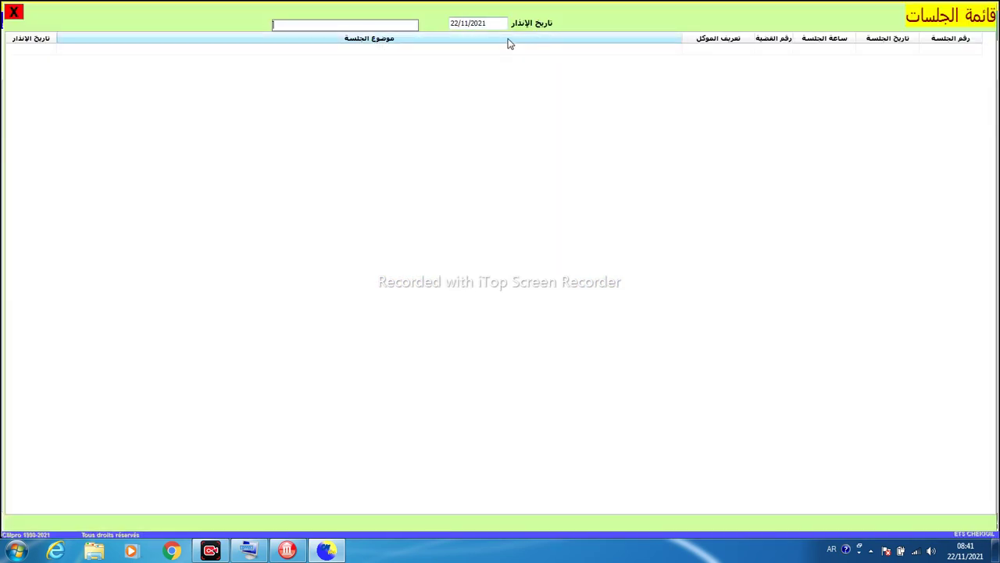
{"action": "left_click", "coordinate": [451, 23]}
{"action": "type", "text": "0101"}
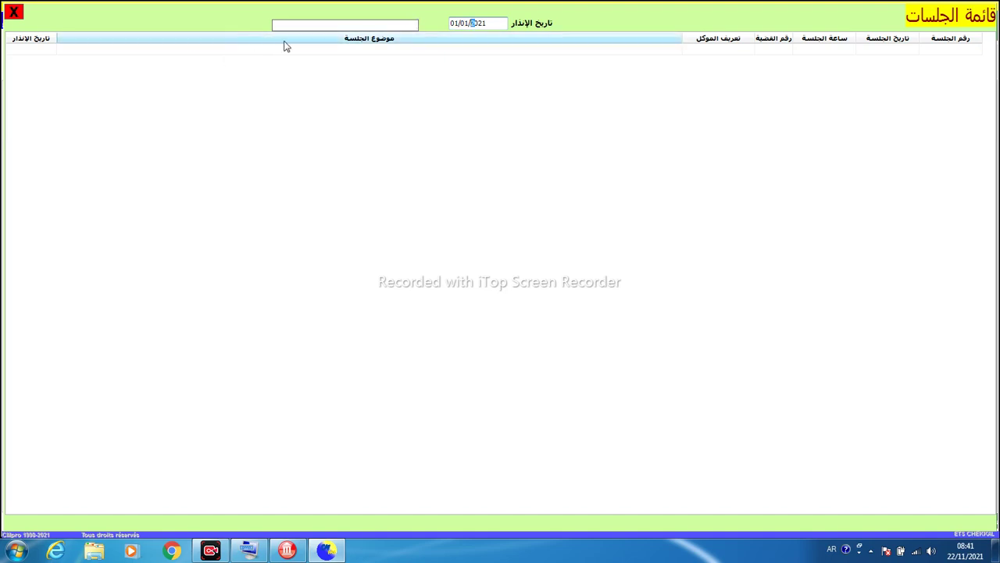
{"action": "left_click", "coordinate": [187, 47]}
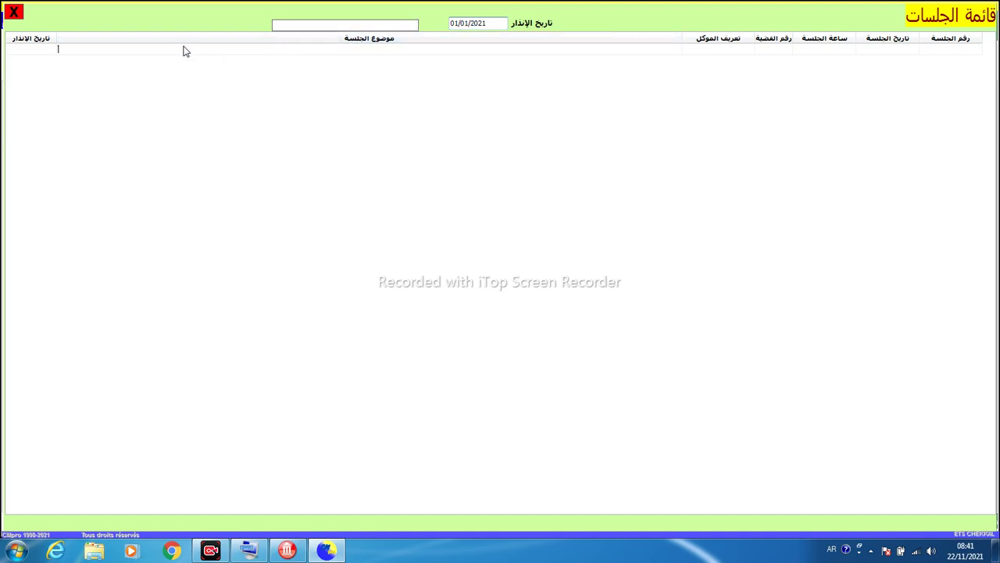
{"action": "left_click", "coordinate": [11, 11]}
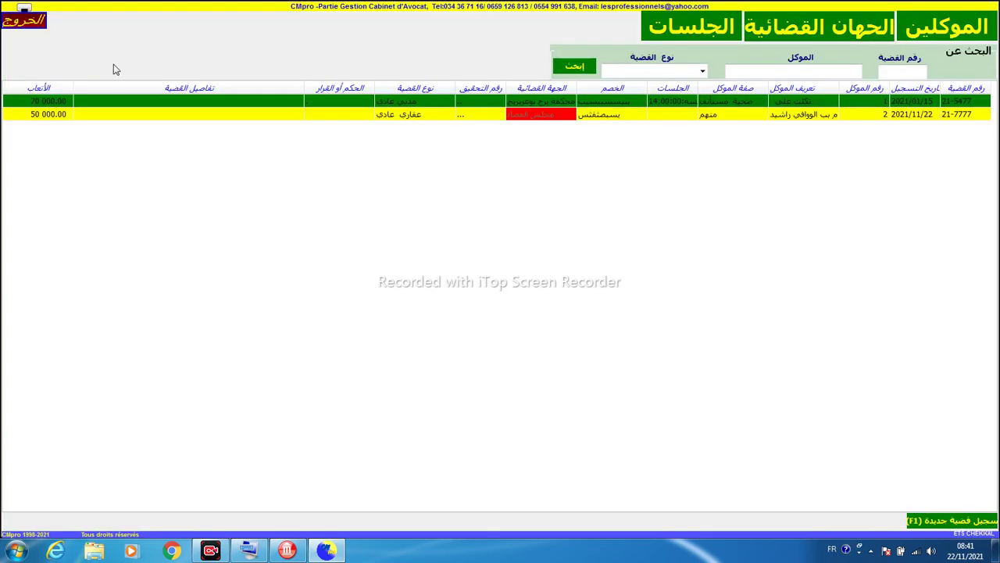